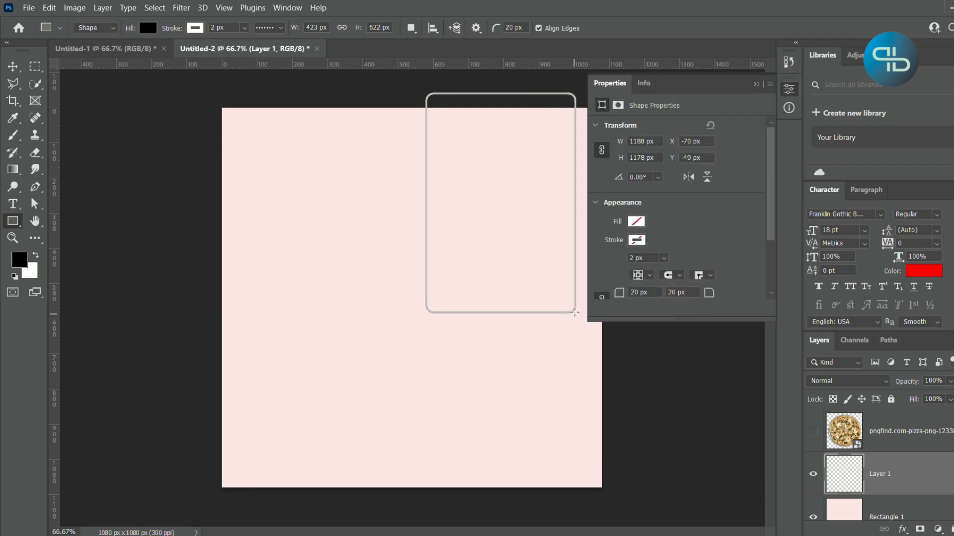
- Fill the new rounded rectangle with solid red, ff0000
{"action": "left_click", "coordinate": [637, 222]}
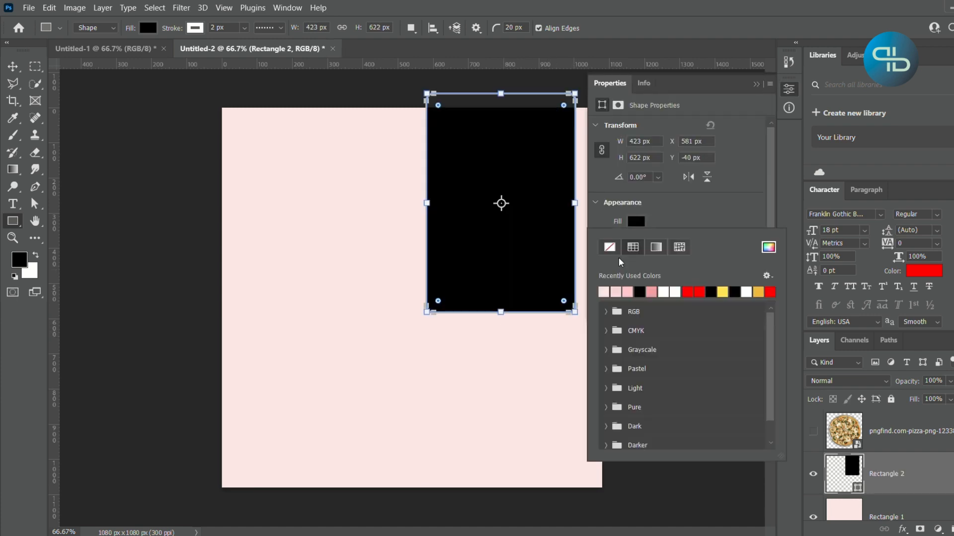
{"action": "left_click", "coordinate": [771, 248]}
{"action": "type", "text": "ff0000"}
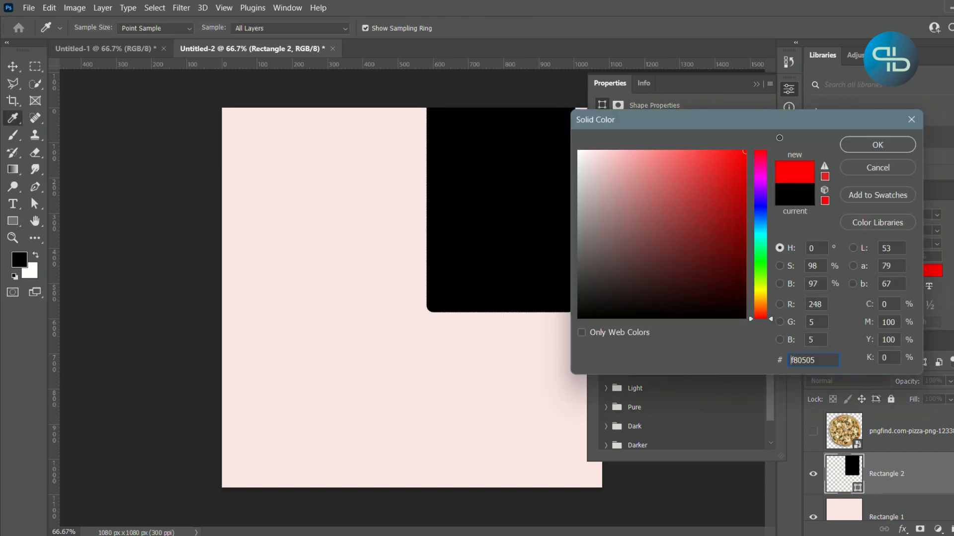
{"action": "left_click", "coordinate": [877, 144]}
{"action": "left_click", "coordinate": [705, 205]}
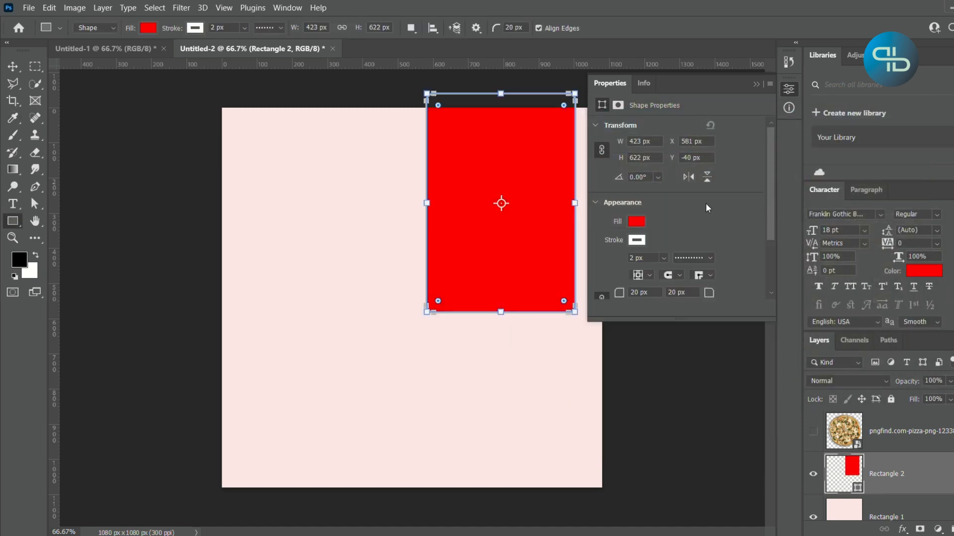
- Set the red rectangle's corner radii to 55 px and remove its stroke
{"action": "left_click_drag", "start_coordinate": [651, 293], "coordinate": [569, 289]}
{"action": "type", "text": "55"}
{"action": "key", "text": "Return"}
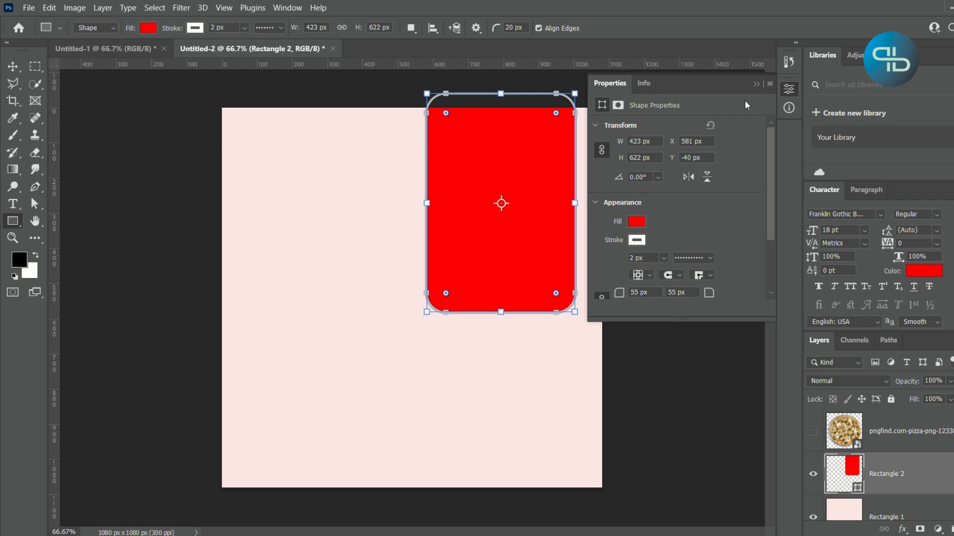
{"action": "left_click", "coordinate": [637, 240]}
{"action": "left_click", "coordinate": [609, 267]}
{"action": "left_click", "coordinate": [758, 83]}
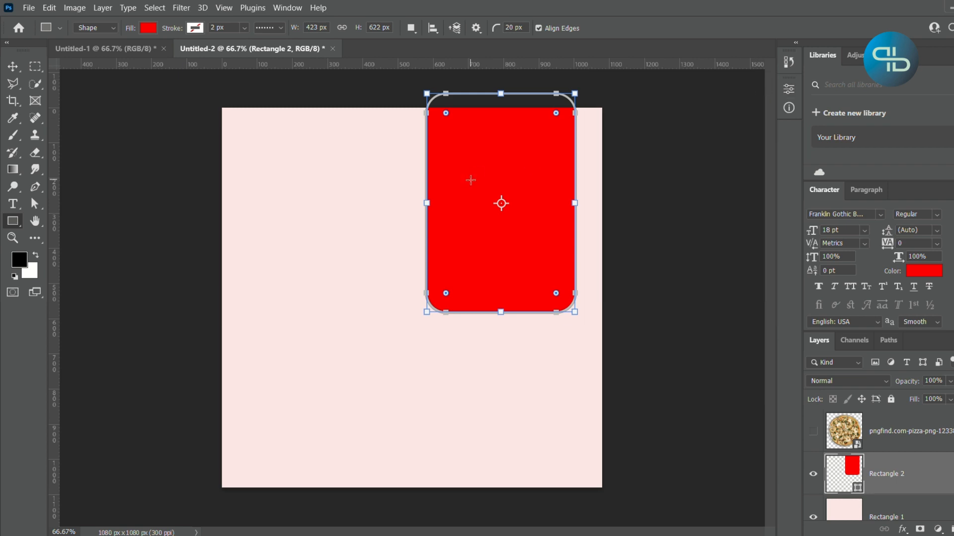
{"action": "key", "text": "Return"}
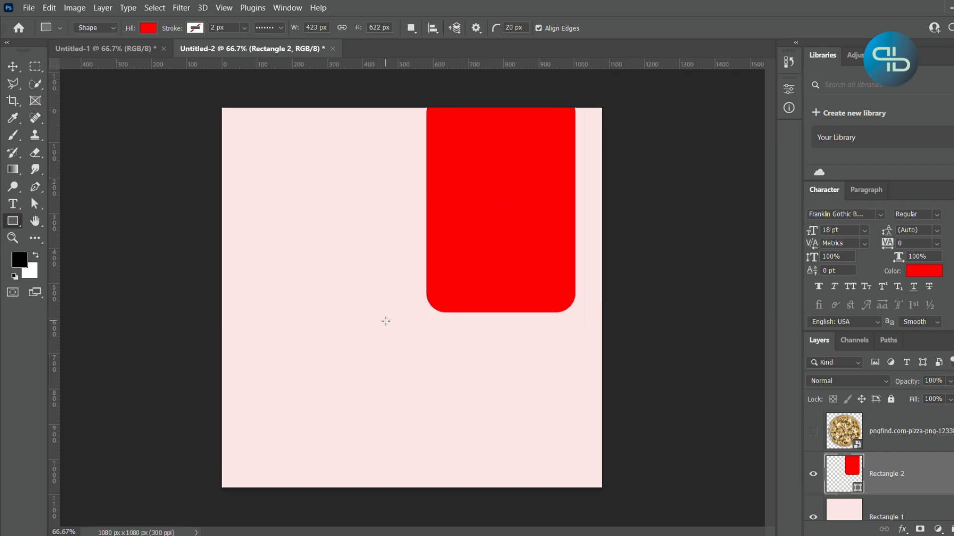
{"action": "left_click_drag", "start_coordinate": [376, 302], "coordinate": [408, 340]}
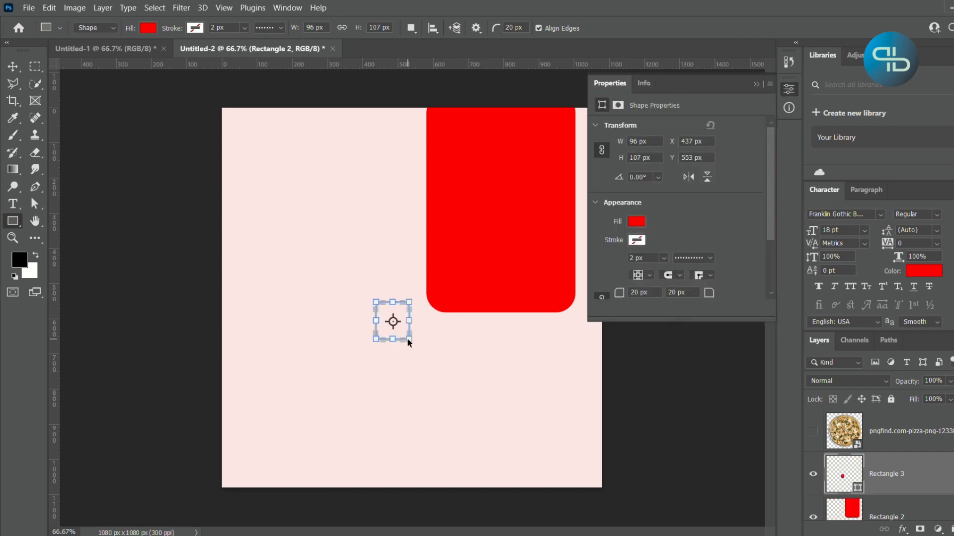
{"action": "key", "text": "ctrl+z"}
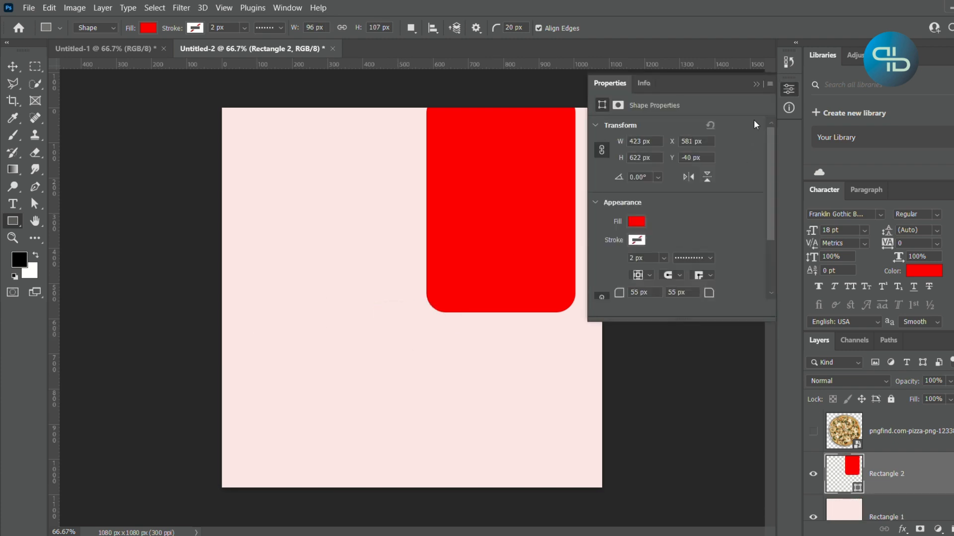
{"action": "left_click", "coordinate": [758, 83]}
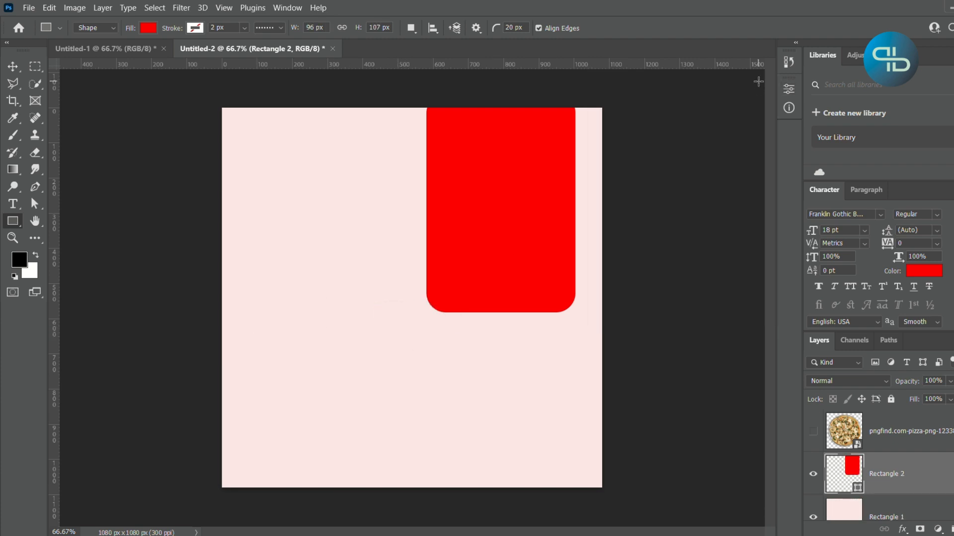
- Draw a circle about 426 px in diameter with the Ellipse tool, overlapping the red rectangle's lower part
{"action": "right_click", "coordinate": [14, 220]}
{"action": "left_click", "coordinate": [48, 235]}
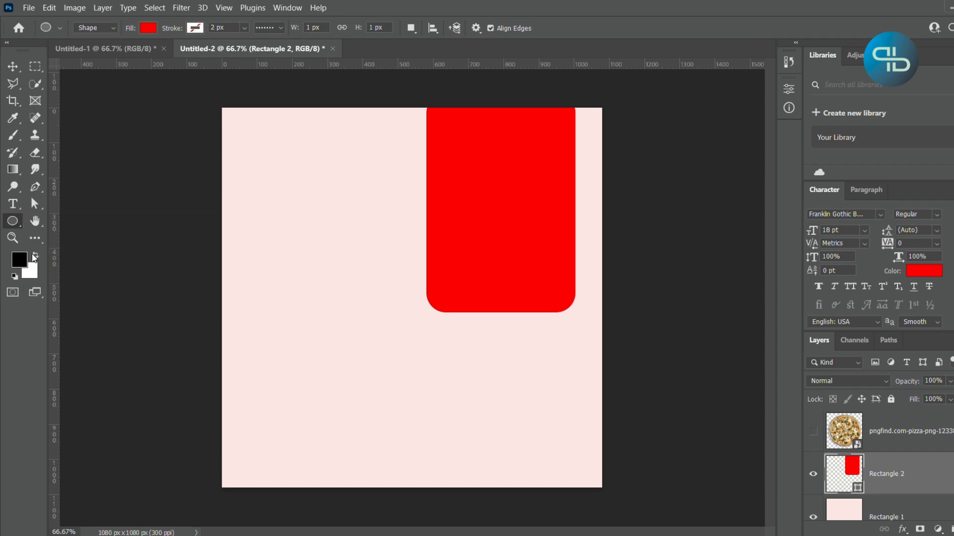
{"action": "left_click_drag", "start_coordinate": [382, 305], "coordinate": [457, 404]}
- Move the circle over the lower end of the red rectangle and change its fill to black
{"action": "left_click", "coordinate": [13, 67]}
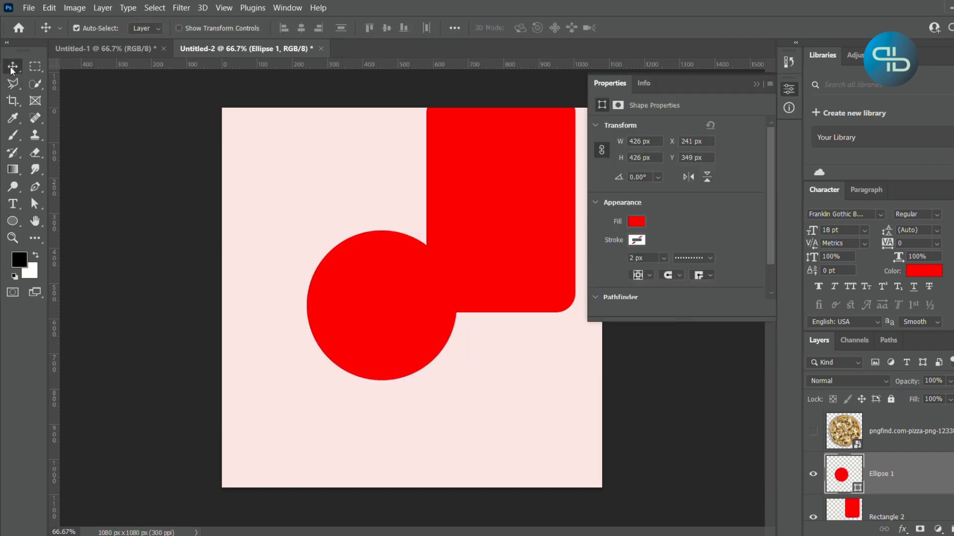
{"action": "left_click_drag", "start_coordinate": [400, 367], "coordinate": [501, 311]}
{"action": "left_click", "coordinate": [640, 222]}
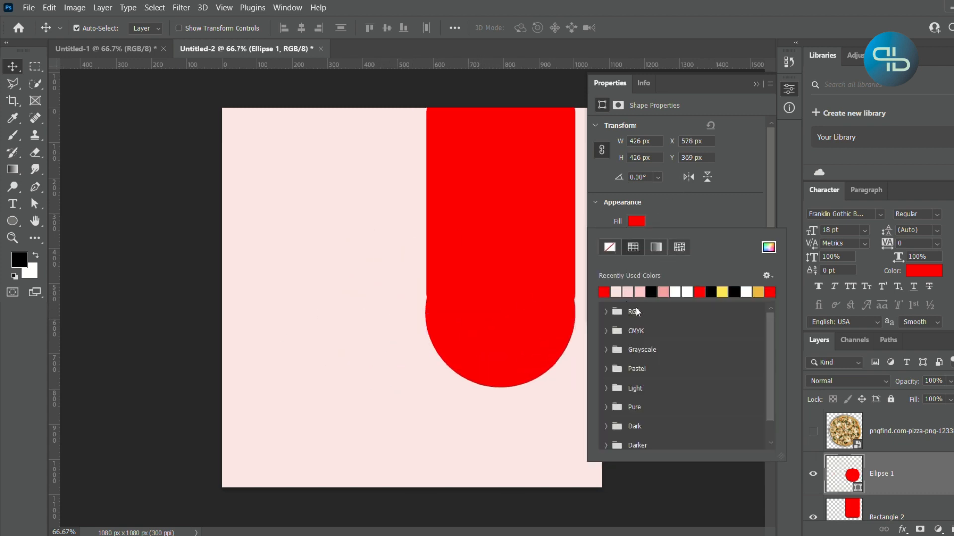
{"action": "left_click", "coordinate": [746, 211]}
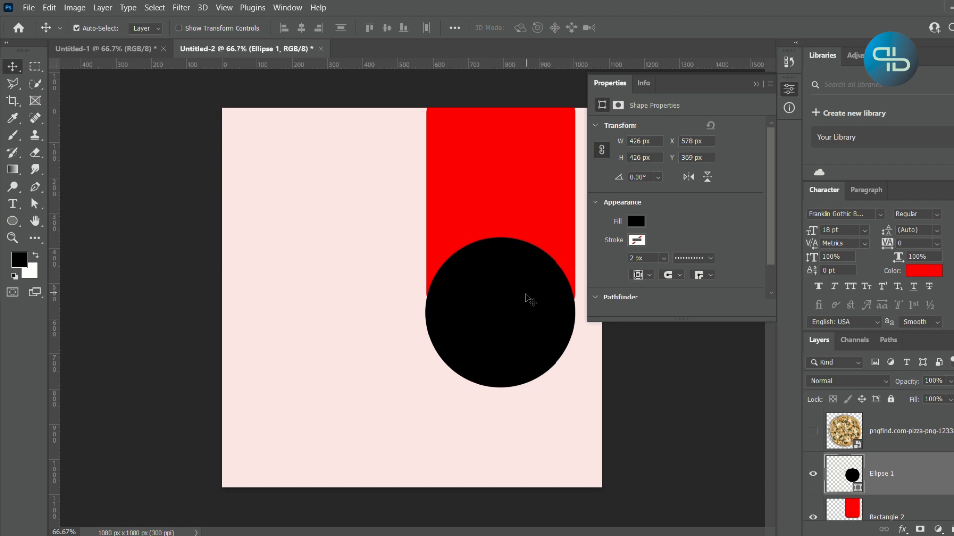
- Shift the black circle slightly up and enlarge it from its centre to about 492 px in diameter
{"action": "key", "text": "ctrl"}
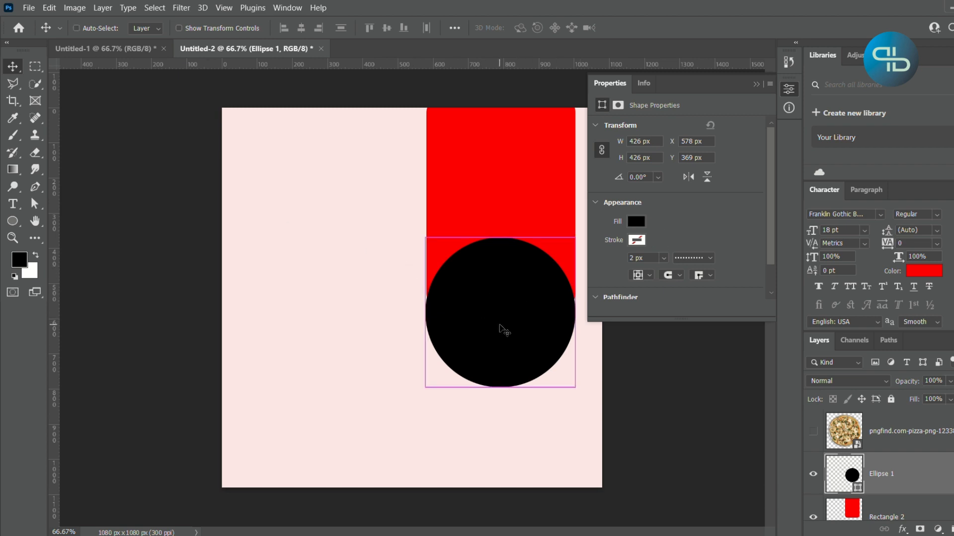
{"action": "key", "text": "ctrl+t"}
{"action": "left_click_drag", "start_coordinate": [504, 325], "coordinate": [509, 319]}
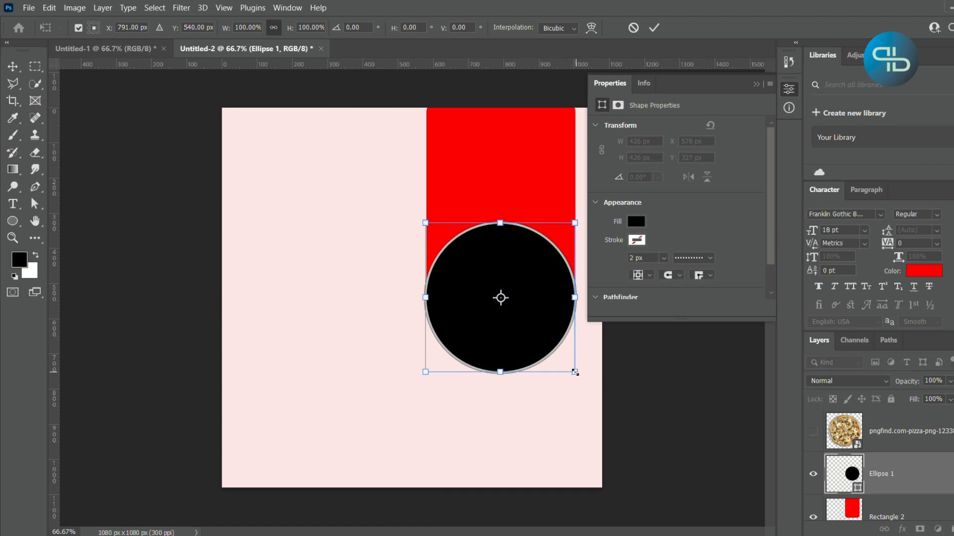
{"action": "left_click_drag", "start_coordinate": [575, 372], "coordinate": [585, 383]}
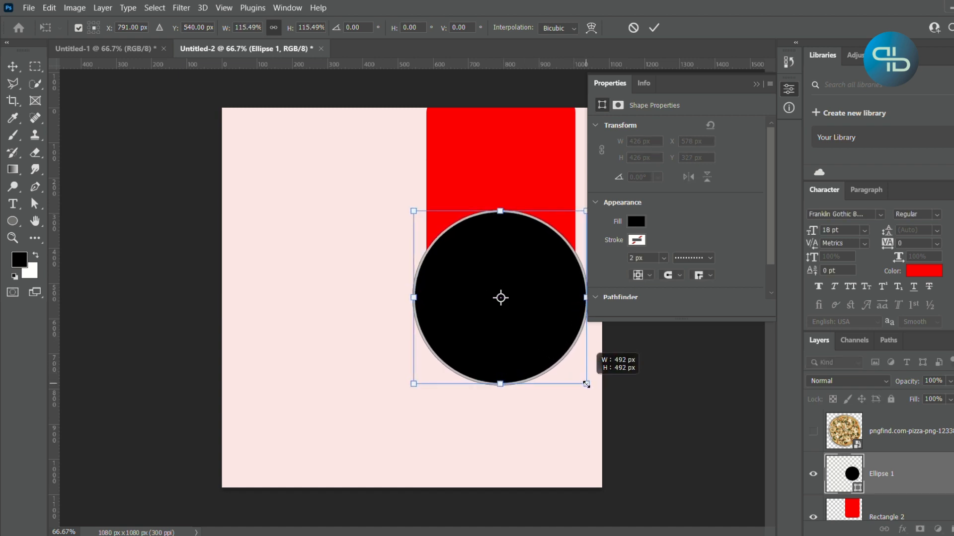
{"action": "key", "text": "Return"}
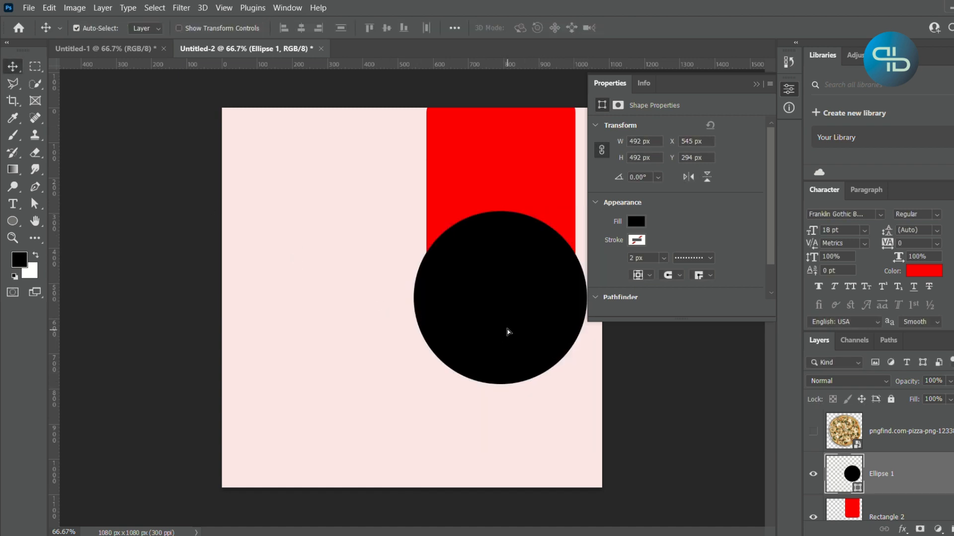
- Move the black circle up to about Y 236 px and align it to the red rectangle's horizontal centre
{"action": "left_click_drag", "start_coordinate": [509, 332], "coordinate": [509, 311]}
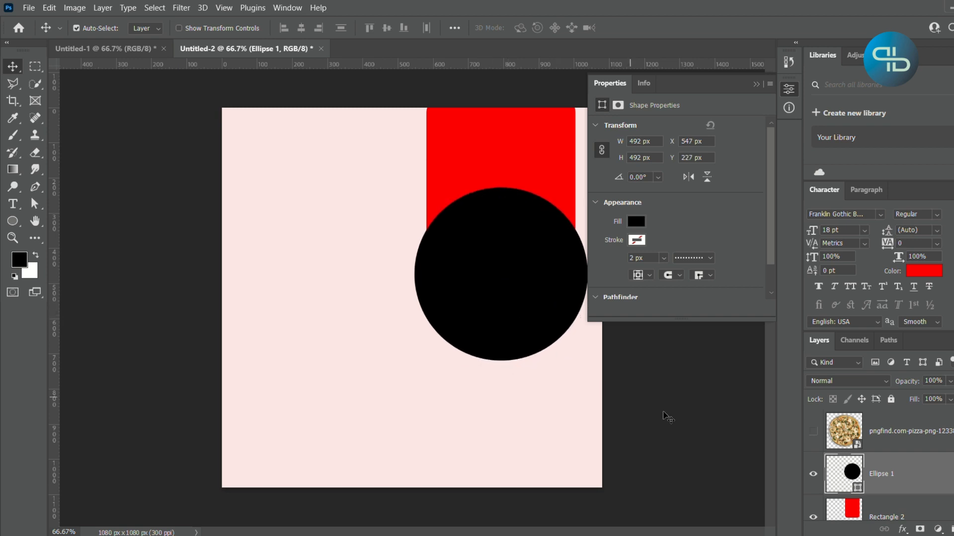
{"action": "left_click", "coordinate": [690, 421]}
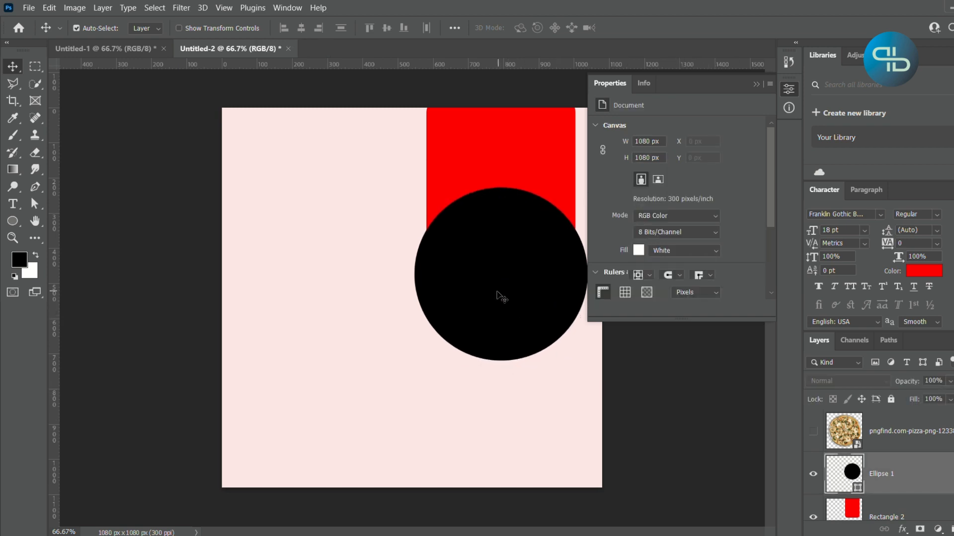
{"action": "left_click_drag", "start_coordinate": [497, 295], "coordinate": [495, 297]}
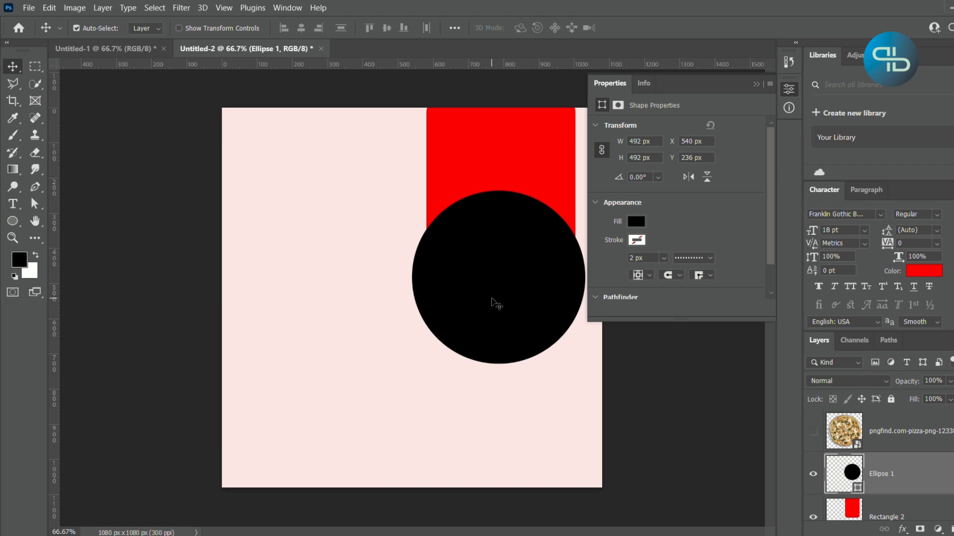
{"action": "left_click", "coordinate": [842, 509], "text": "ctrl"}
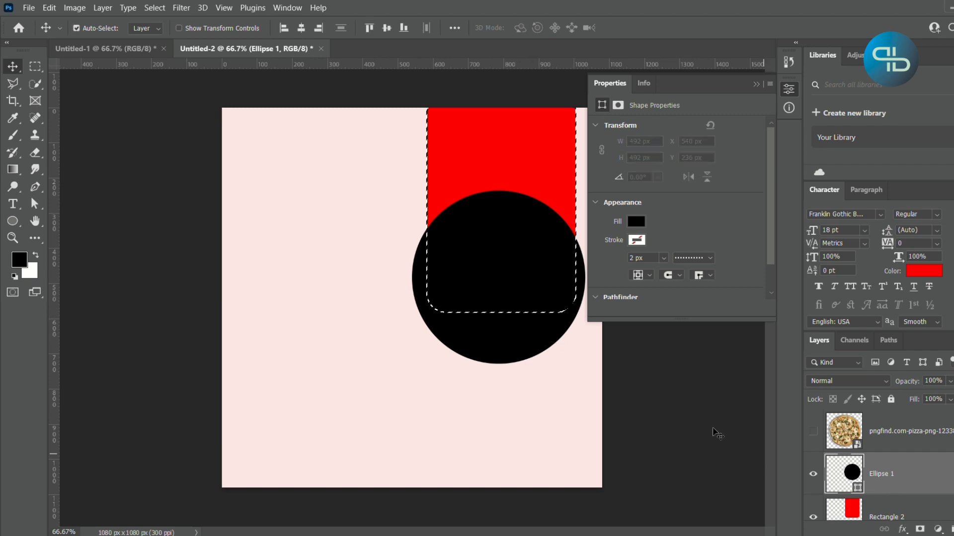
{"action": "left_click", "coordinate": [301, 29]}
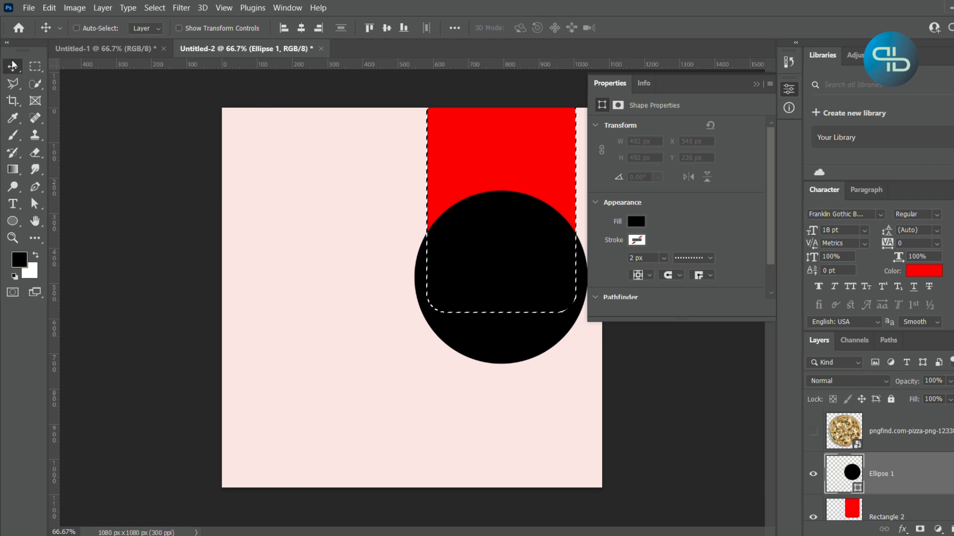
{"action": "key", "text": "ctrl+d"}
{"action": "left_click", "coordinate": [750, 440]}
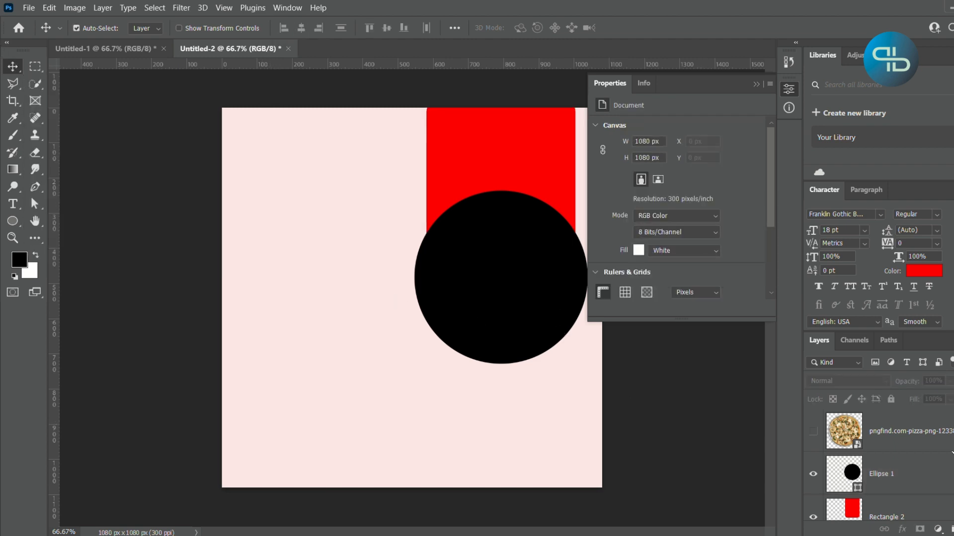
- Show the pizza image layer, scale it down to about 18.62%, and place it over the black circle
{"action": "left_click", "coordinate": [812, 434]}
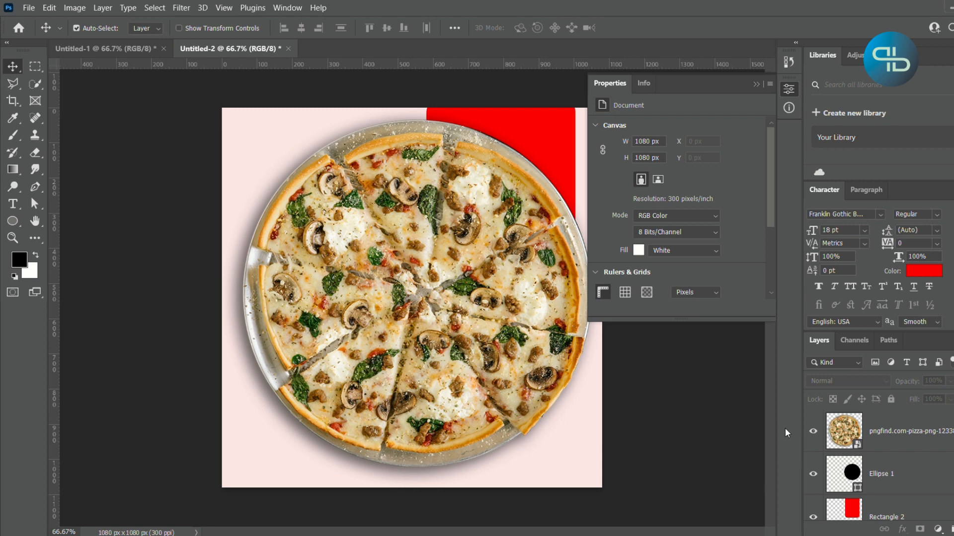
{"action": "left_click", "coordinate": [763, 83]}
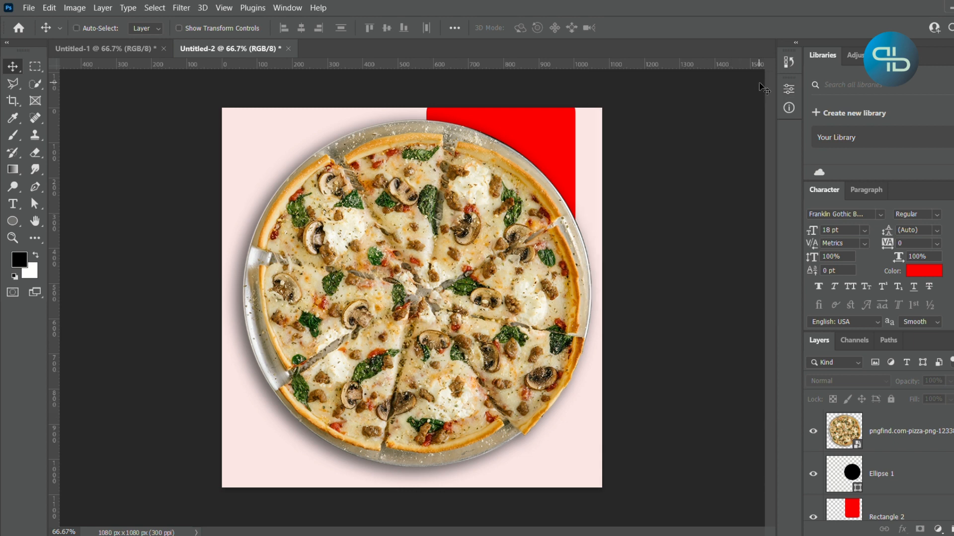
{"action": "left_click", "coordinate": [901, 443]}
{"action": "key", "text": "ctrl+t"}
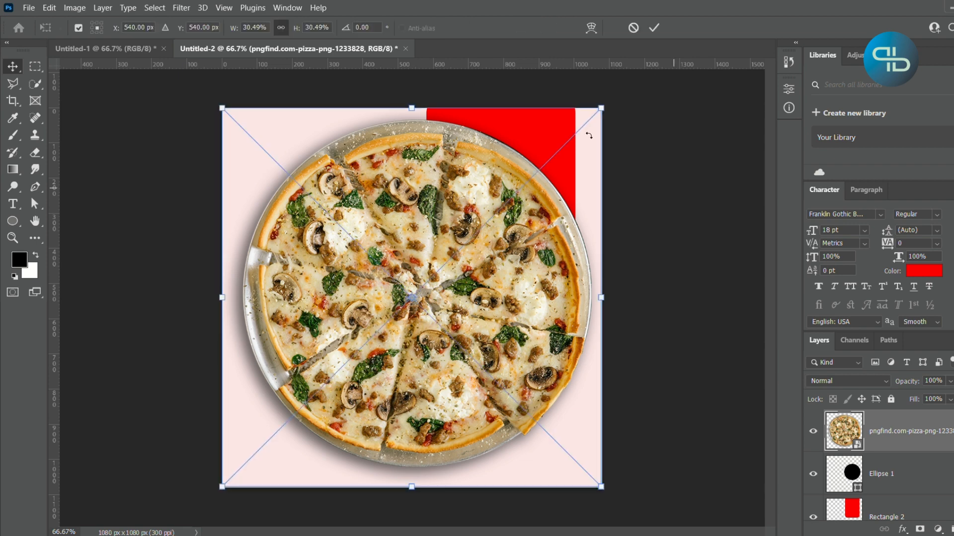
{"action": "left_click_drag", "start_coordinate": [602, 110], "coordinate": [464, 263]}
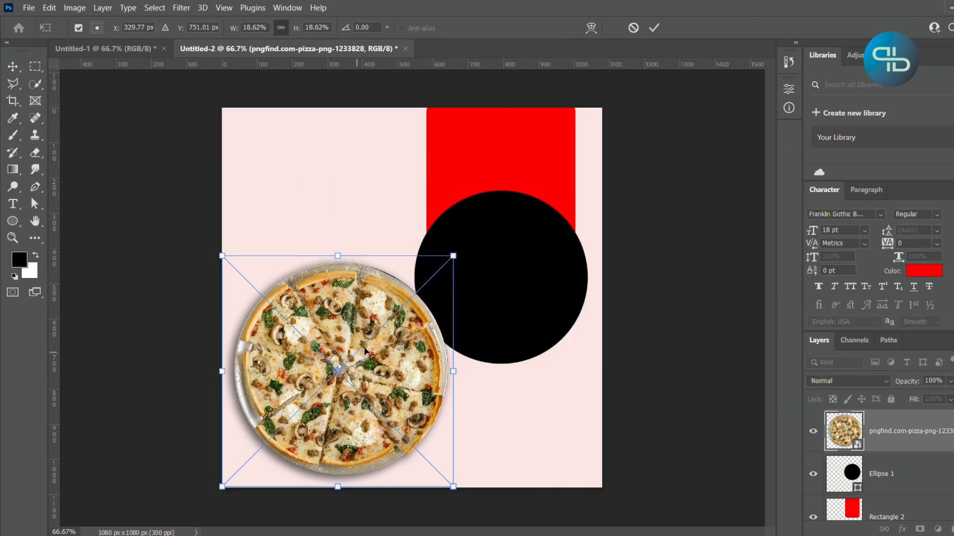
{"action": "left_click_drag", "start_coordinate": [362, 352], "coordinate": [524, 270]}
{"action": "key", "text": "Return"}
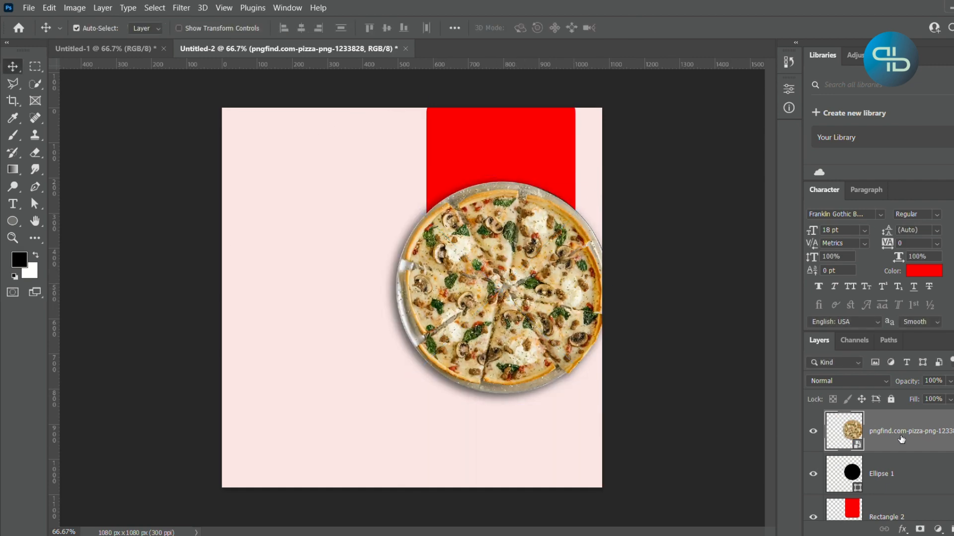
- Clip the pizza layer to the black circle with a clipping mask
{"action": "right_click", "coordinate": [885, 423]}
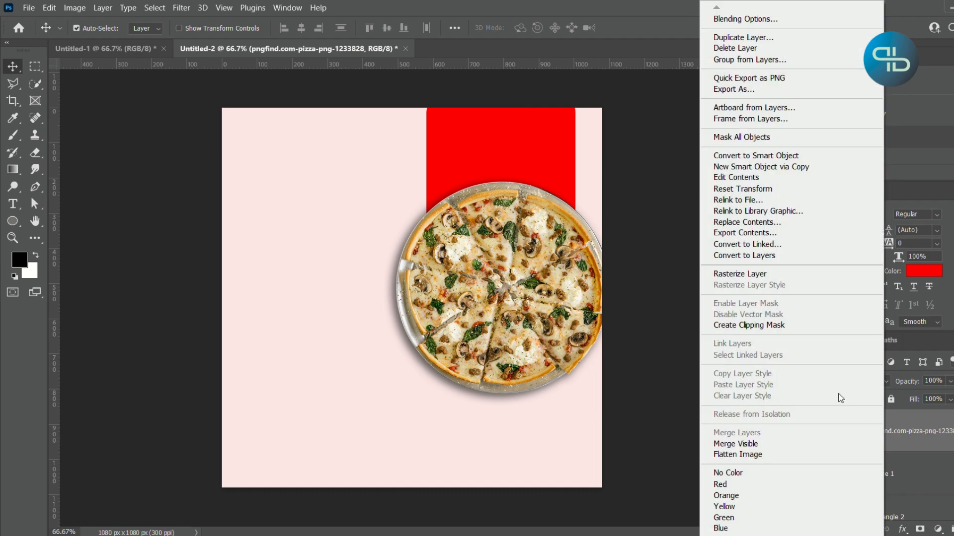
{"action": "left_click", "coordinate": [783, 324]}
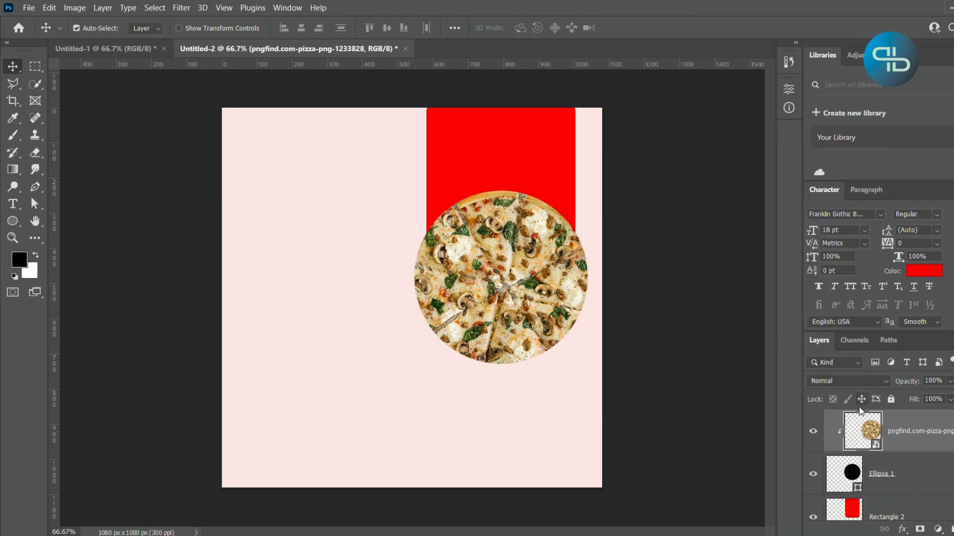
- Scale the clipped pizza image down to about 15.65% and centre it over the circle at about X 780.5 px, Y 481 px
{"action": "key", "text": "ctrl+t"}
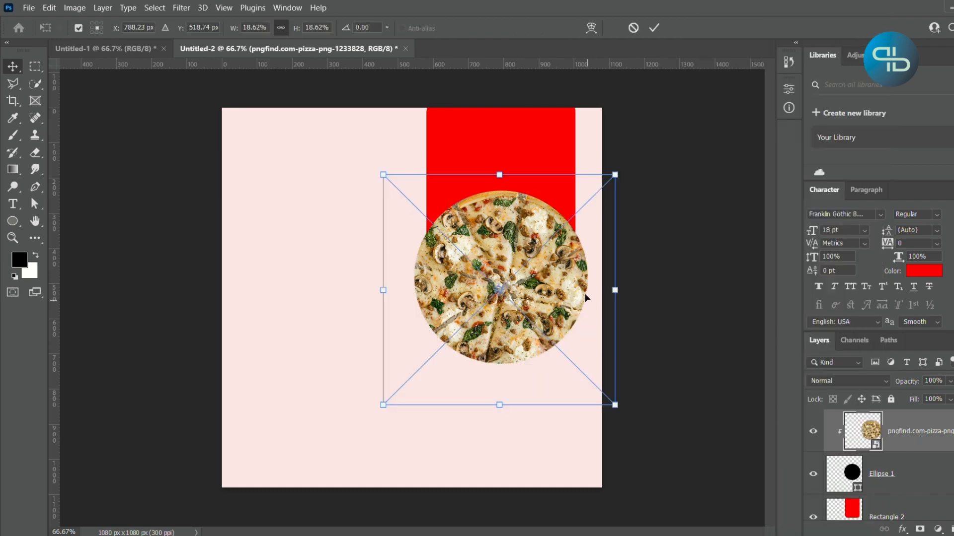
{"action": "left_click_drag", "start_coordinate": [615, 175], "coordinate": [578, 212]}
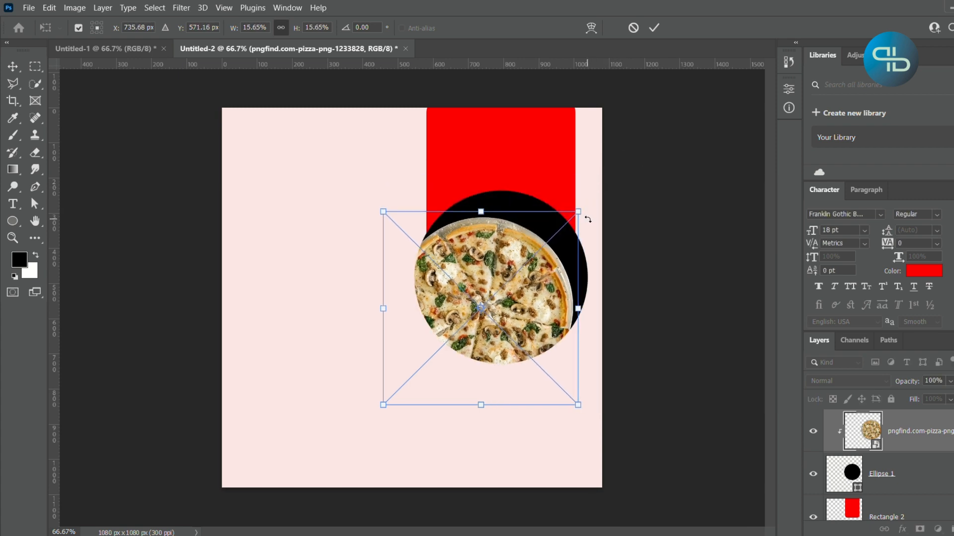
{"action": "left_click_drag", "start_coordinate": [509, 291], "coordinate": [531, 272]}
{"action": "key", "text": "Up"}
{"action": "key", "text": "Up"}
{"action": "key", "text": "Up"}
{"action": "key", "text": "Up"}
{"action": "key", "text": "Up"}
{"action": "key", "text": "Up"}
{"action": "key", "text": "Up"}
{"action": "key", "text": "Up"}
{"action": "key", "text": "Up"}
{"action": "key", "text": "Up"}
{"action": "key", "text": "Up"}
{"action": "key", "text": "Up"}
{"action": "key", "text": "Up"}
{"action": "key", "text": "Up"}
{"action": "key", "text": "Up"}
{"action": "key", "text": "Up"}
{"action": "key", "text": "Up"}
{"action": "key", "text": "Up"}
{"action": "key", "text": "Up"}
{"action": "key", "text": "Up"}
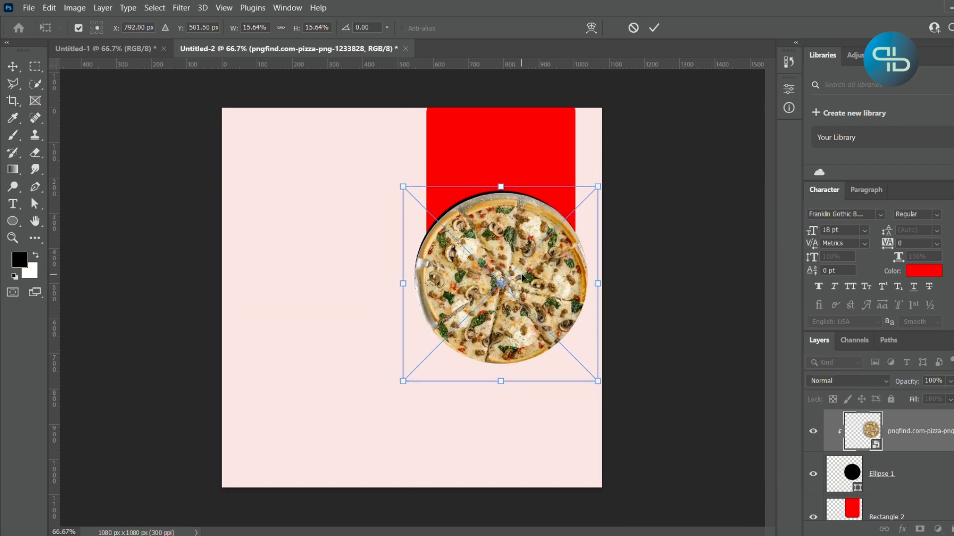
{"action": "key", "text": "Left"}
{"action": "key", "text": "Left"}
{"action": "key", "text": "Left"}
{"action": "key", "text": "Left"}
{"action": "key", "text": "Left"}
{"action": "key", "text": "Left"}
{"action": "key", "text": "Left"}
{"action": "key", "text": "Left"}
{"action": "key", "text": "Left"}
{"action": "key", "text": "Left"}
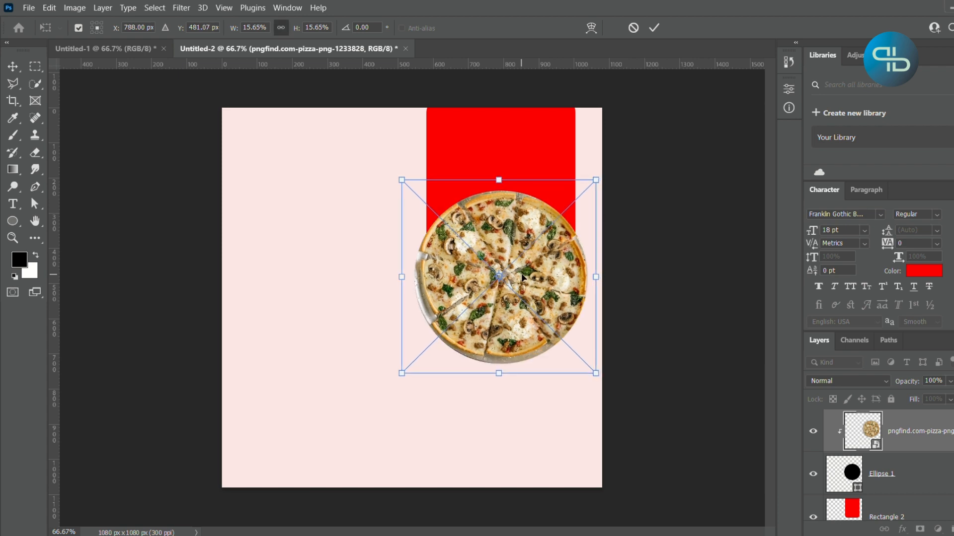
{"action": "key", "text": "Left"}
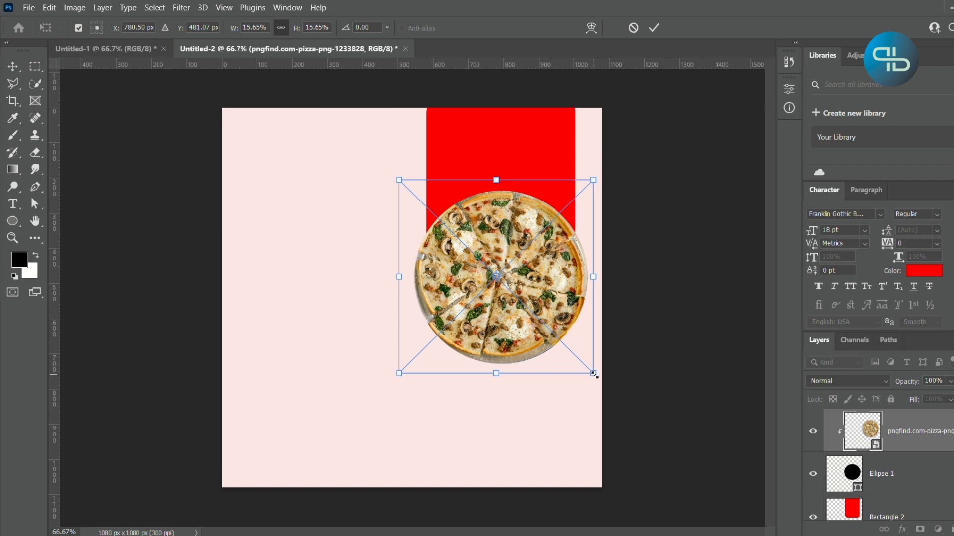
- Enlarge the clipped pizza image to about 16.38% and reposition it at about X 790 px, Y 491.6 px
{"action": "left_click_drag", "start_coordinate": [593, 373], "coordinate": [598, 378]}
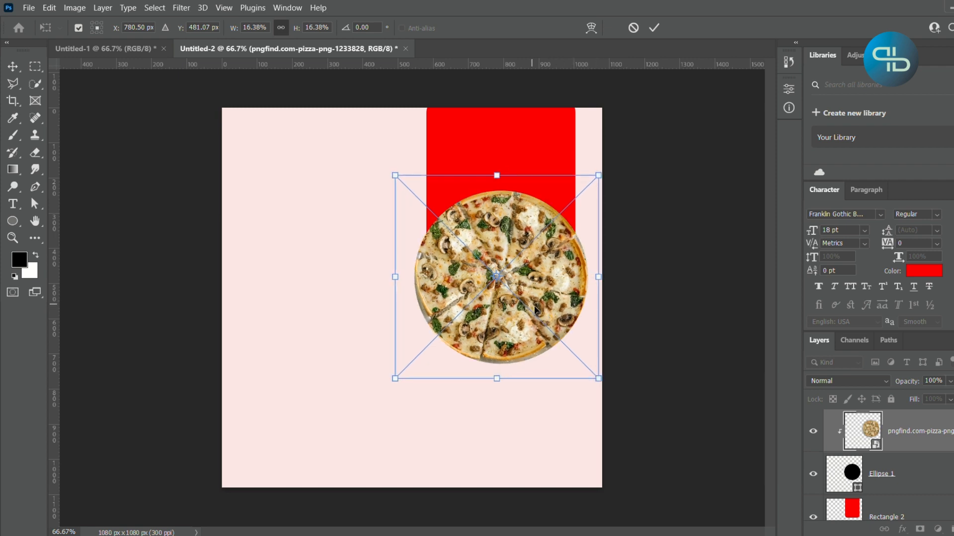
{"action": "left_click_drag", "start_coordinate": [535, 310], "coordinate": [538, 314]}
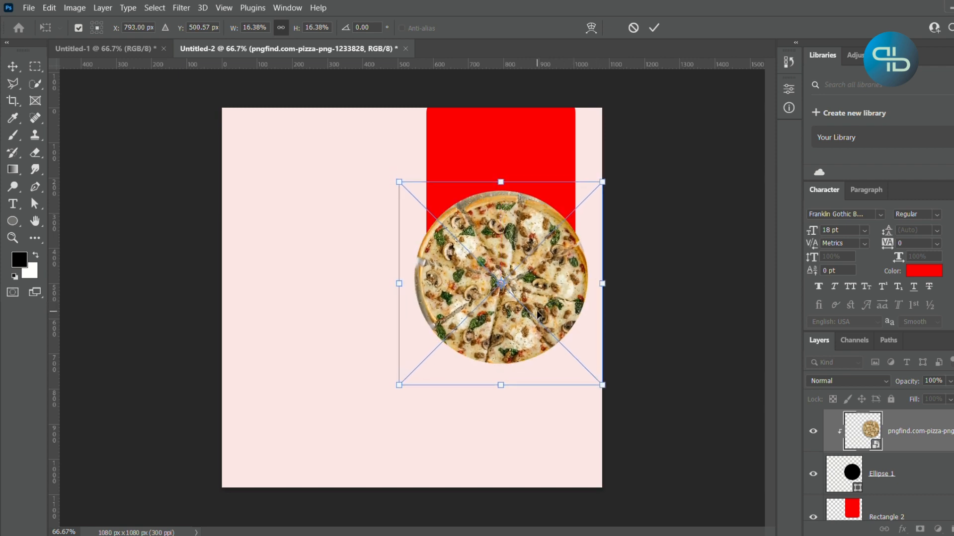
{"action": "key", "text": "Up"}
{"action": "key", "text": "Up"}
{"action": "key", "text": "Up"}
{"action": "key", "text": "Up"}
{"action": "key", "text": "Left"}
{"action": "key", "text": "Left"}
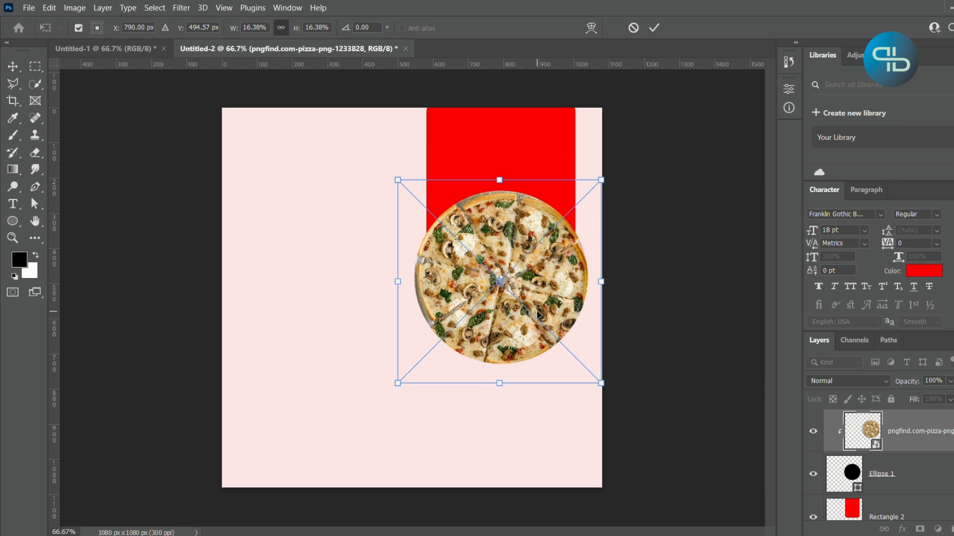
{"action": "key", "text": "Up"}
{"action": "key", "text": "Up"}
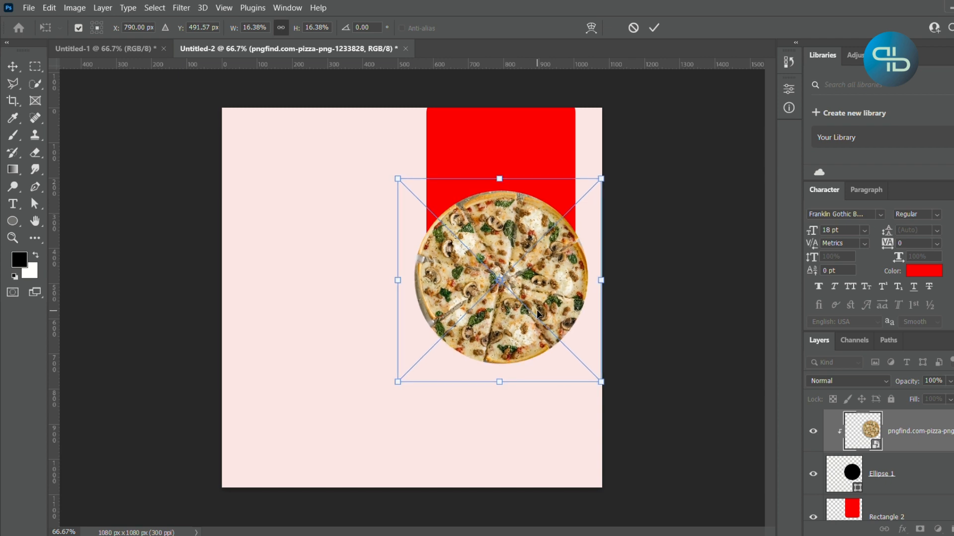
{"action": "key", "text": "Return"}
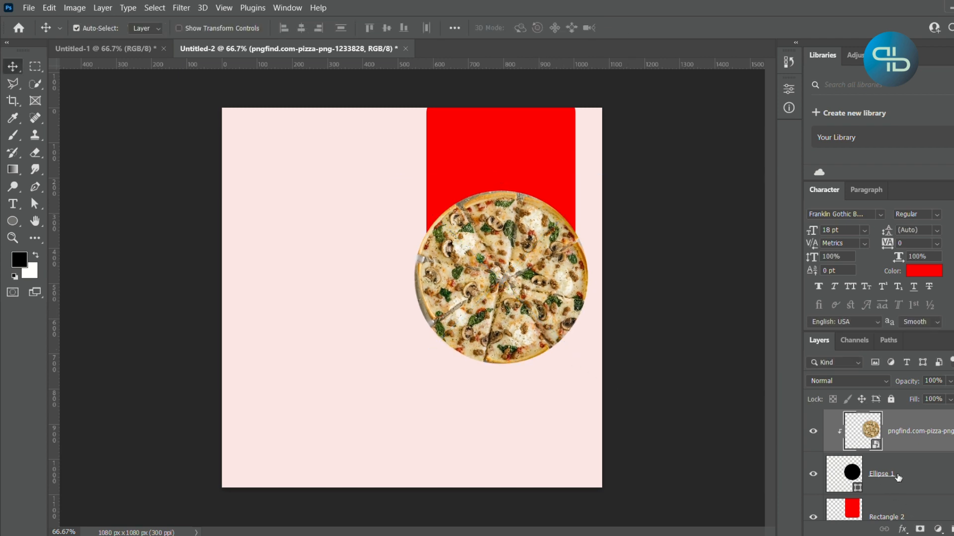
- Apply an Inner Shadow to the Ellipse 1 layer with 61% opacity, 5 px distance, 28% choke and 38 px size
{"action": "left_click", "coordinate": [898, 477]}
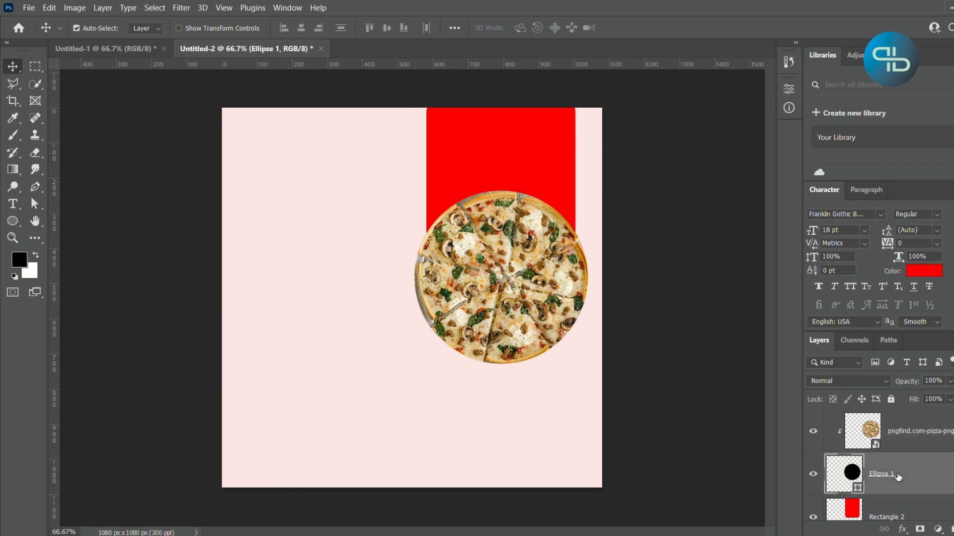
{"action": "left_click", "coordinate": [903, 529]}
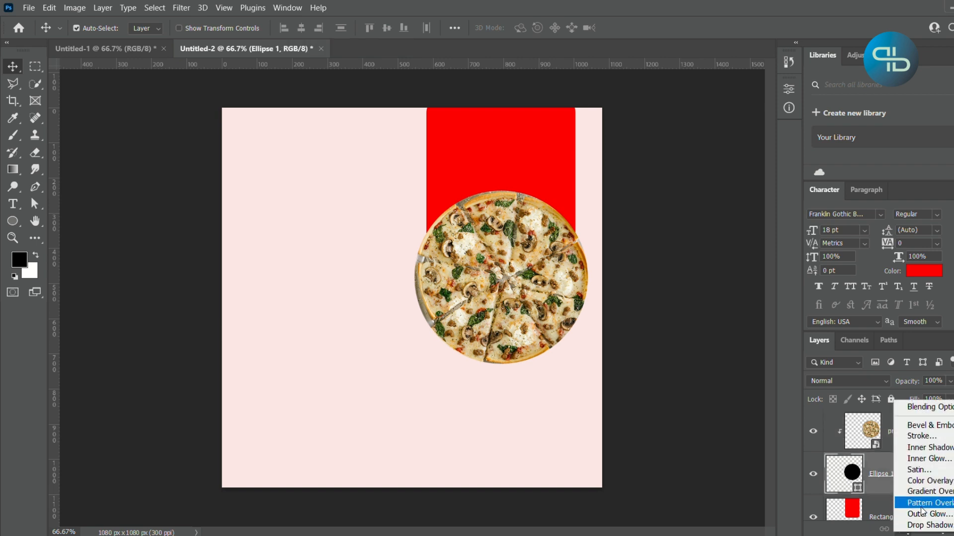
{"action": "left_click", "coordinate": [942, 453]}
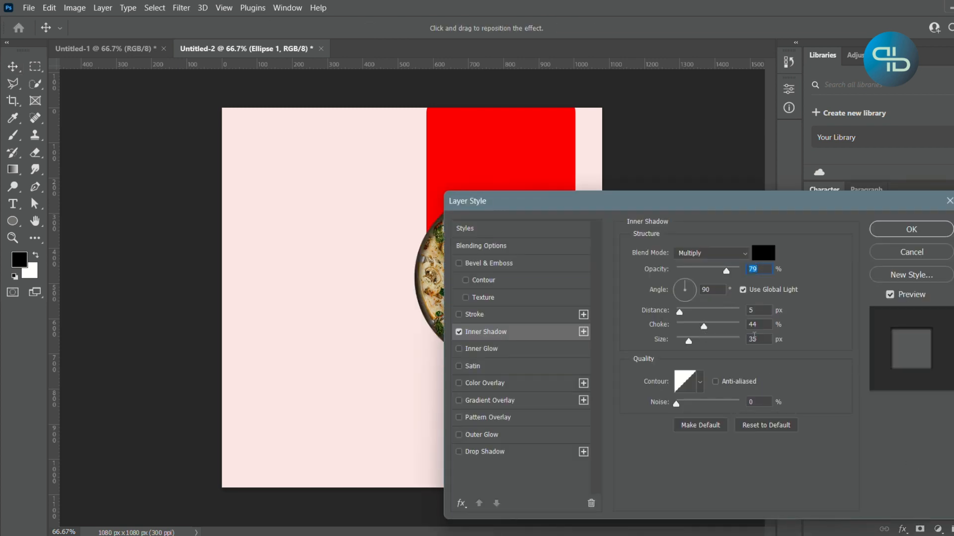
{"action": "key", "text": "Down"}
{"action": "left_click_drag", "start_coordinate": [700, 201], "coordinate": [854, 132]}
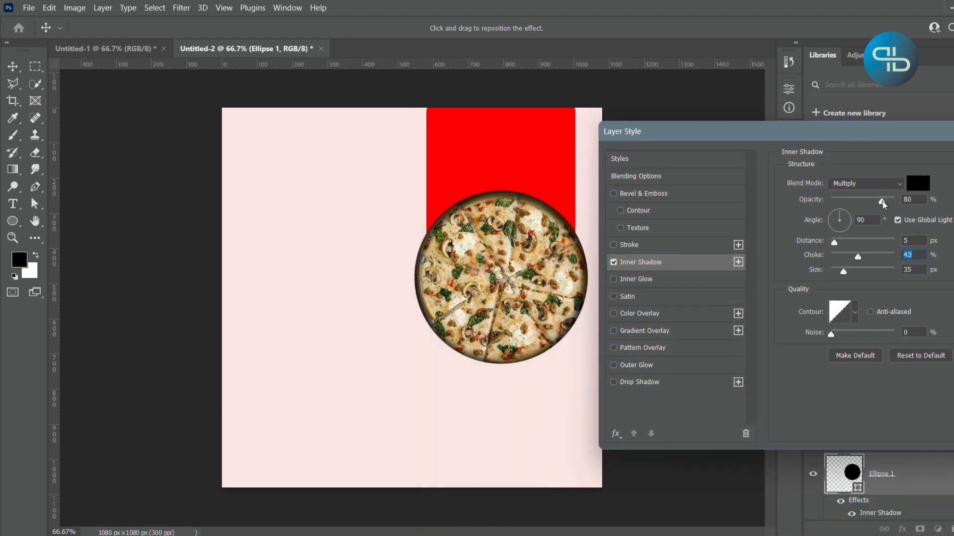
{"action": "left_click_drag", "start_coordinate": [882, 204], "coordinate": [869, 208]}
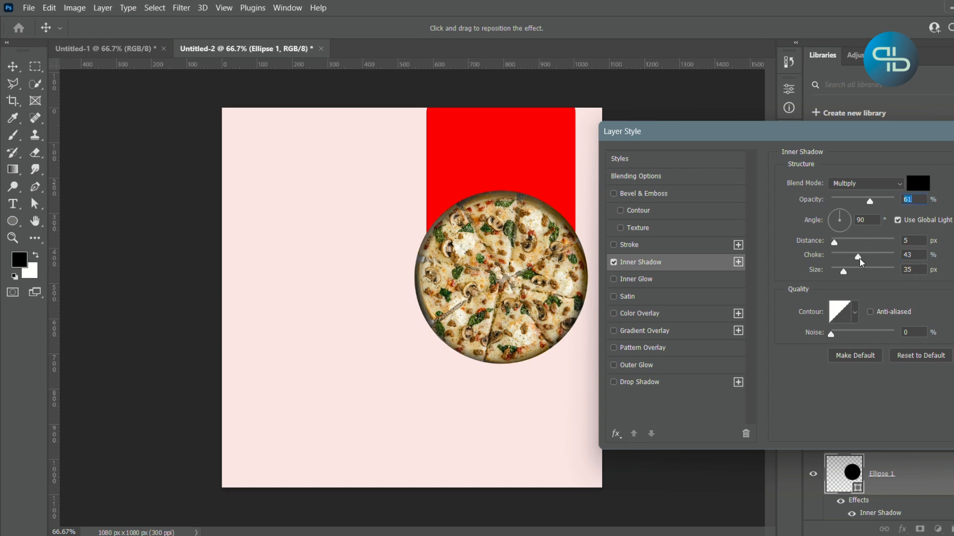
{"action": "left_click_drag", "start_coordinate": [858, 264], "coordinate": [844, 273]}
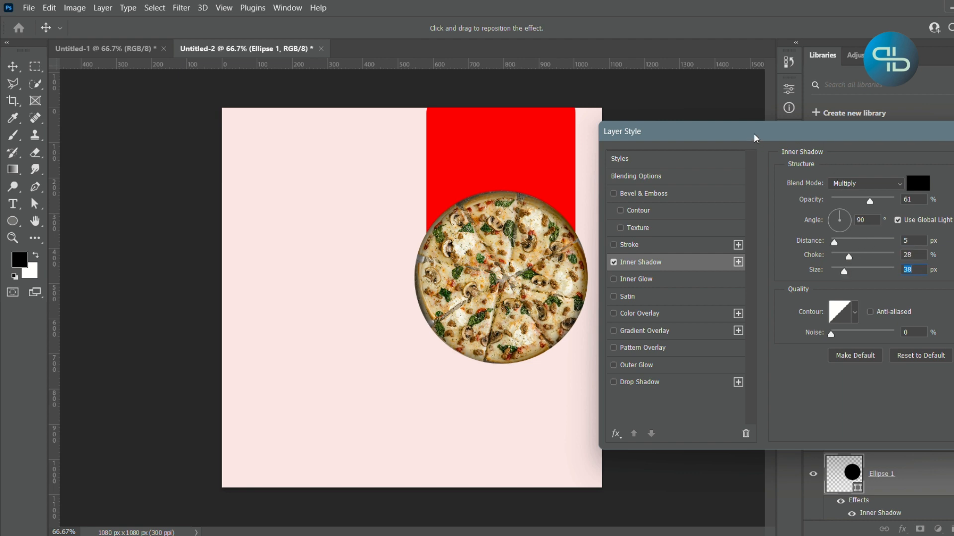
{"action": "left_click_drag", "start_coordinate": [755, 138], "coordinate": [645, 139]}
{"action": "left_click", "coordinate": [934, 160]}
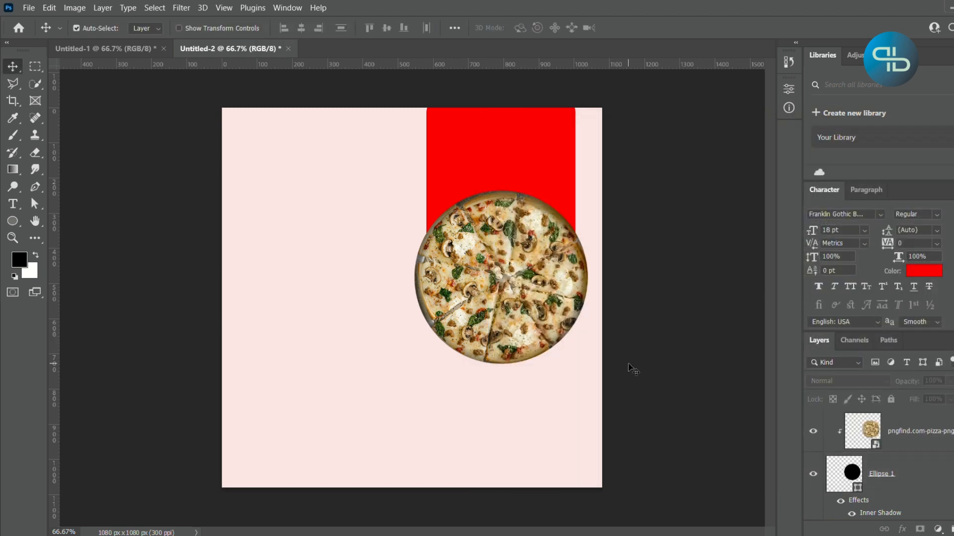
- Scale the pizza image up to about 16.80% and position it at about X 786.5 px, Y 482 px
{"action": "left_click", "coordinate": [915, 436]}
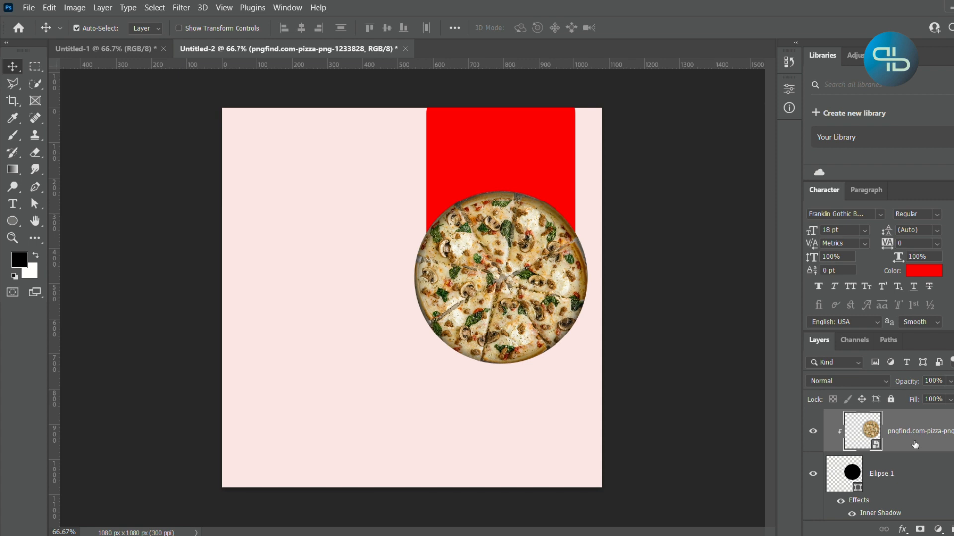
{"action": "key", "text": "ctrl+t"}
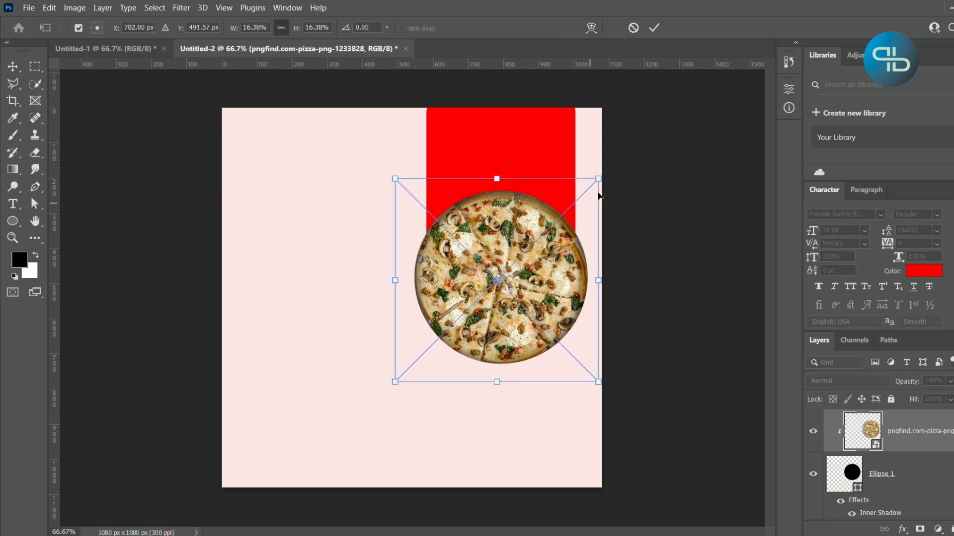
{"action": "left_click_drag", "start_coordinate": [598, 178], "coordinate": [605, 173]}
{"action": "left_click_drag", "start_coordinate": [503, 315], "coordinate": [502, 314]}
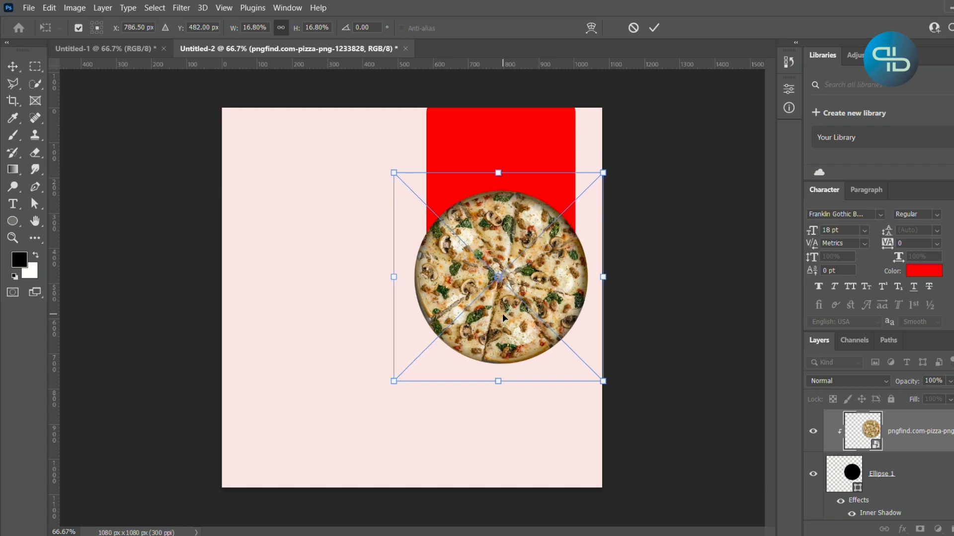
{"action": "key", "text": "Return"}
{"action": "left_click", "coordinate": [724, 370]}
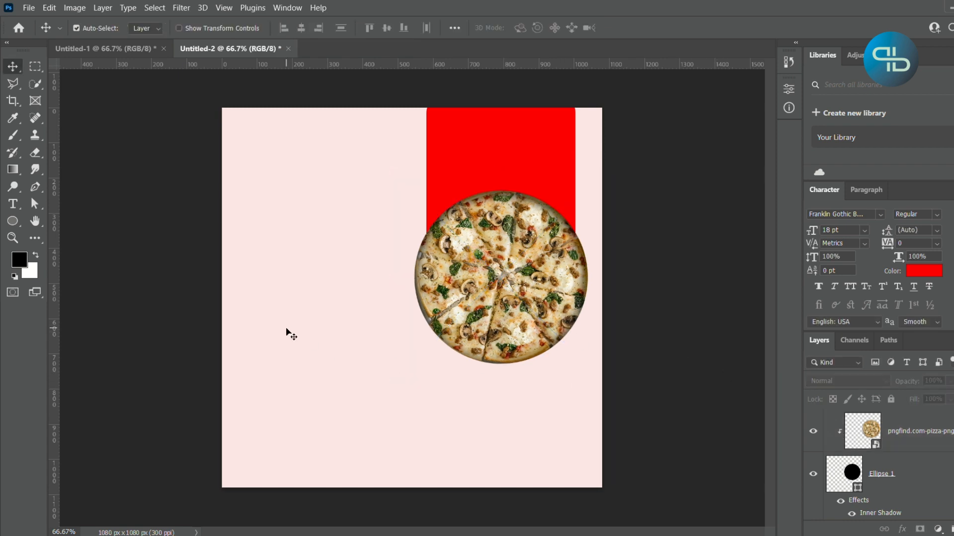
- Add the red 18 pt Franklin Gothic Book text "Are You" and place it in the pink area left of the pizza
{"action": "left_click", "coordinate": [13, 204]}
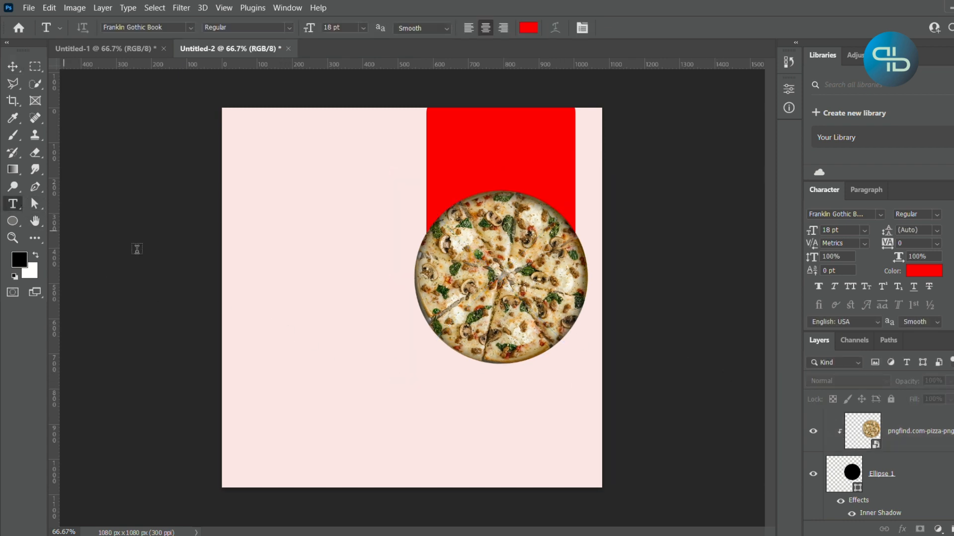
{"action": "left_click", "coordinate": [257, 280]}
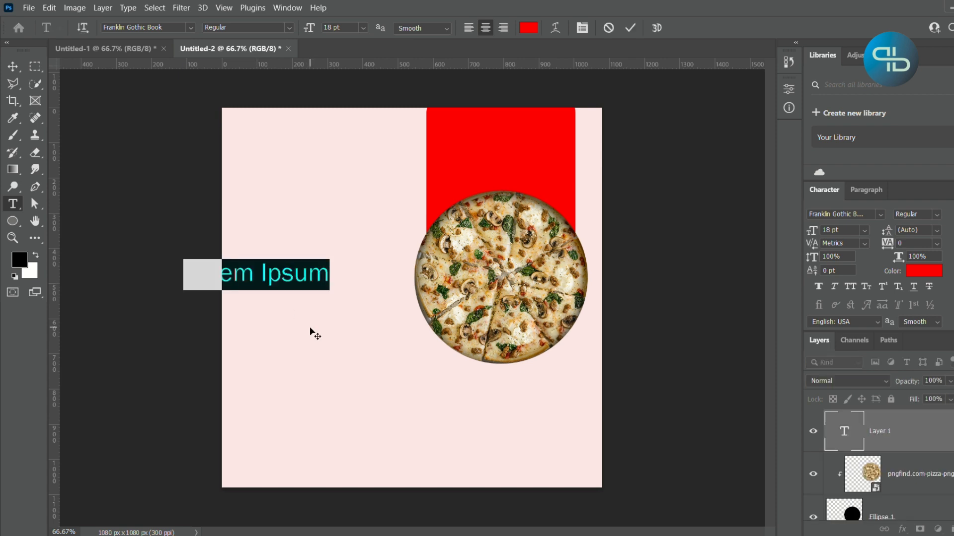
{"action": "type", "text": "A"}
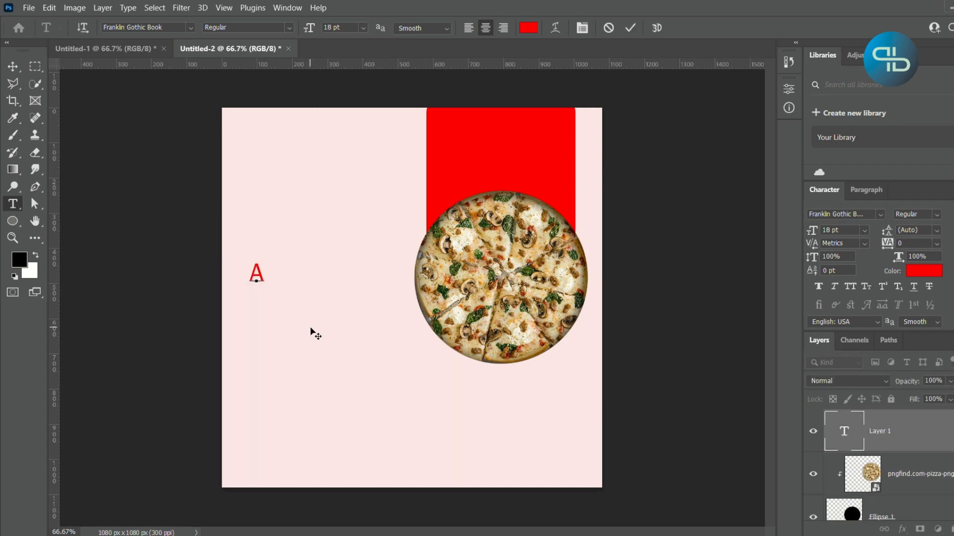
{"action": "type", "text": "re You"}
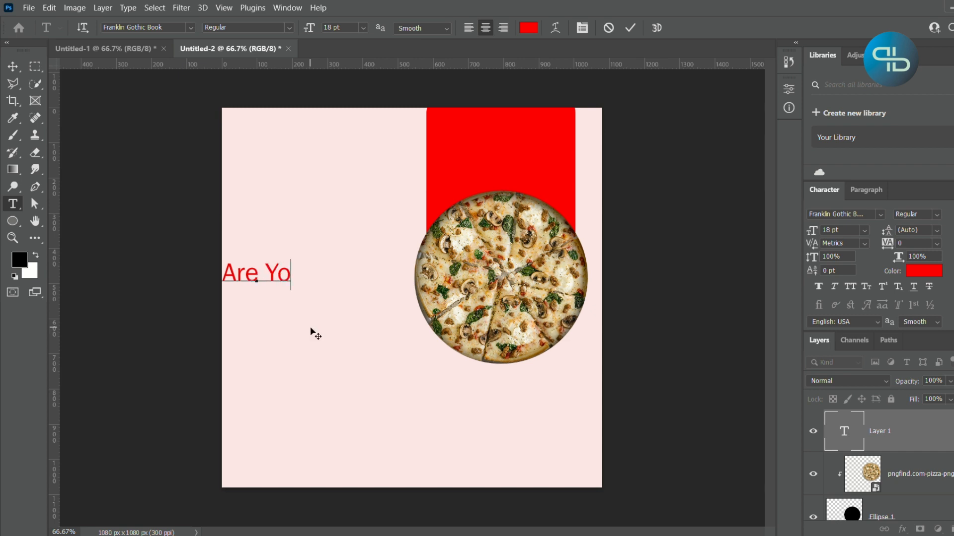
{"action": "left_click", "coordinate": [9, 67]}
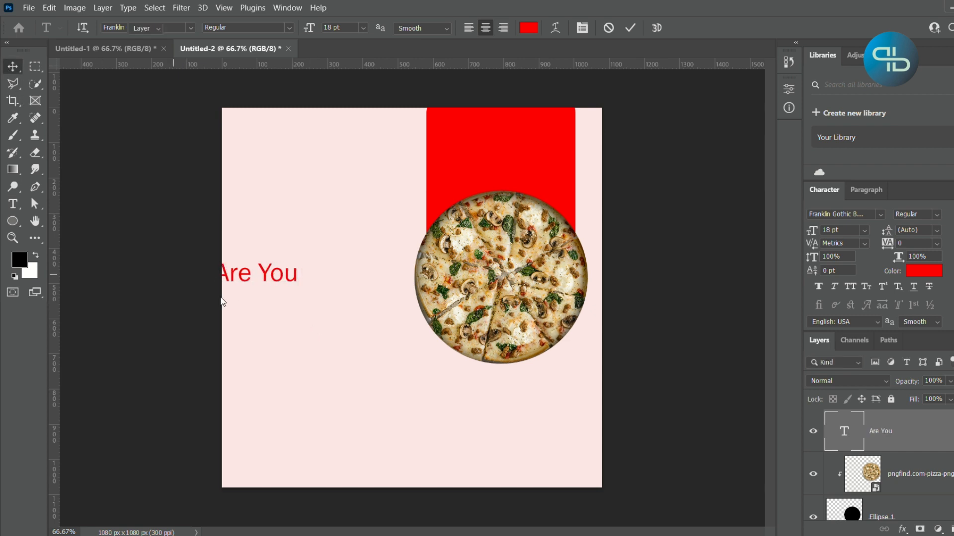
{"action": "left_click_drag", "start_coordinate": [300, 284], "coordinate": [348, 311]}
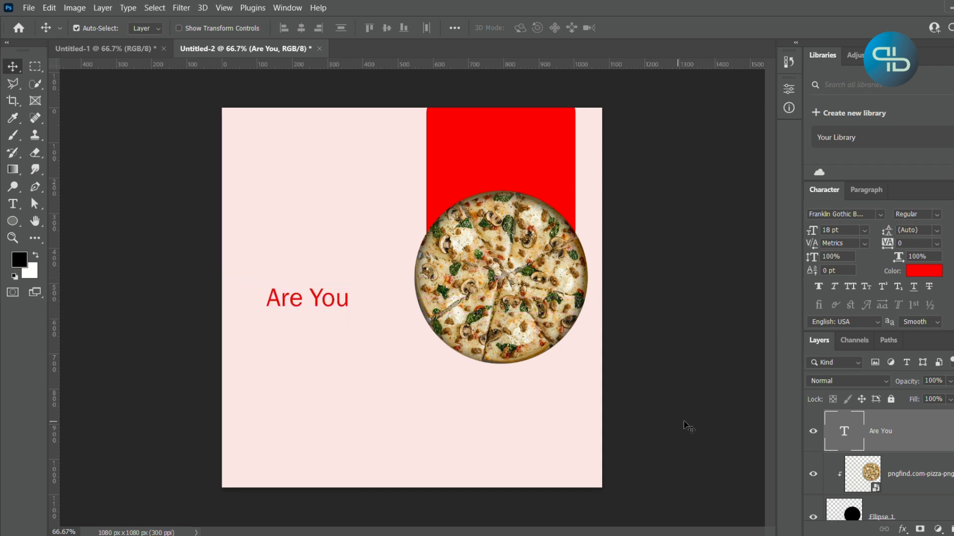
{"action": "left_click", "coordinate": [715, 440]}
- Move the pizza image, Ellipse 1 and Rectangle 2 layers up together by about 80 px
{"action": "scroll", "coordinate": [919, 467], "scroll_direction": "down", "scroll_amount": 1}
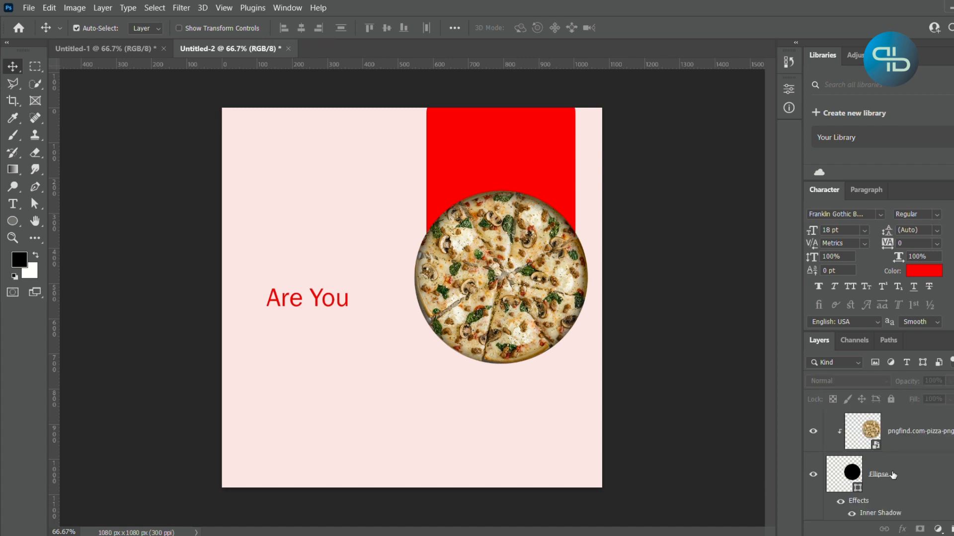
{"action": "left_click", "coordinate": [916, 436]}
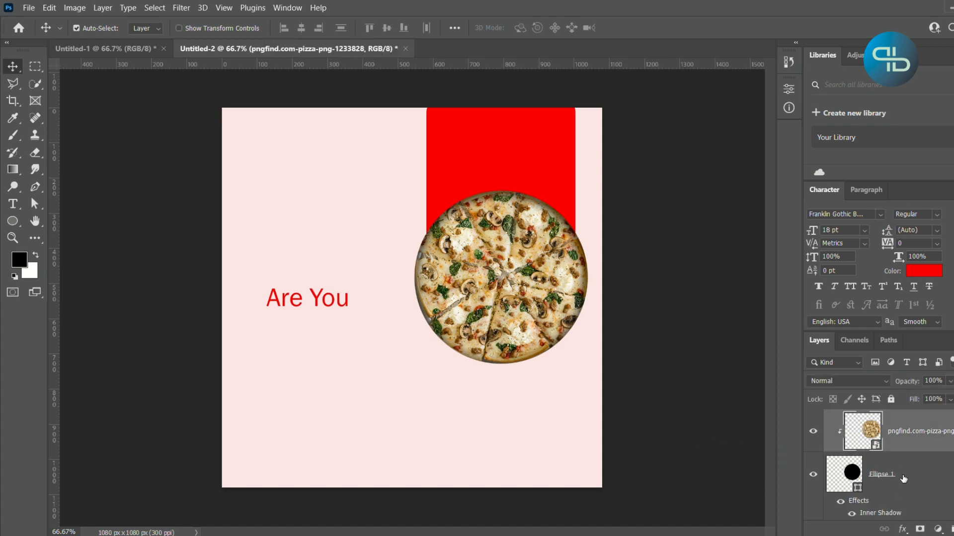
{"action": "left_click", "coordinate": [903, 479]}
{"action": "scroll", "coordinate": [907, 479], "scroll_direction": "down", "scroll_amount": 1}
{"action": "left_click", "coordinate": [909, 497], "text": "ctrl"}
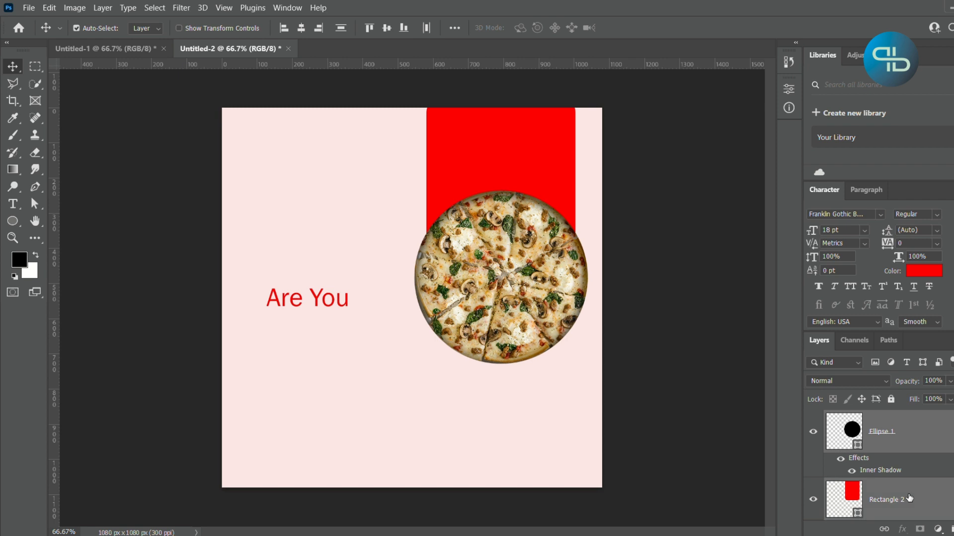
{"action": "scroll", "coordinate": [909, 498], "scroll_direction": "up", "scroll_amount": 1}
{"action": "key", "text": "shift+Up"}
{"action": "key", "text": "shift+Up"}
{"action": "key", "text": "shift+Up"}
{"action": "key", "text": "shift+Up"}
{"action": "key", "text": "shift+Up"}
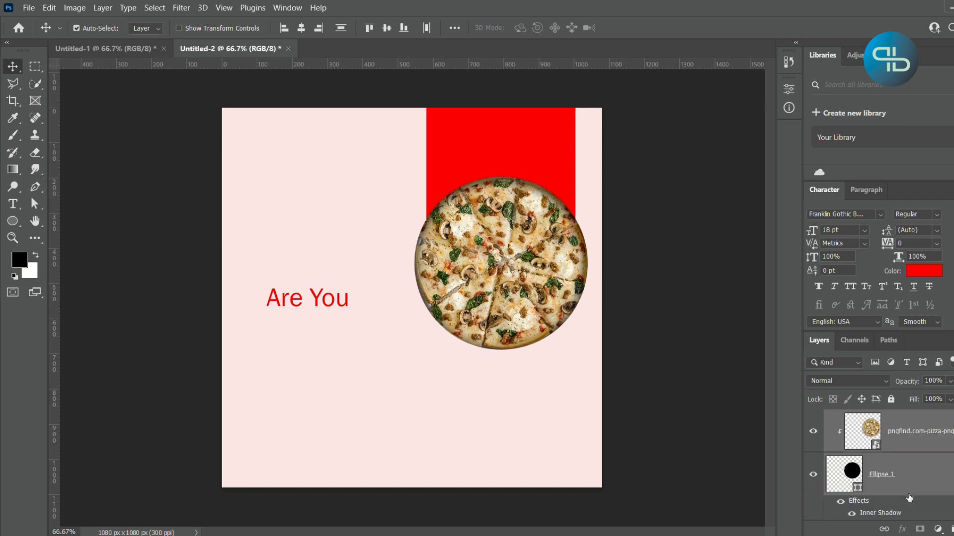
{"action": "key", "text": "shift+Up"}
{"action": "key", "text": "shift+Up"}
{"action": "key", "text": "shift+Up"}
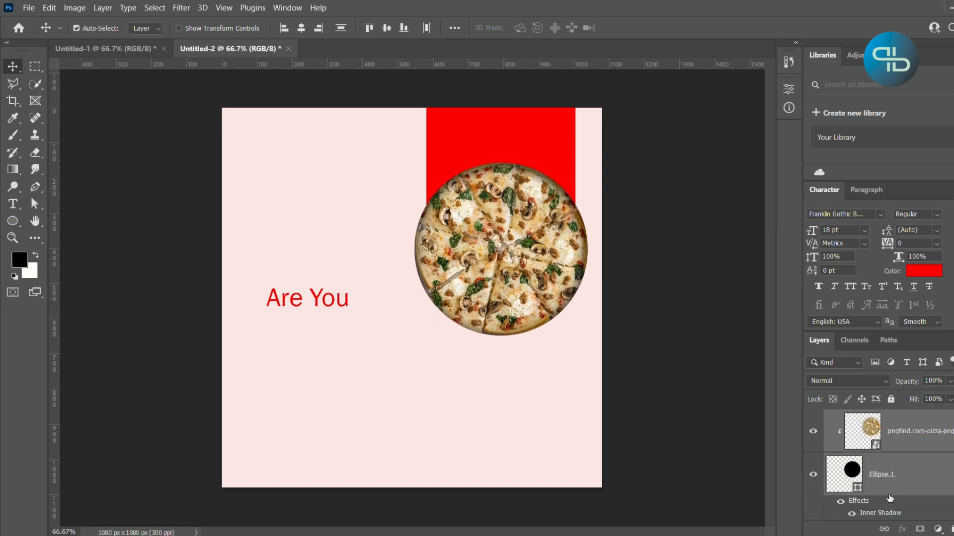
{"action": "left_click", "coordinate": [730, 456]}
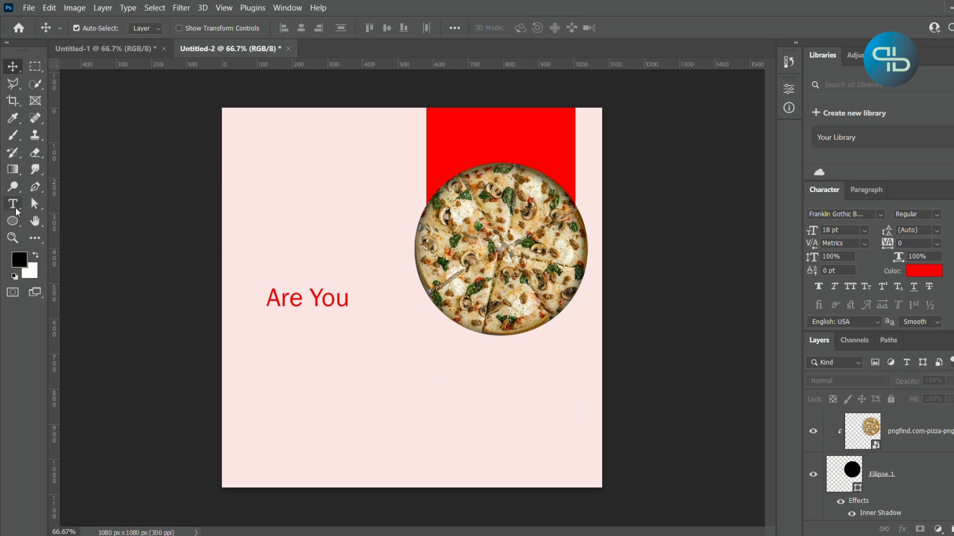
- Add the red 18 pt Franklin Gothic Book text "HUNGRY" below "Are You"
{"action": "left_click", "coordinate": [15, 209]}
{"action": "left_click", "coordinate": [279, 360]}
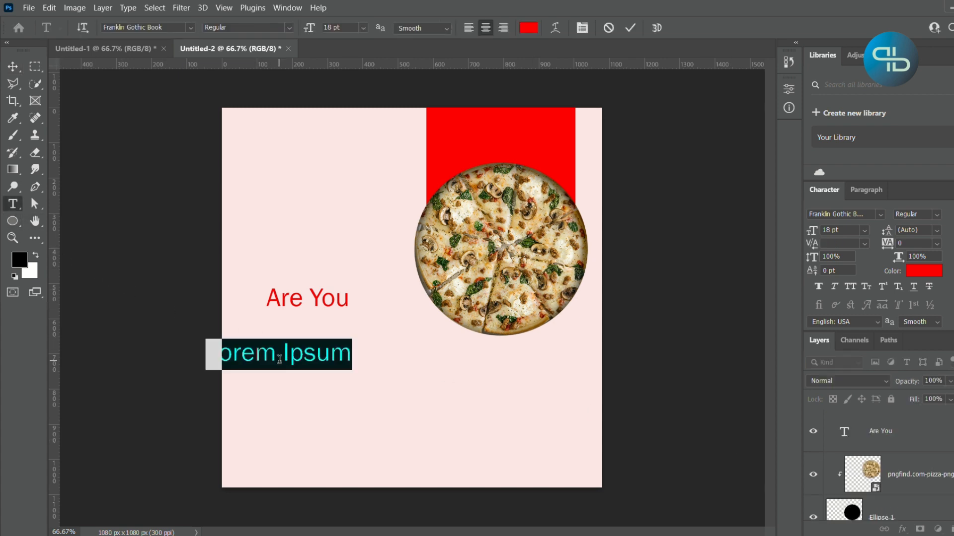
{"action": "type", "text": "H"}
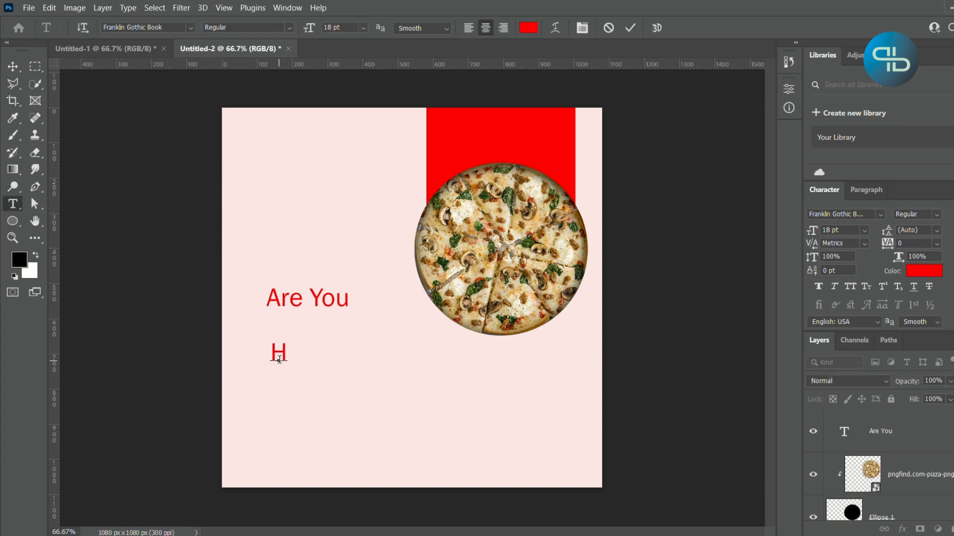
{"action": "type", "text": "UNGRY"}
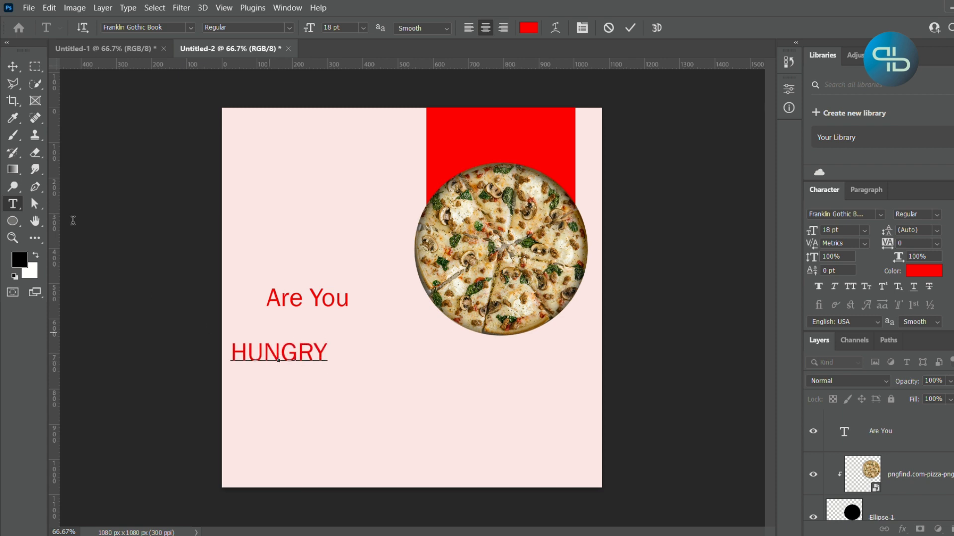
{"action": "left_click", "coordinate": [12, 66]}
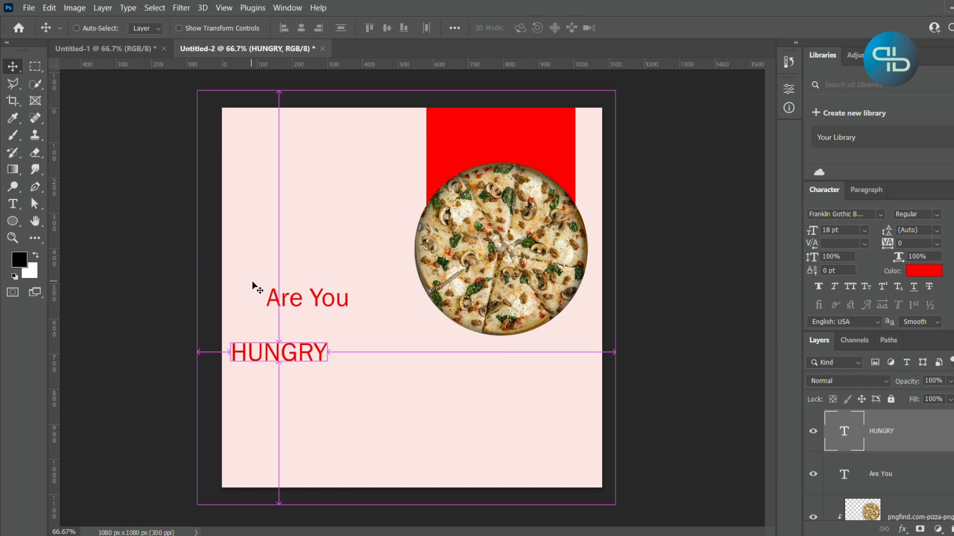
- Centre the "HUNGRY" text horizontally on the canvas and clear the selection
{"action": "key", "text": "ctrl+a"}
{"action": "left_click", "coordinate": [301, 27]}
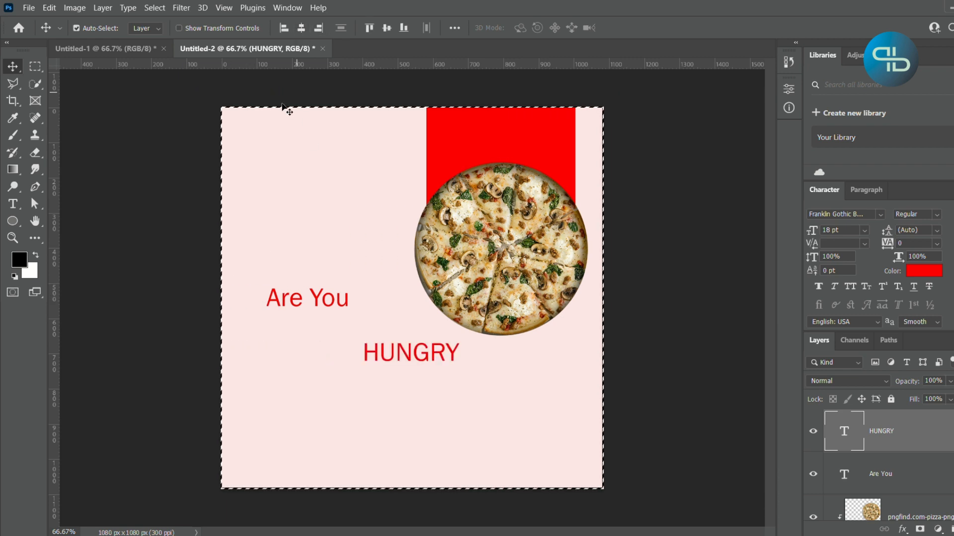
{"action": "left_click_drag", "start_coordinate": [412, 376], "coordinate": [411, 376]}
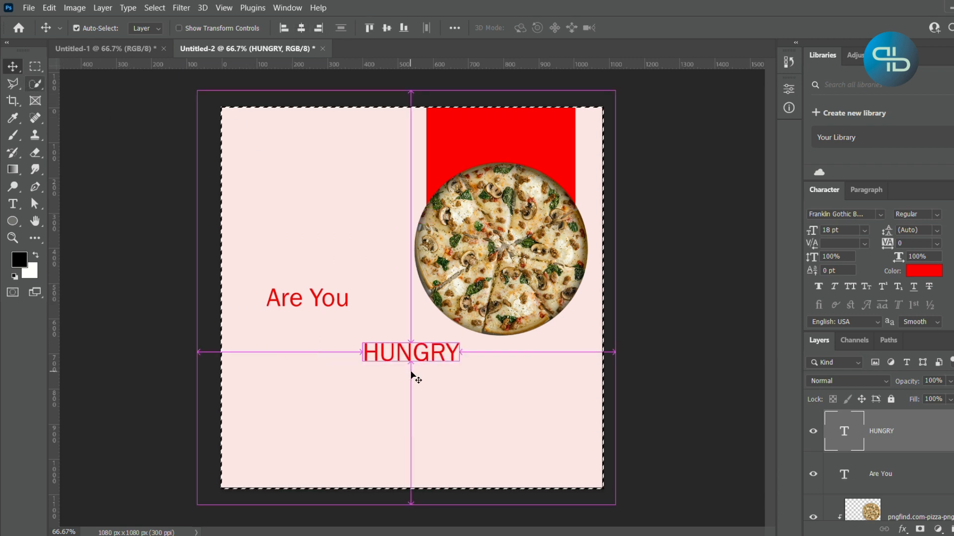
{"action": "key", "text": "ctrl+d"}
- Enlarge the "HUNGRY" text to 46 pt and move it down just below the pizza
{"action": "left_click_drag", "start_coordinate": [812, 231], "coordinate": [819, 229]}
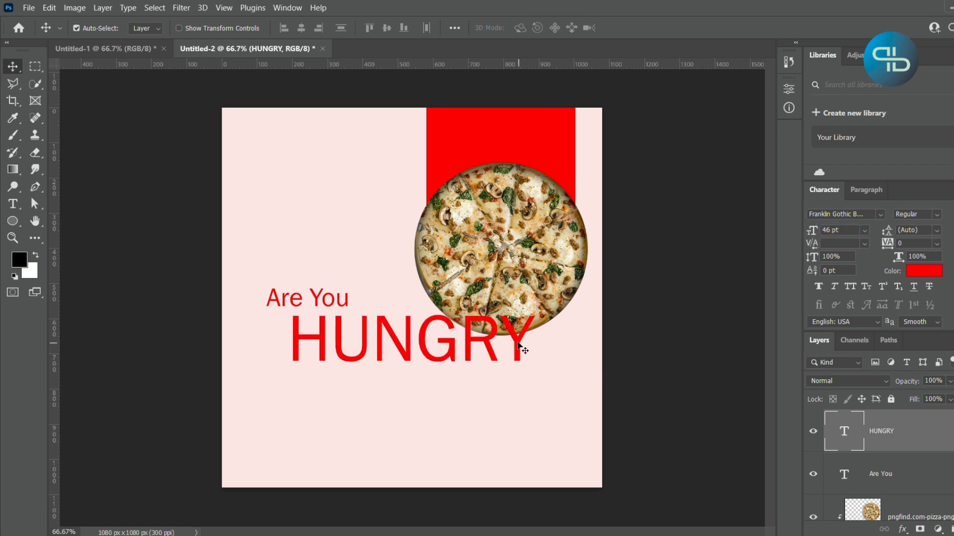
{"action": "left_click_drag", "start_coordinate": [518, 346], "coordinate": [515, 371]}
- Move "Are You" down toward "HUNGRY" and shift "HUNGRY" sideways so the left edges of both texts line up
{"action": "left_click_drag", "start_coordinate": [341, 306], "coordinate": [325, 330]}
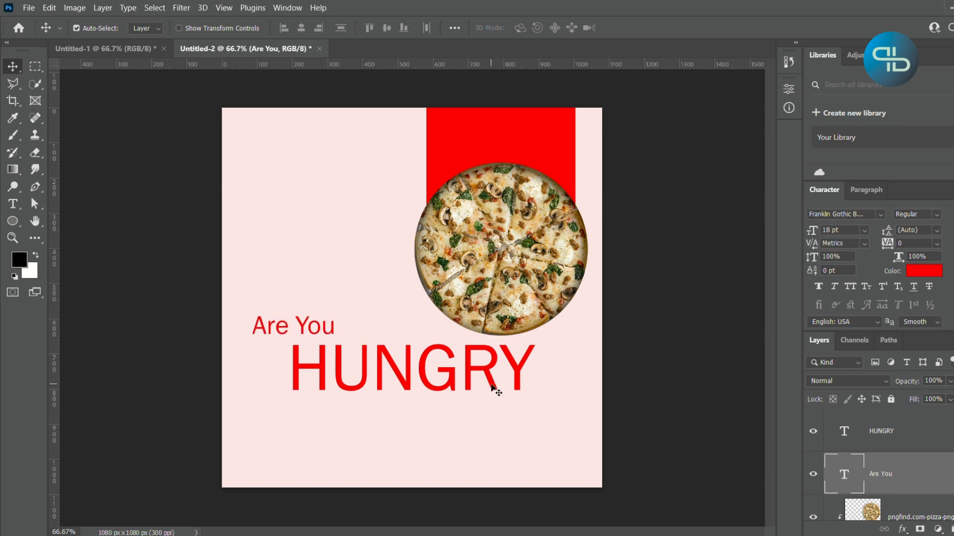
{"action": "left_click", "coordinate": [491, 385], "text": "shift"}
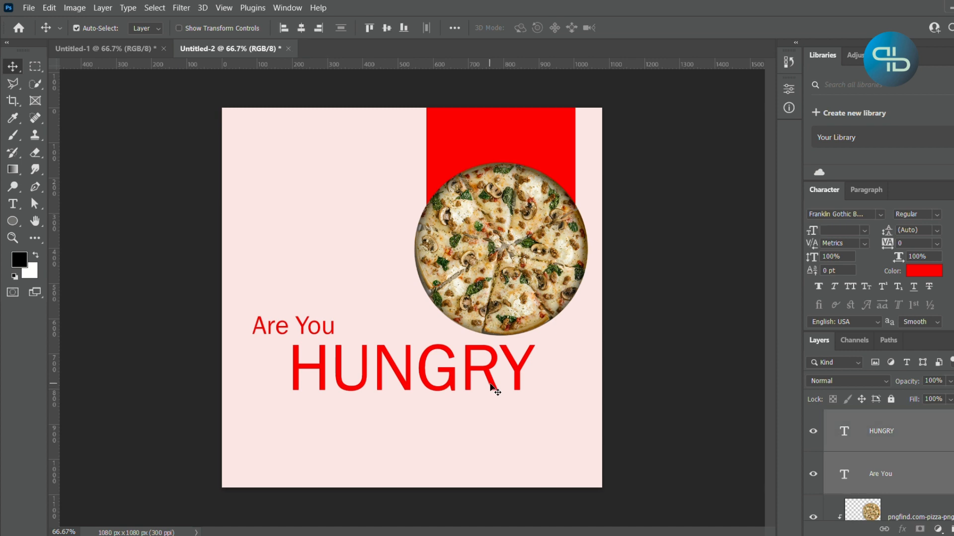
{"action": "left_click", "coordinate": [854, 439]}
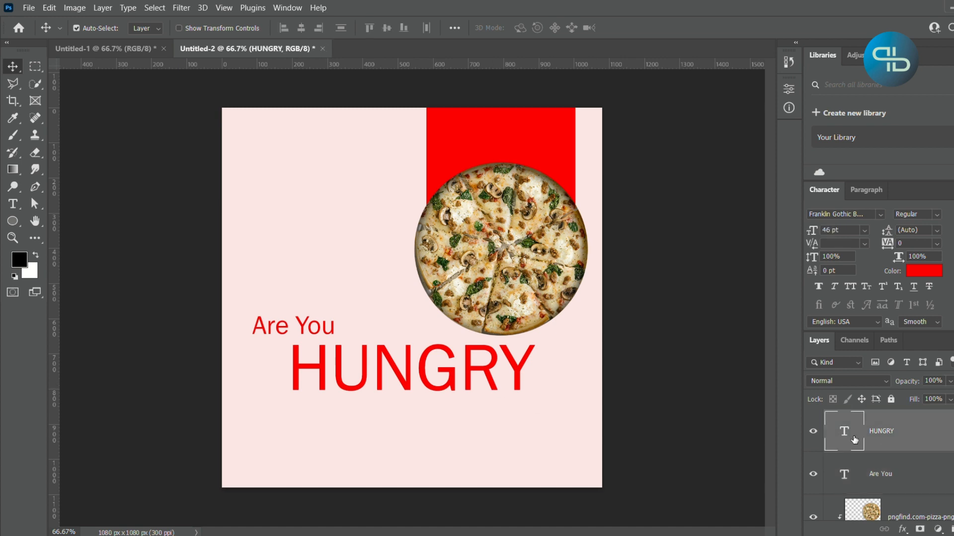
{"action": "left_click_drag", "start_coordinate": [519, 386], "coordinate": [475, 389]}
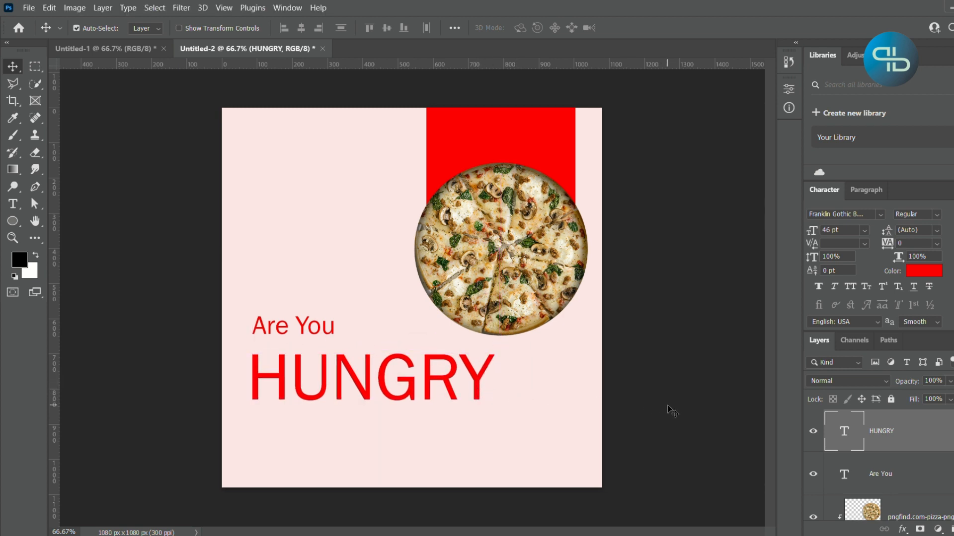
- Add a separate red 46 pt "?" text and place it right after "HUNGRY", level with the word
{"action": "left_click", "coordinate": [755, 410]}
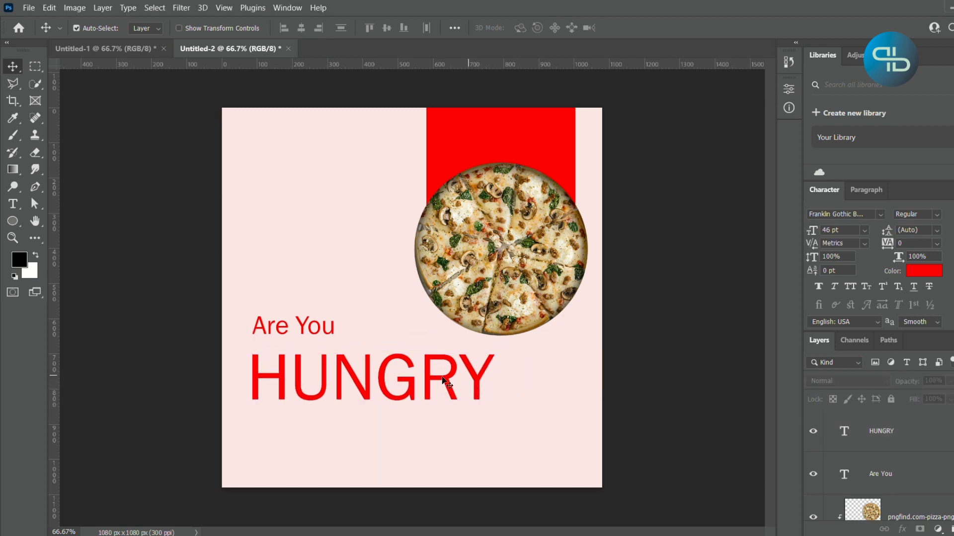
{"action": "left_click", "coordinate": [12, 204]}
{"action": "left_click", "coordinate": [536, 388]}
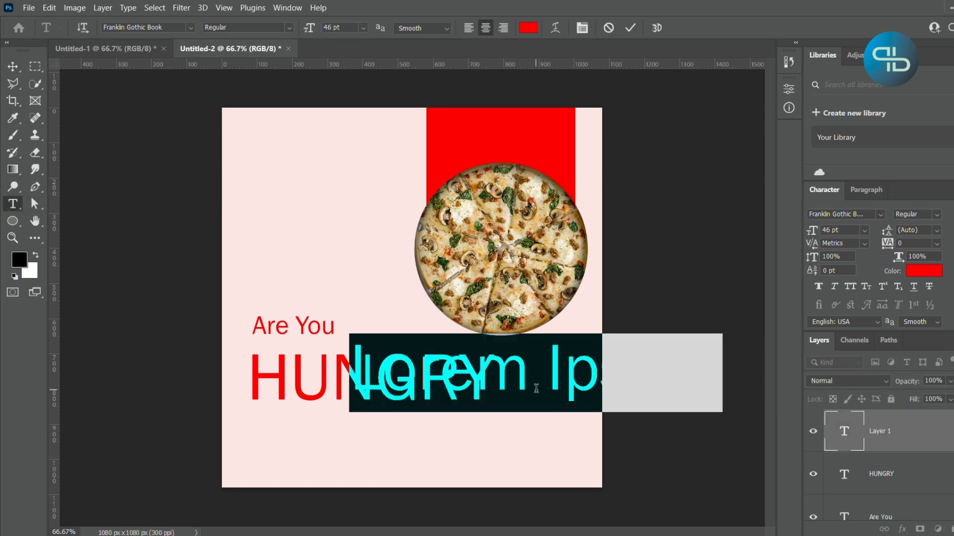
{"action": "type", "text": "?"}
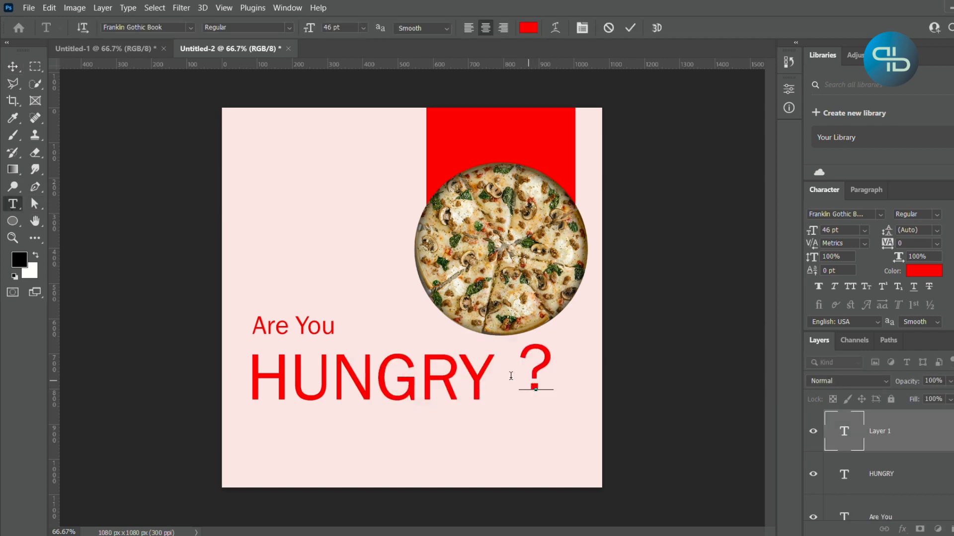
{"action": "key", "text": "ctrl+Return"}
{"action": "key", "text": "v"}
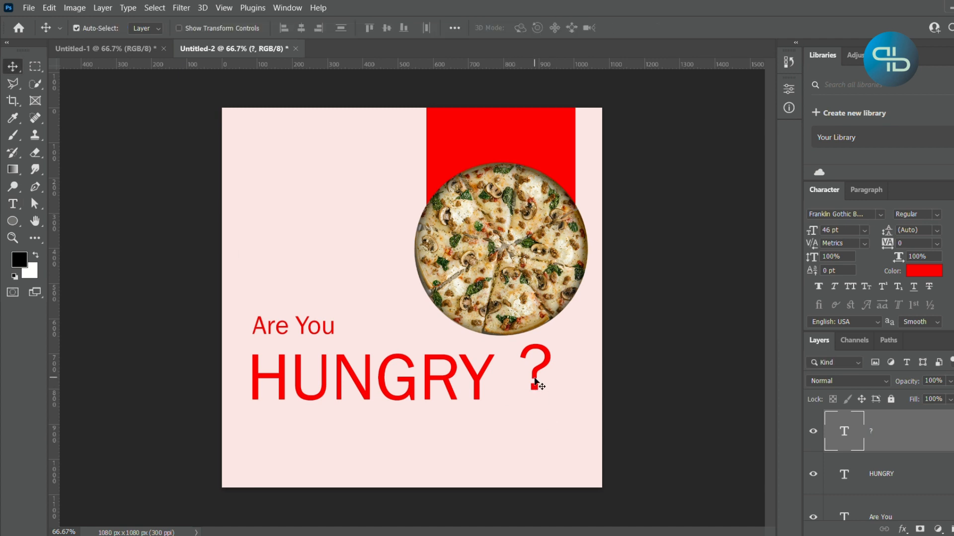
{"action": "left_click_drag", "start_coordinate": [535, 382], "coordinate": [525, 391]}
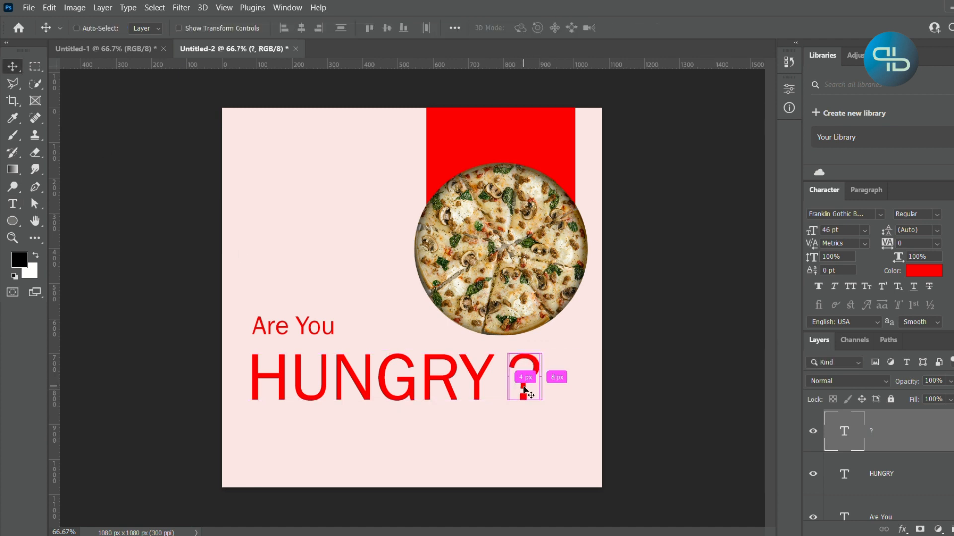
- Scale the question mark up to about 163% and move "Are You" down to sit just above "HUNGRY"
{"action": "key", "text": "ctrl+t"}
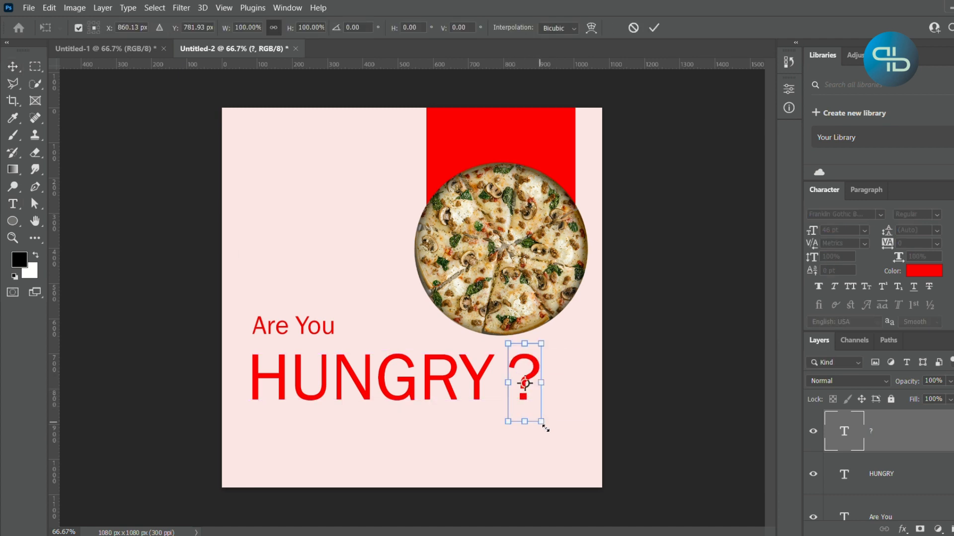
{"action": "left_click_drag", "start_coordinate": [545, 428], "coordinate": [565, 440]}
{"action": "key", "text": "Return"}
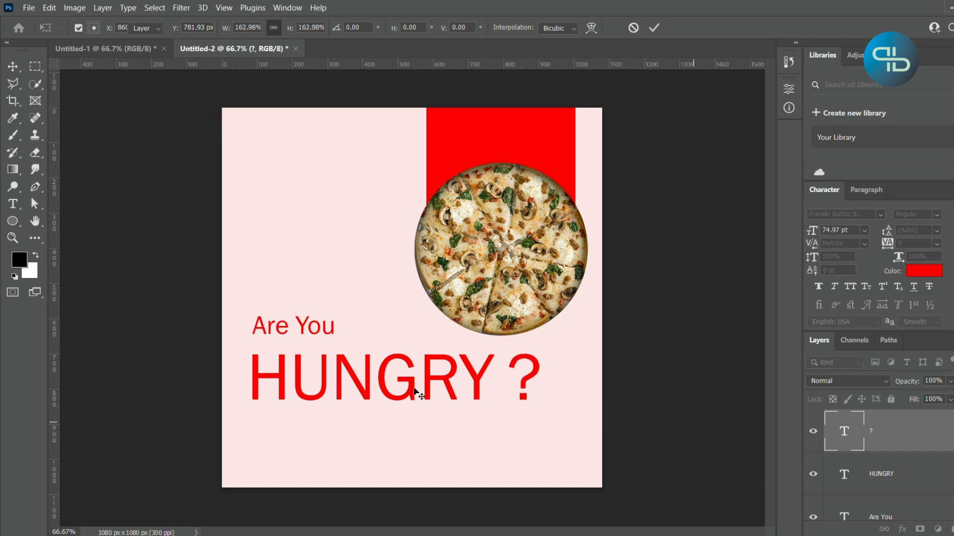
{"action": "left_click_drag", "start_coordinate": [304, 327], "coordinate": [303, 341]}
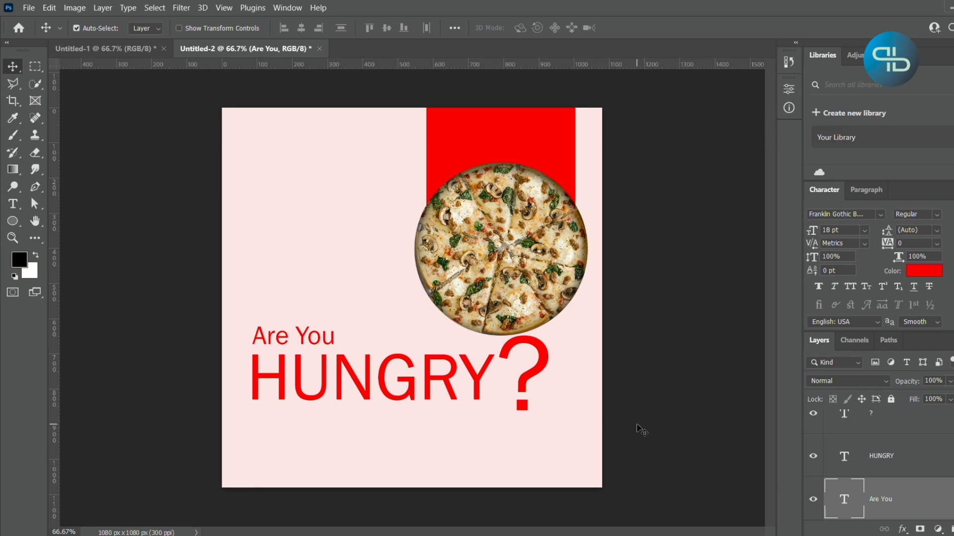
{"action": "left_click", "coordinate": [617, 424]}
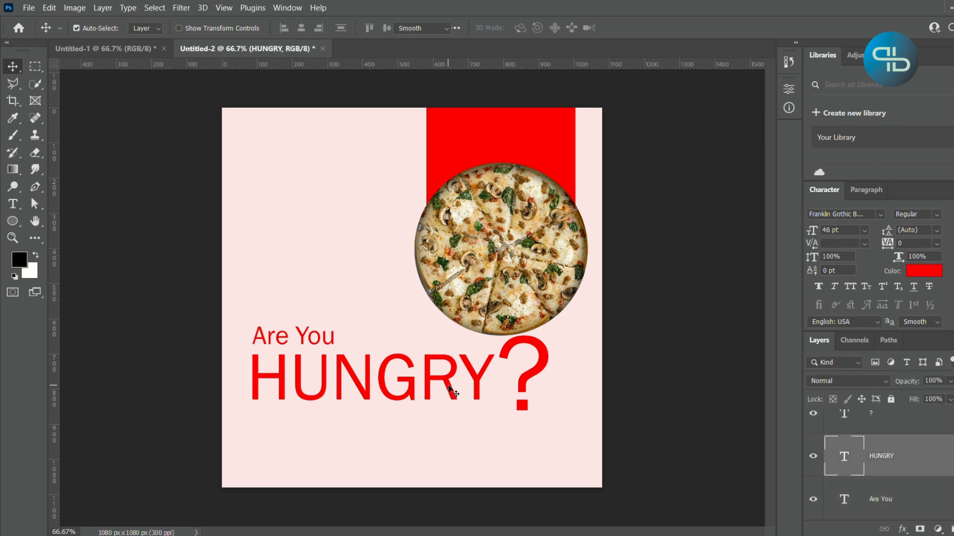
- Change the font of the "HUNGRY" text to Bebas
{"action": "double_click", "coordinate": [450, 390]}
{"action": "left_click", "coordinate": [878, 215]}
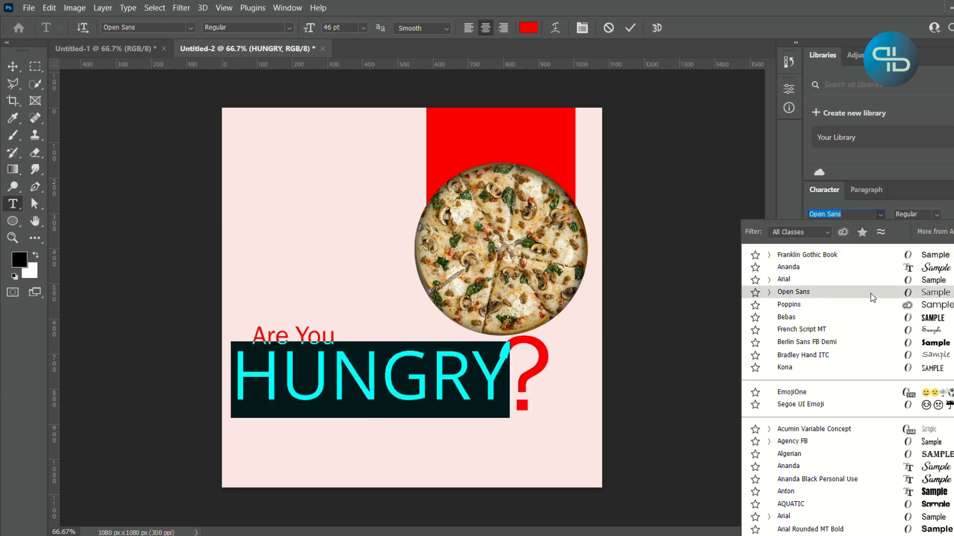
{"action": "left_click", "coordinate": [869, 318]}
{"action": "key", "text": "ctrl+h"}
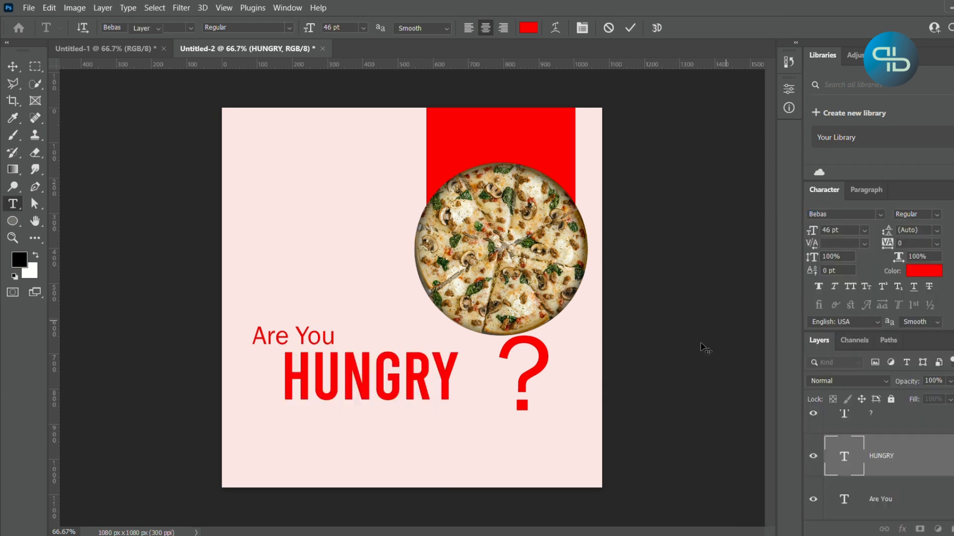
{"action": "key", "text": "ctrl+Return"}
{"action": "key", "text": "v"}
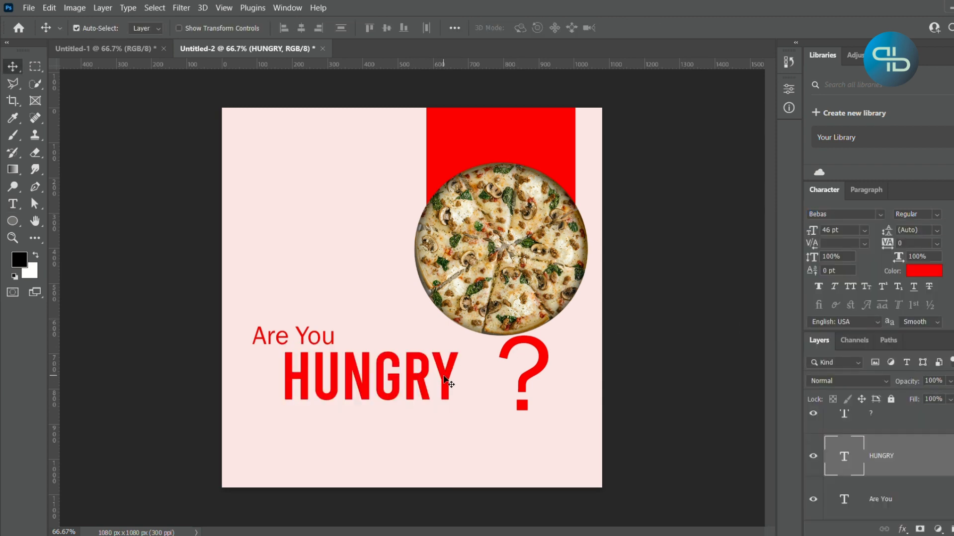
- Scale the "HUNGRY" text up to about 145.87% so it reaches the question mark
{"action": "key", "text": "ctrl+t"}
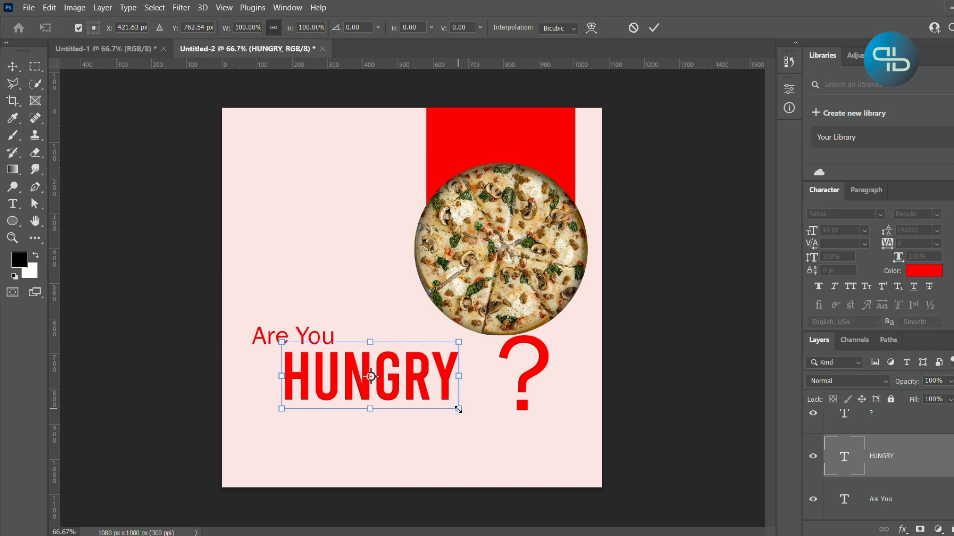
{"action": "left_click_drag", "start_coordinate": [458, 409], "coordinate": [484, 407]}
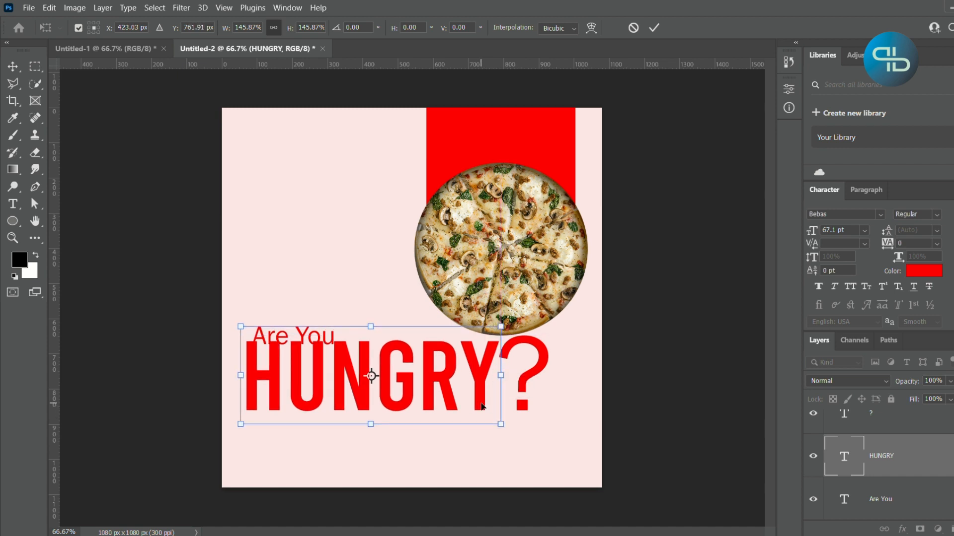
{"action": "key", "text": "Return"}
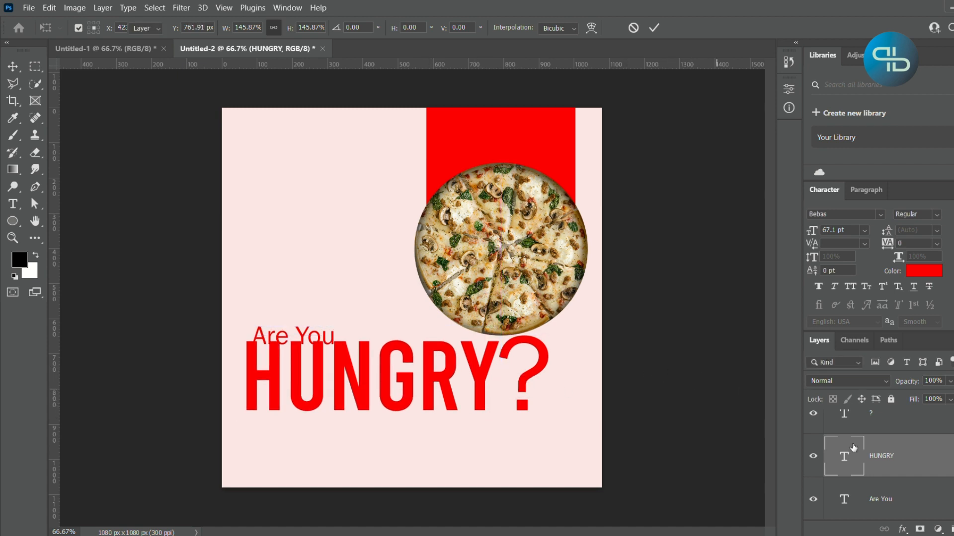
- Move the pizza image, Ellipse 1 and Rectangle 2 layers up together by about 60 px
{"action": "scroll", "coordinate": [852, 450], "scroll_direction": "down", "scroll_amount": 2}
{"action": "left_click", "coordinate": [919, 472]}
{"action": "scroll", "coordinate": [916, 470], "scroll_direction": "down", "scroll_amount": 2}
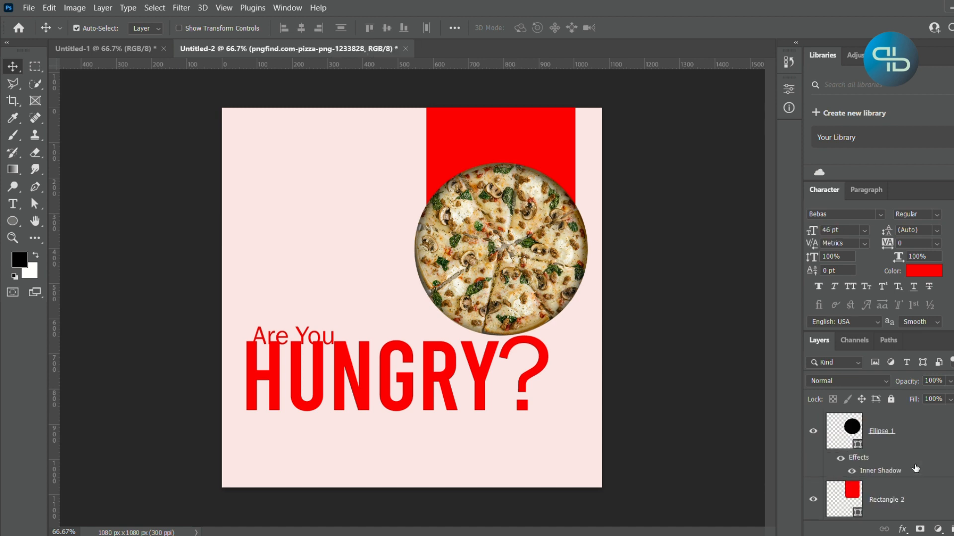
{"action": "left_click", "coordinate": [908, 498], "text": "shift"}
{"action": "scroll", "coordinate": [909, 498], "scroll_direction": "up", "scroll_amount": 1}
{"action": "key", "text": "shift+Up"}
{"action": "key", "text": "shift+Up"}
{"action": "key", "text": "shift+Up"}
{"action": "key", "text": "shift+Up"}
{"action": "key", "text": "shift+Up"}
{"action": "key", "text": "shift+Up"}
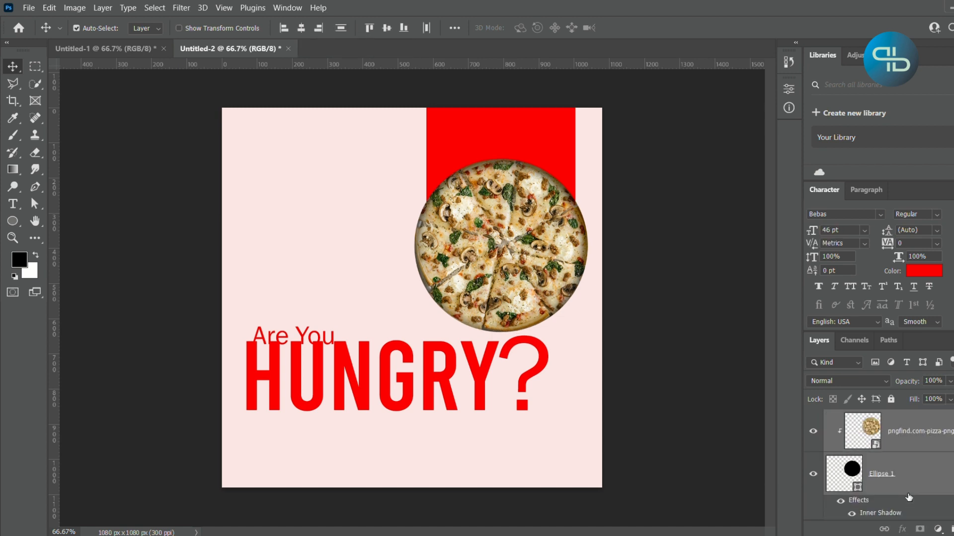
{"action": "scroll", "coordinate": [909, 496], "scroll_direction": "up", "scroll_amount": 3}
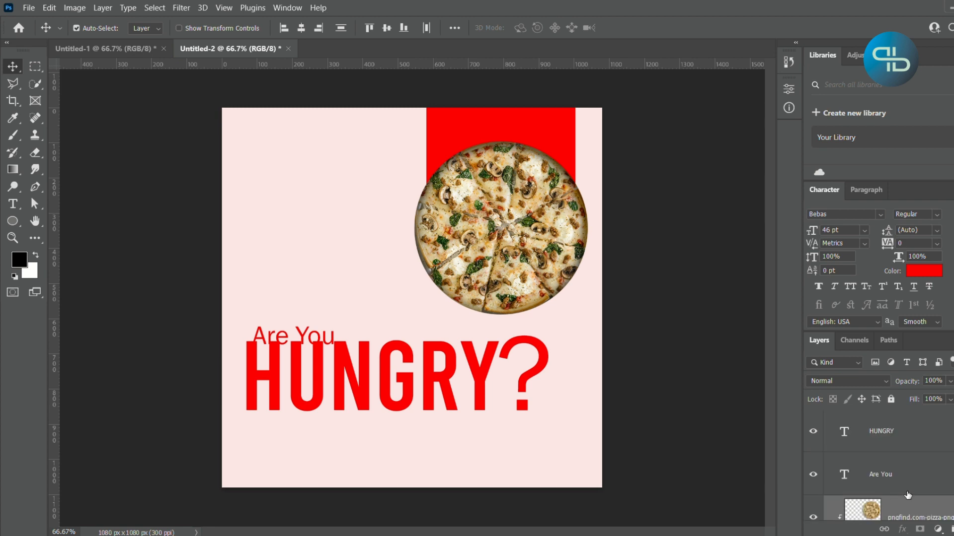
- Move the question mark away from "HUNGRY" and scale it up to about 114.66%
{"action": "left_click", "coordinate": [894, 449]}
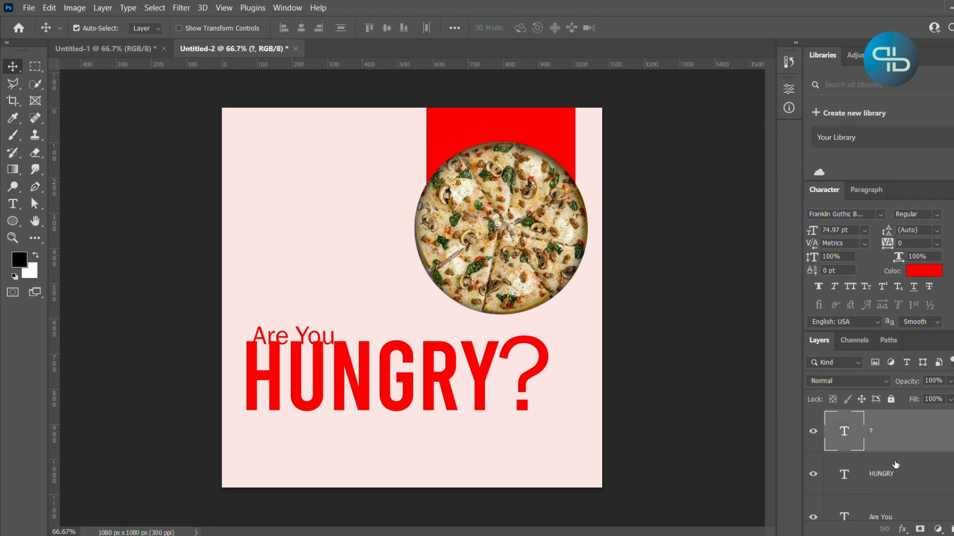
{"action": "mouse_move", "coordinate": [545, 370]}
{"action": "left_mouse_down"}
{"action": "mouse_move", "coordinate": [560, 375]}
{"action": "mouse_move", "coordinate": [551, 381]}
{"action": "mouse_move", "coordinate": [552, 374]}
{"action": "left_mouse_up"}
{"action": "key", "text": "ctrl+t"}
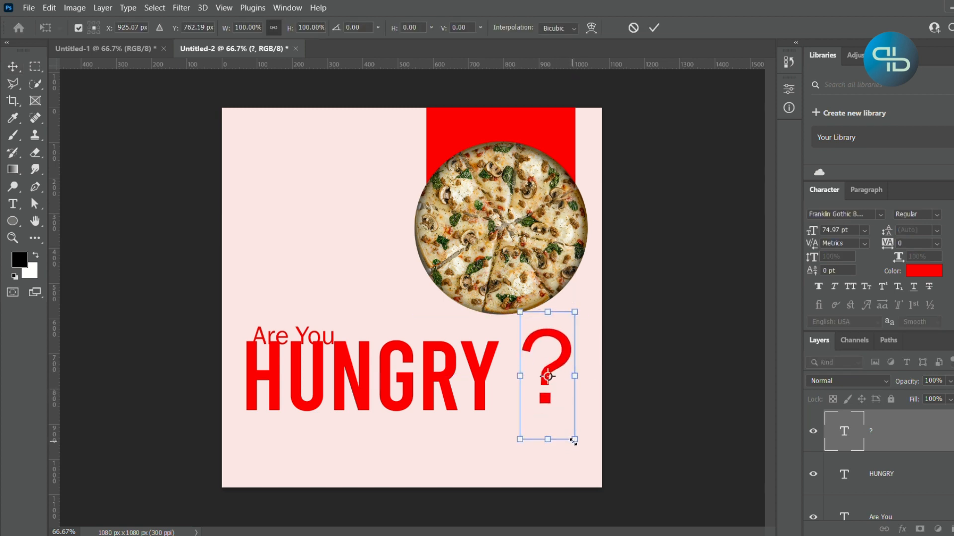
{"action": "left_click_drag", "start_coordinate": [576, 443], "coordinate": [579, 449]}
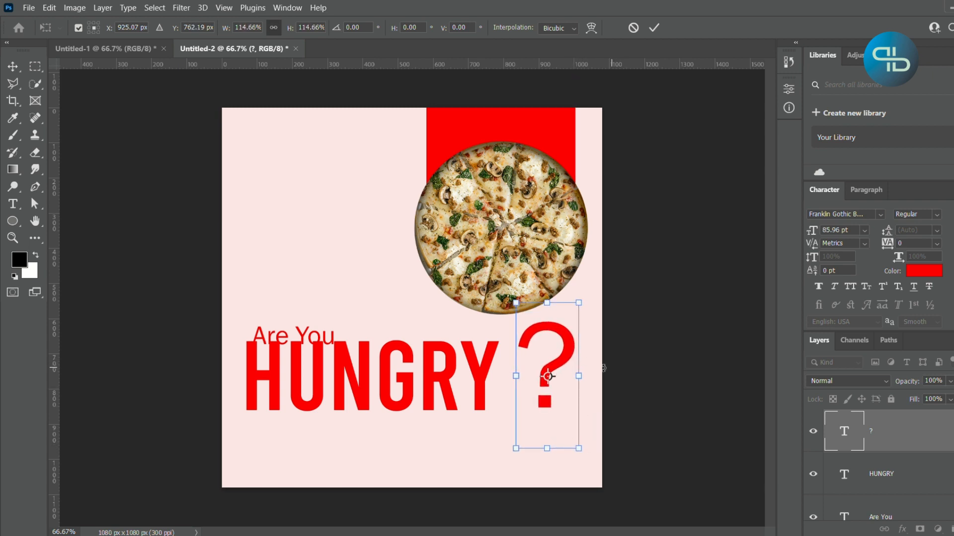
{"action": "key", "text": "Return"}
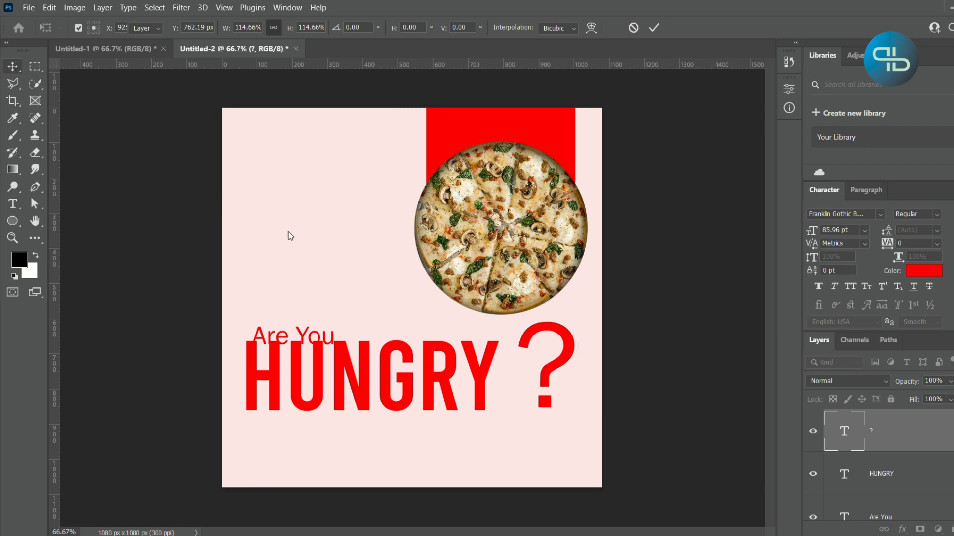
- Place the question mark close against "HUNGRY" and move "Are You" up so it clears the word and aligns with its left edge
{"action": "left_click_drag", "start_coordinate": [537, 370], "coordinate": [539, 377]}
{"action": "left_click", "coordinate": [647, 384]}
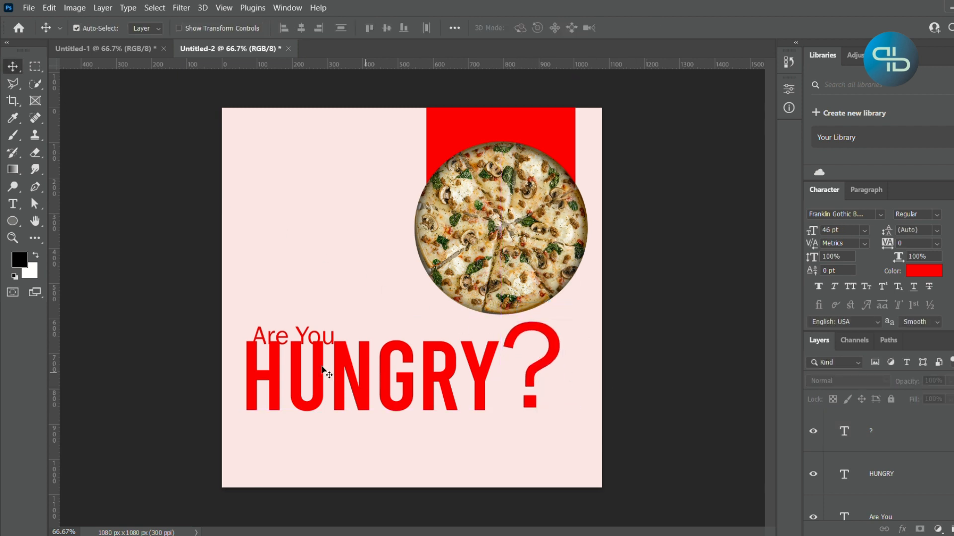
{"action": "left_click_drag", "start_coordinate": [259, 336], "coordinate": [257, 327]}
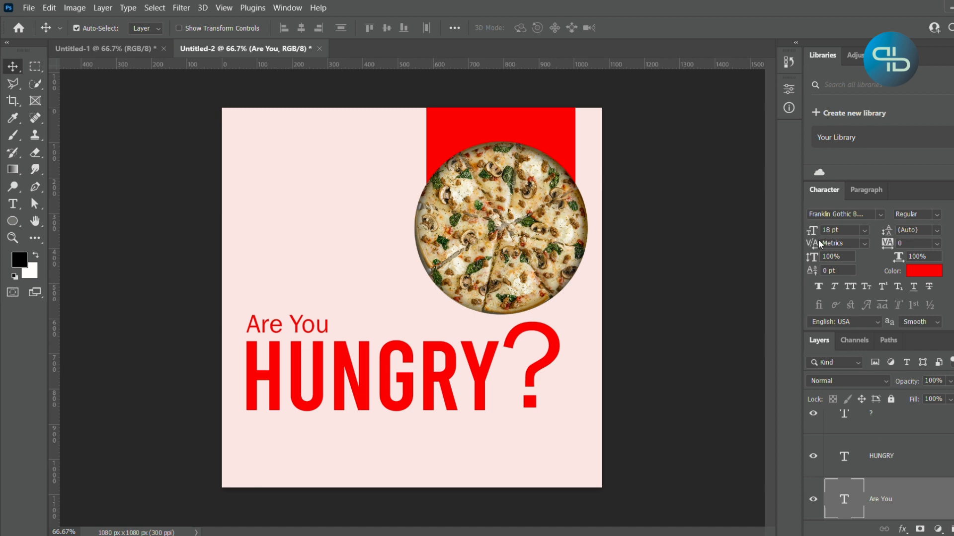
- Set the "Are You" font size to 22 pt and realign the text with the left edge of "HUNGRY"
{"action": "left_click_drag", "start_coordinate": [813, 235], "coordinate": [816, 233]}
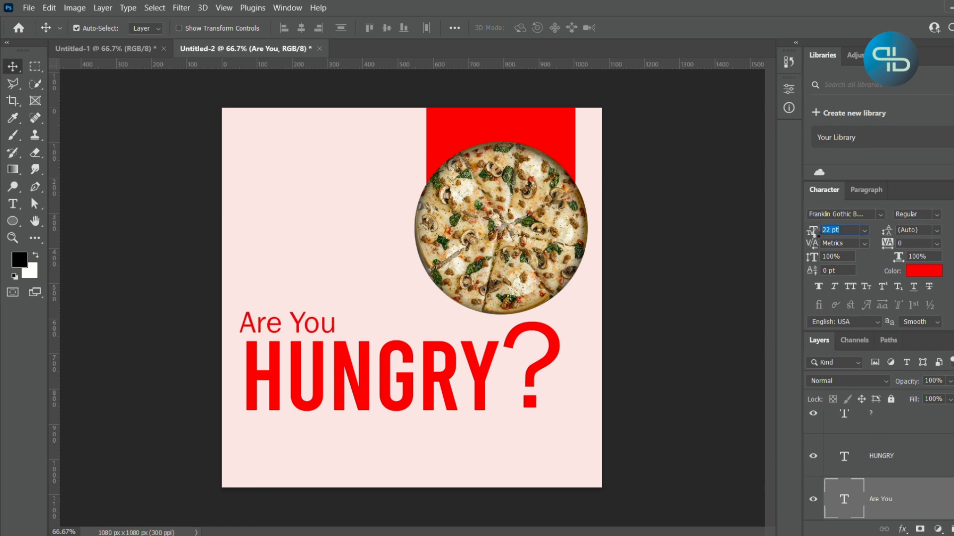
{"action": "left_click_drag", "start_coordinate": [337, 321], "coordinate": [350, 332]}
{"action": "left_click", "coordinate": [639, 410]}
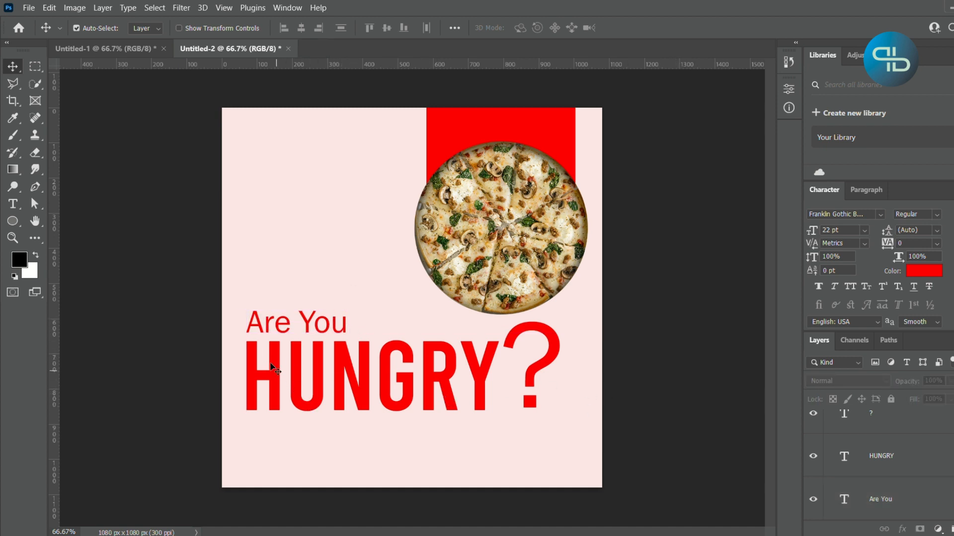
- Add the text line "Call-Order-Enjoy" at the lower edge of "HUNGRY", with each word capitalised
{"action": "left_click", "coordinate": [13, 204]}
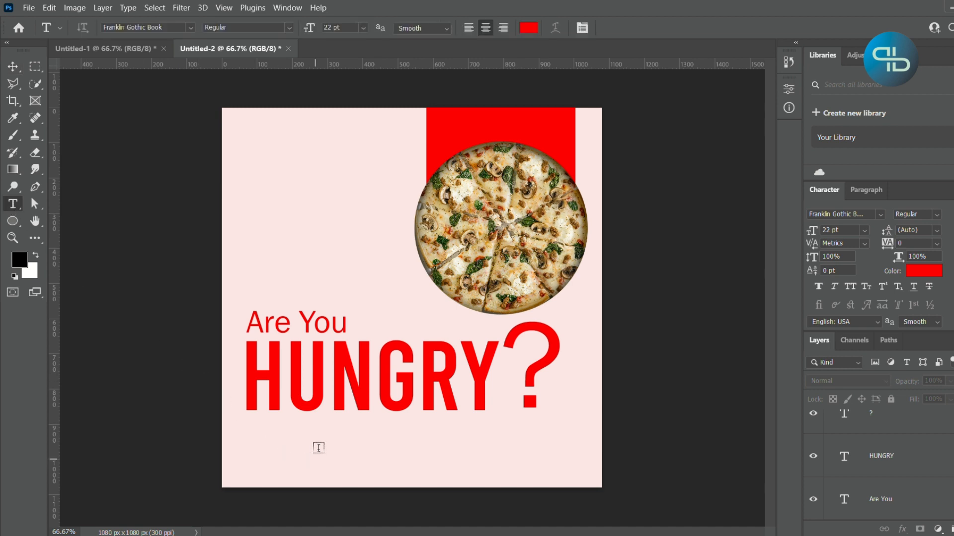
{"action": "left_click", "coordinate": [330, 430]}
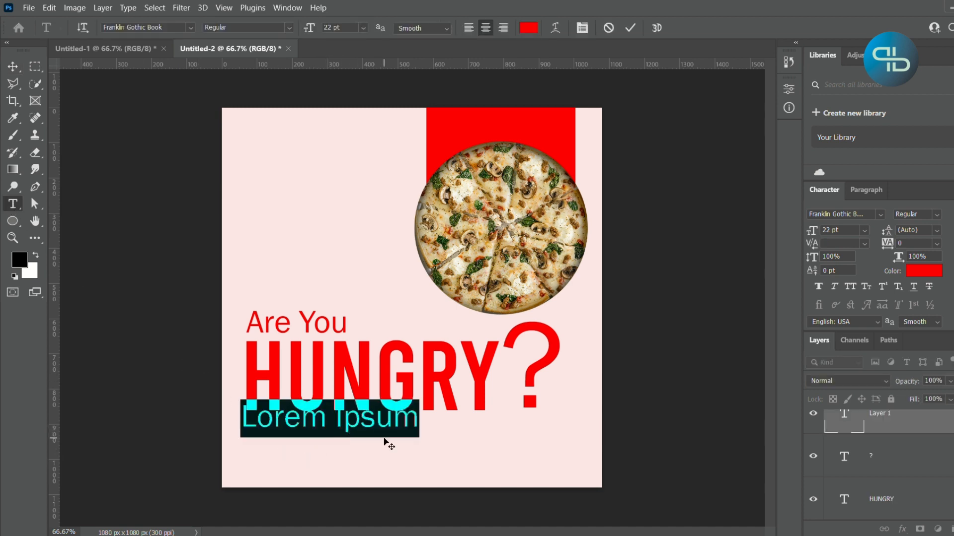
{"action": "type", "text": "C"}
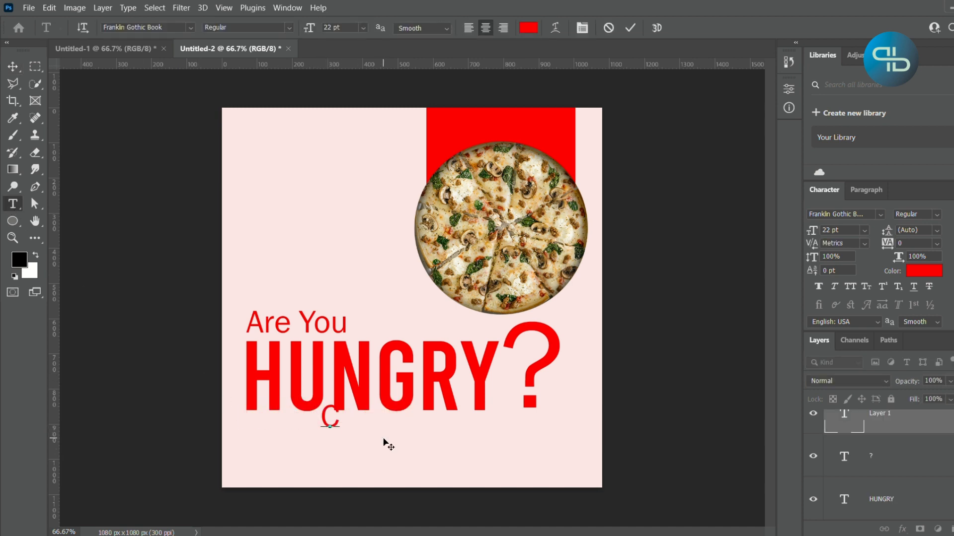
{"action": "type", "text": "all"}
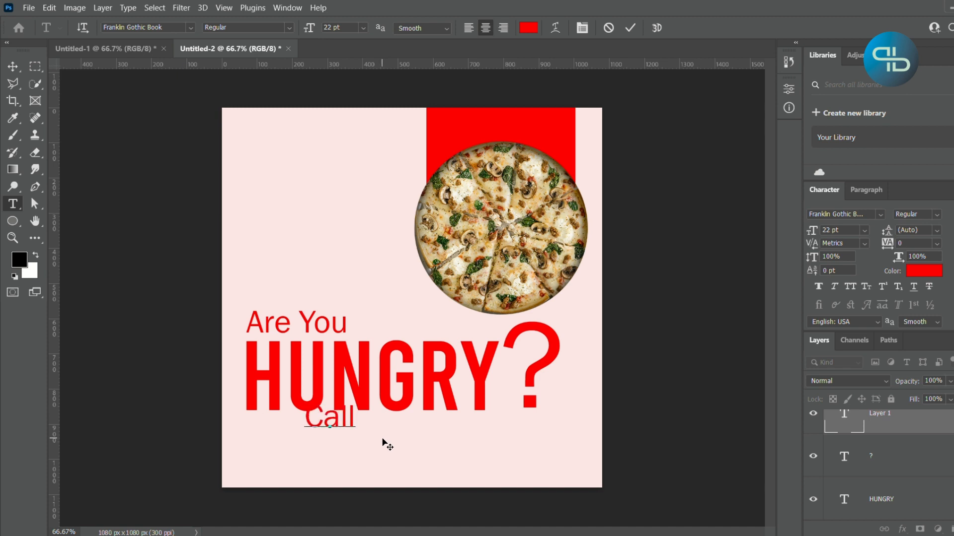
{"action": "type", "text": "-orde"}
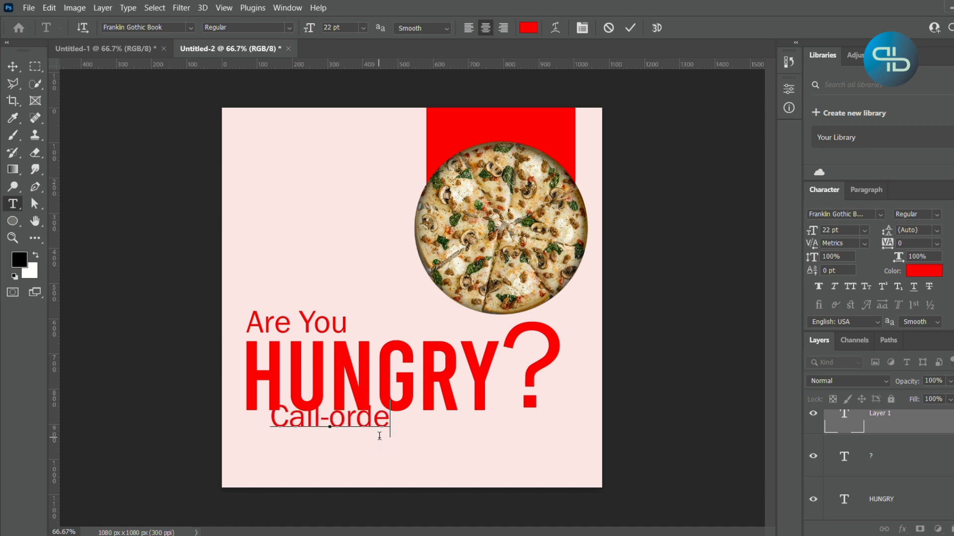
{"action": "type", "text": "r-"}
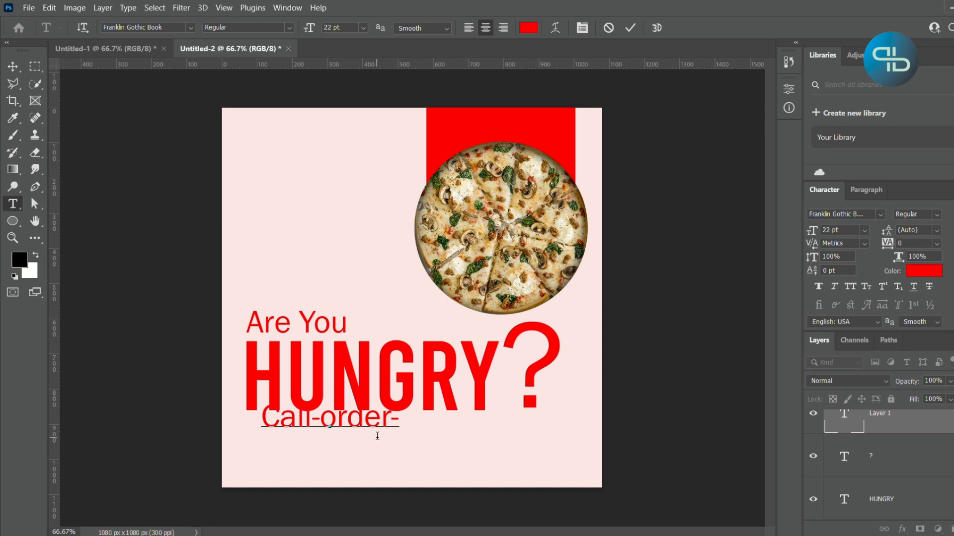
{"action": "type", "text": "Enjoy"}
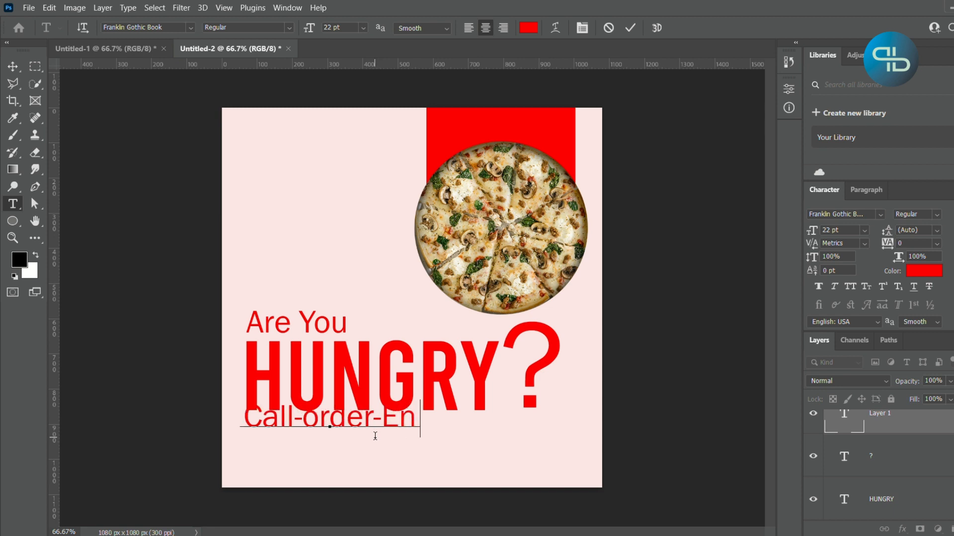
{"action": "key", "text": "Left"}
{"action": "key", "text": "Left"}
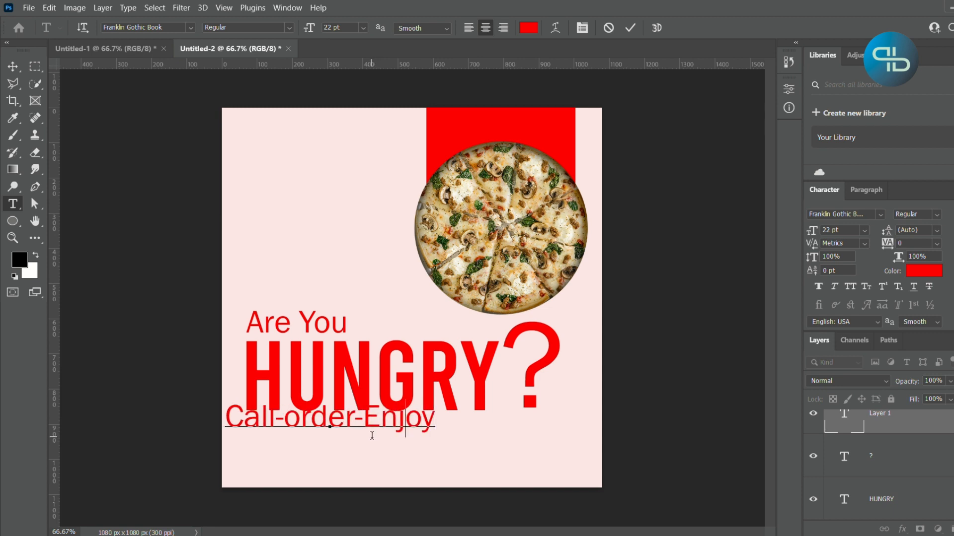
{"action": "key", "text": "Left"}
{"action": "key", "text": "Left"}
{"action": "key", "text": "Left"}
{"action": "key", "text": "Left"}
{"action": "key", "text": "Left"}
{"action": "key", "text": "BackSpace"}
{"action": "type", "text": "O"}
{"action": "key", "text": "ctrl+Return"}
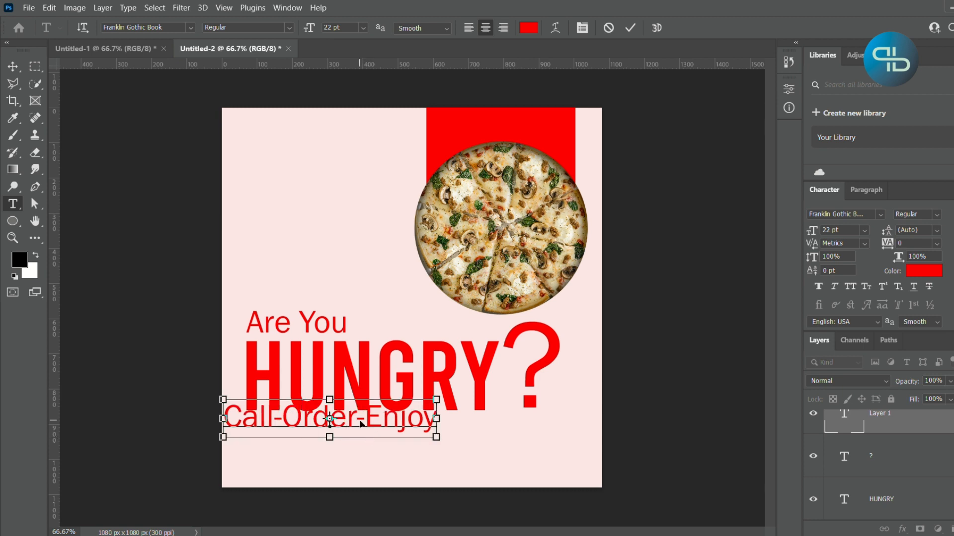
- Colour the "Call-Order-" part of the tagline black (000000), leaving "Enjoy" red
{"action": "left_click", "coordinate": [358, 420]}
{"action": "left_click_drag", "start_coordinate": [369, 422], "coordinate": [208, 427]}
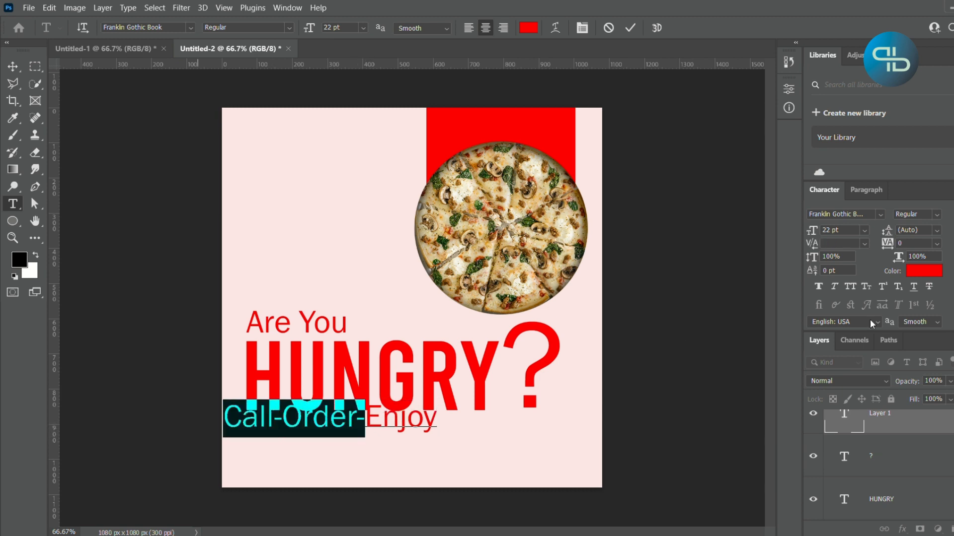
{"action": "left_click", "coordinate": [930, 271]}
{"action": "left_click_drag", "start_coordinate": [713, 295], "coordinate": [787, 302]}
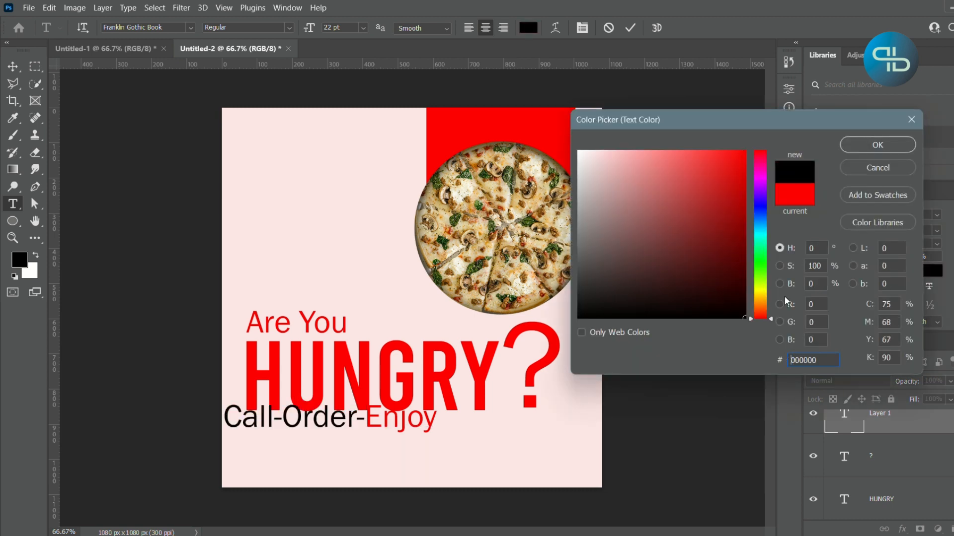
{"action": "left_click", "coordinate": [877, 145]}
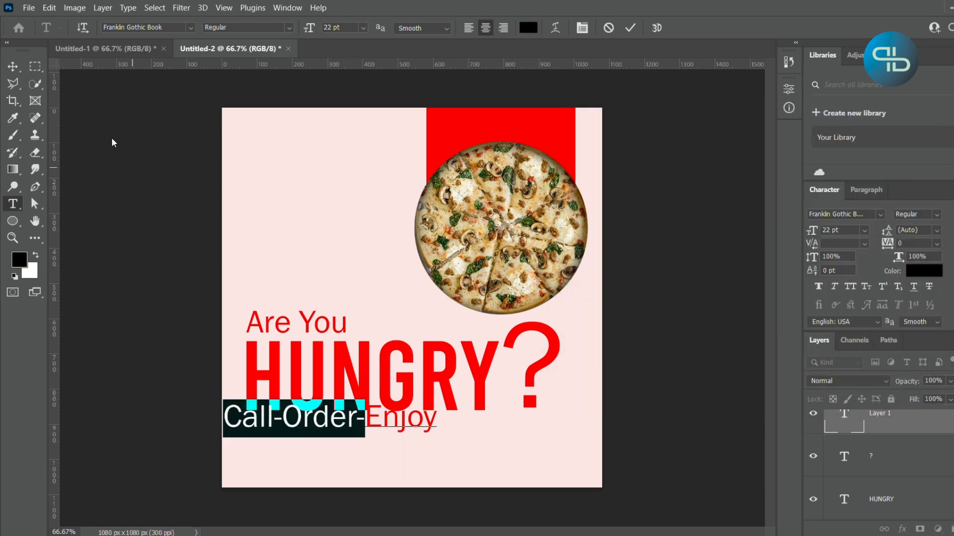
{"action": "left_click", "coordinate": [12, 66]}
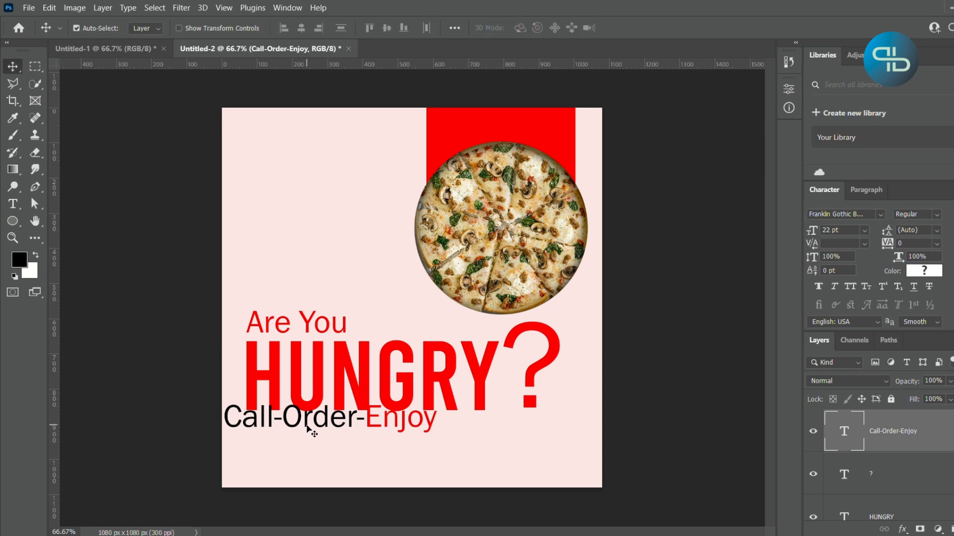
- Move the "Call-Order-Enjoy" text down below "HUNGRY" and centre it horizontally on the canvas
{"action": "key", "text": "ctrl+a"}
{"action": "left_click_drag", "start_coordinate": [308, 428], "coordinate": [375, 441]}
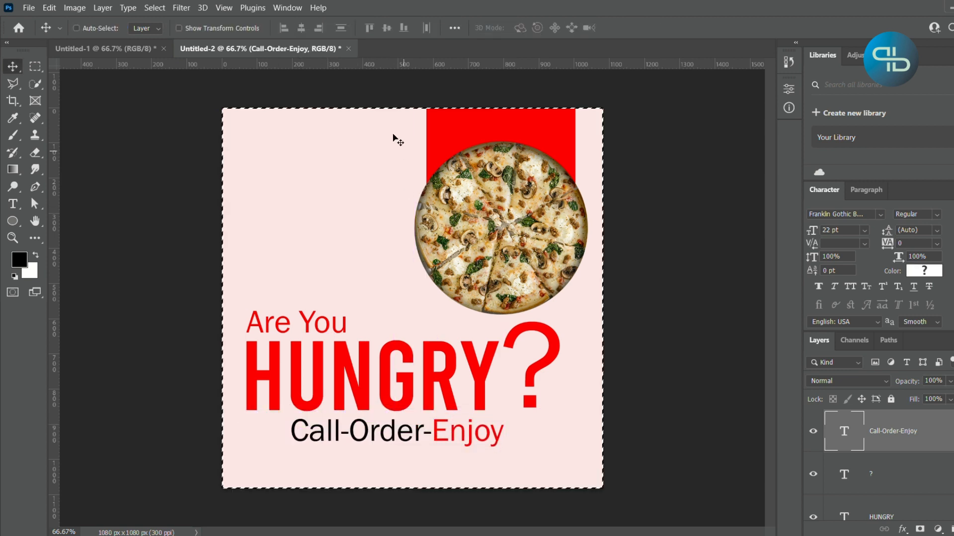
{"action": "left_click", "coordinate": [301, 28]}
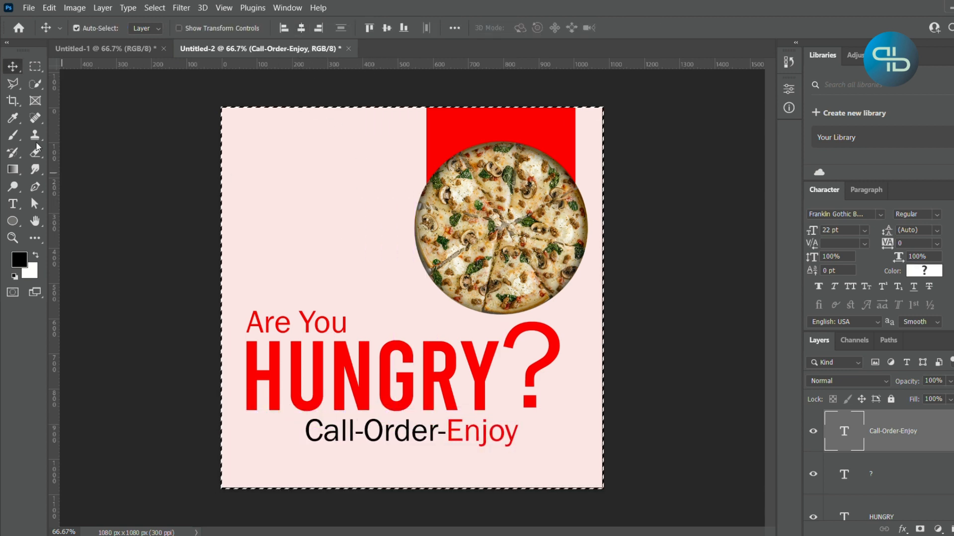
{"action": "key", "text": "ctrl+d"}
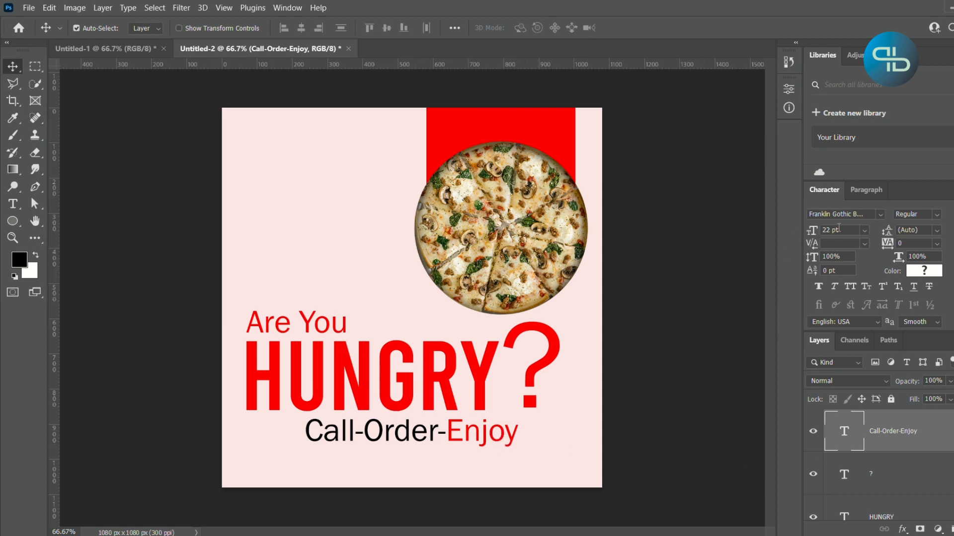
- Reduce the "Call-Order-Enjoy" font size to 8 pt
{"action": "left_click", "coordinate": [811, 235]}
{"action": "left_click_drag", "start_coordinate": [760, 237], "coordinate": [758, 235]}
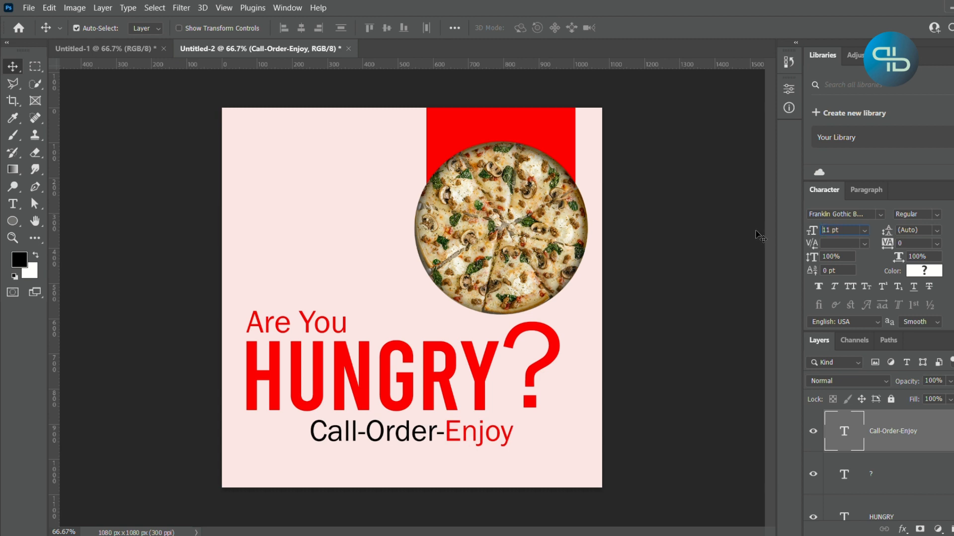
{"action": "key", "text": "Down"}
{"action": "key", "text": "Down"}
{"action": "key", "text": "Down"}
{"action": "left_click", "coordinate": [498, 436]}
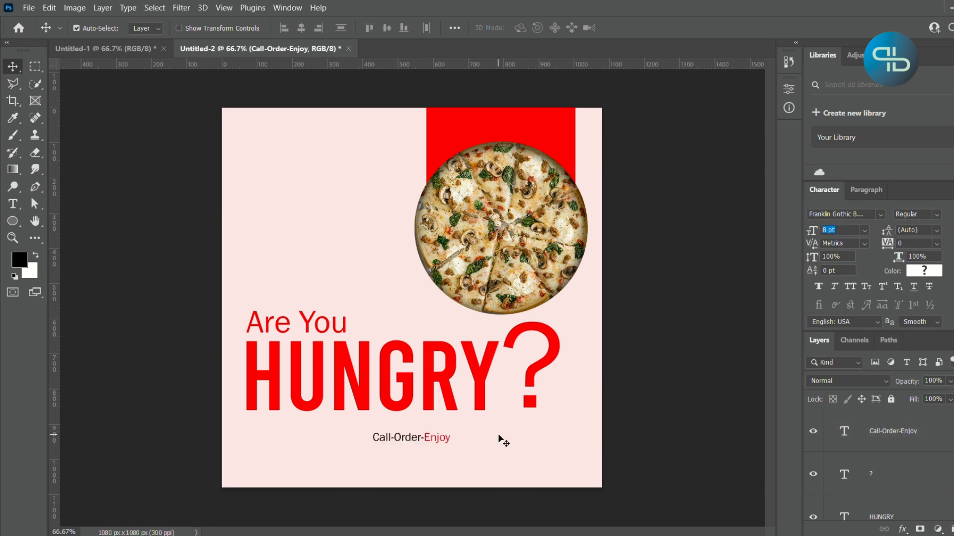
{"action": "left_click", "coordinate": [499, 436]}
{"action": "scroll", "coordinate": [896, 462], "scroll_direction": "up", "scroll_amount": 5}
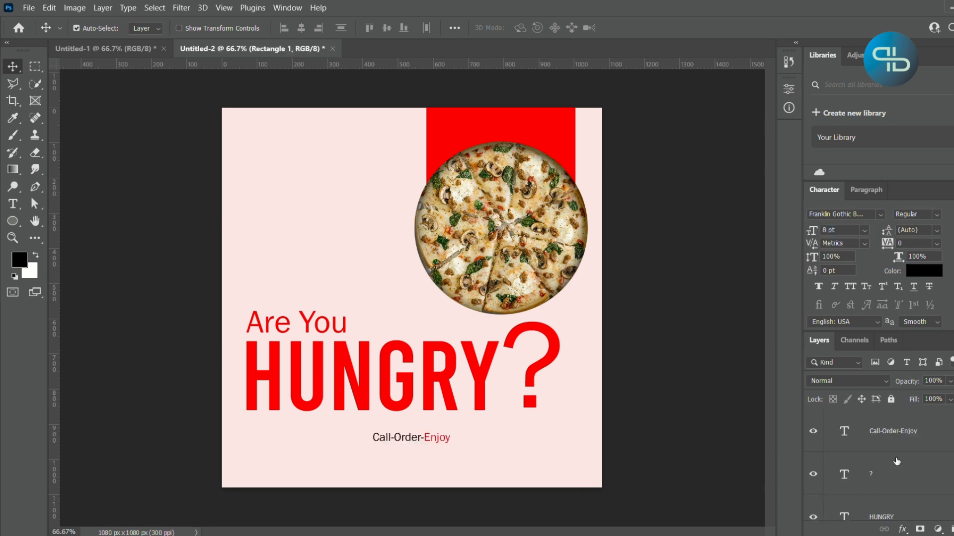
- Set the font size of the "Call-Order-Enjoy" text to 11 pt
{"action": "left_click", "coordinate": [897, 446]}
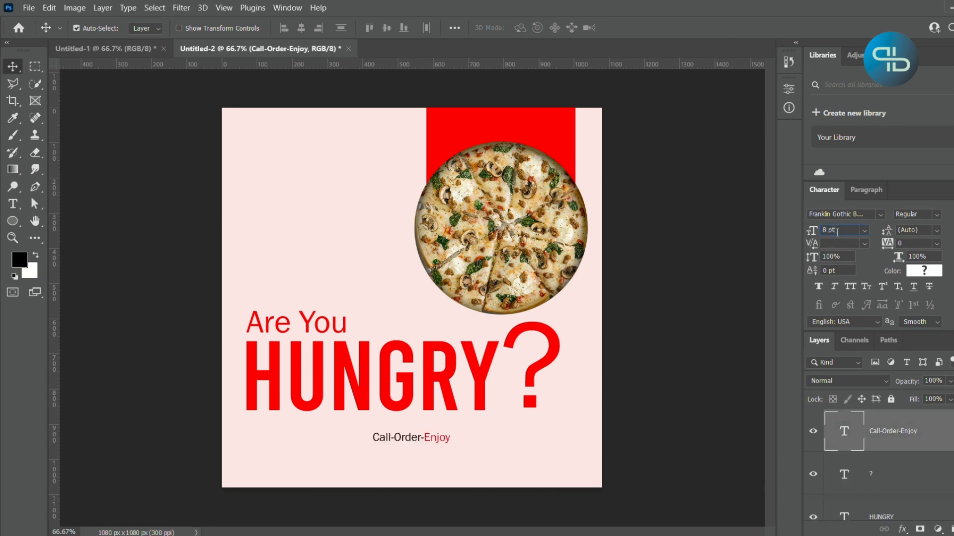
{"action": "type", "text": "11"}
{"action": "left_click", "coordinate": [716, 414]}
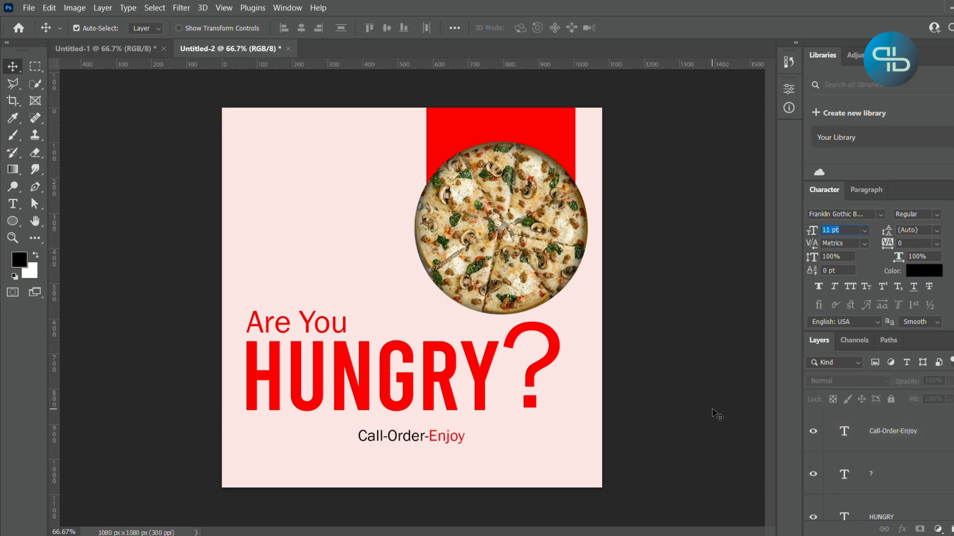
- Move the "Call-Order-Enjoy" text up until it sits close beneath "HUNGRY"
{"action": "left_click", "coordinate": [433, 441]}
{"action": "key", "text": "Up"}
{"action": "key", "text": "Up"}
{"action": "key", "text": "Up"}
{"action": "key", "text": "Up"}
{"action": "key", "text": "Up"}
{"action": "key", "text": "Up"}
{"action": "key", "text": "Up"}
{"action": "key", "text": "Up"}
{"action": "key", "text": "Up"}
{"action": "key", "text": "Up"}
{"action": "key", "text": "Up"}
{"action": "key", "text": "Up"}
{"action": "key", "text": "Up"}
{"action": "key", "text": "Up"}
{"action": "key", "text": "Up"}
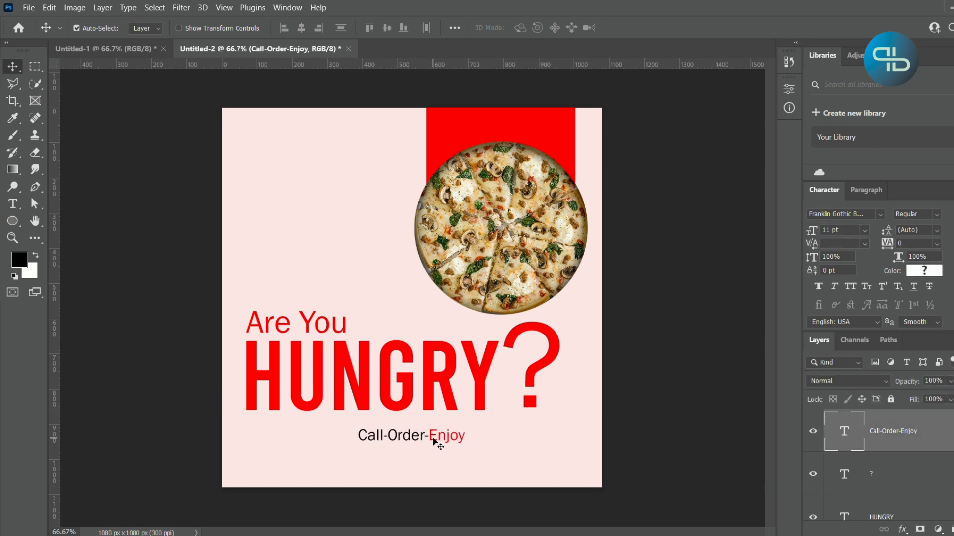
{"action": "key", "text": "Up"}
{"action": "key", "text": "Up"}
{"action": "key", "text": "Up"}
{"action": "key", "text": "Up"}
{"action": "key", "text": "Up"}
{"action": "key", "text": "Up"}
{"action": "key", "text": "Up"}
{"action": "key", "text": "Up"}
{"action": "key", "text": "Up"}
{"action": "key", "text": "Up"}
{"action": "key", "text": "Up"}
{"action": "key", "text": "Up"}
{"action": "key", "text": "Up"}
{"action": "key", "text": "Up"}
{"action": "key", "text": "Up"}
{"action": "key", "text": "Up"}
{"action": "key", "text": "Up"}
{"action": "key", "text": "Up"}
{"action": "key", "text": "Up"}
{"action": "key", "text": "Up"}
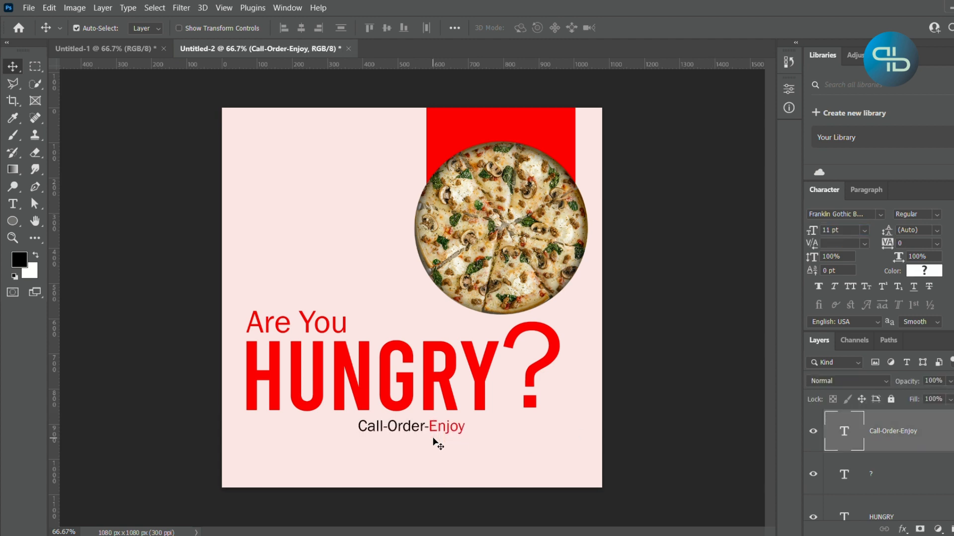
{"action": "key", "text": "Down"}
{"action": "key", "text": "Down"}
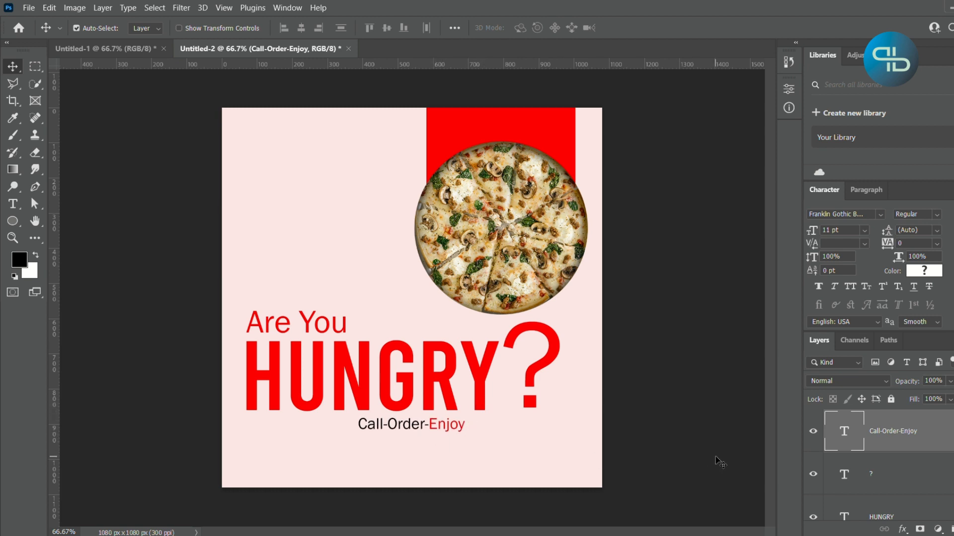
{"action": "left_click", "coordinate": [130, 321]}
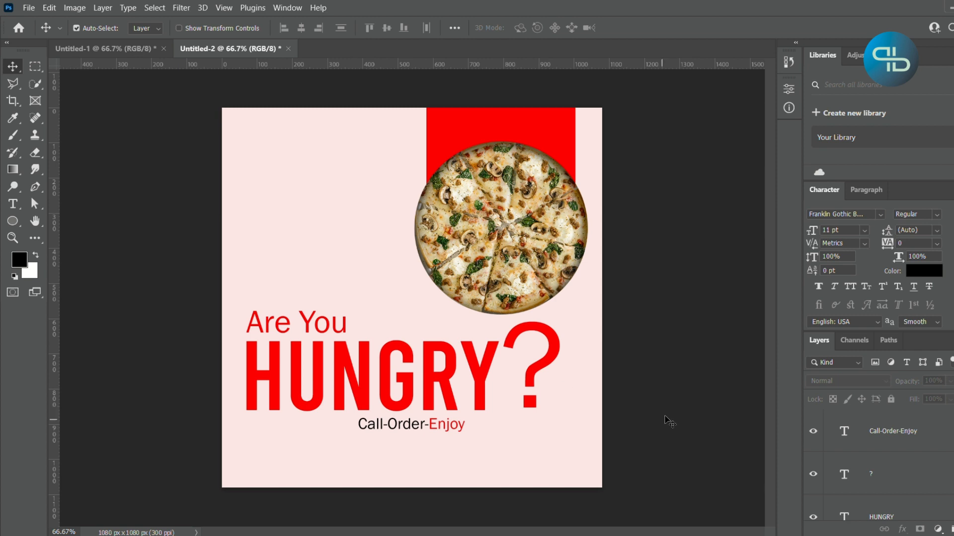
- Change the font of the whole "Call-Order-Enjoy" text to Open Sans
{"action": "left_click", "coordinate": [453, 423]}
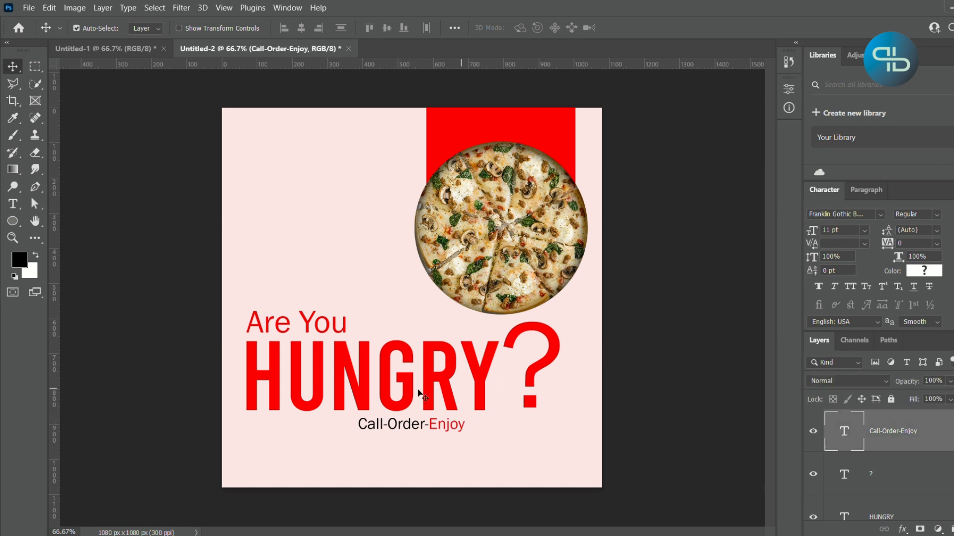
{"action": "double_click", "coordinate": [411, 427]}
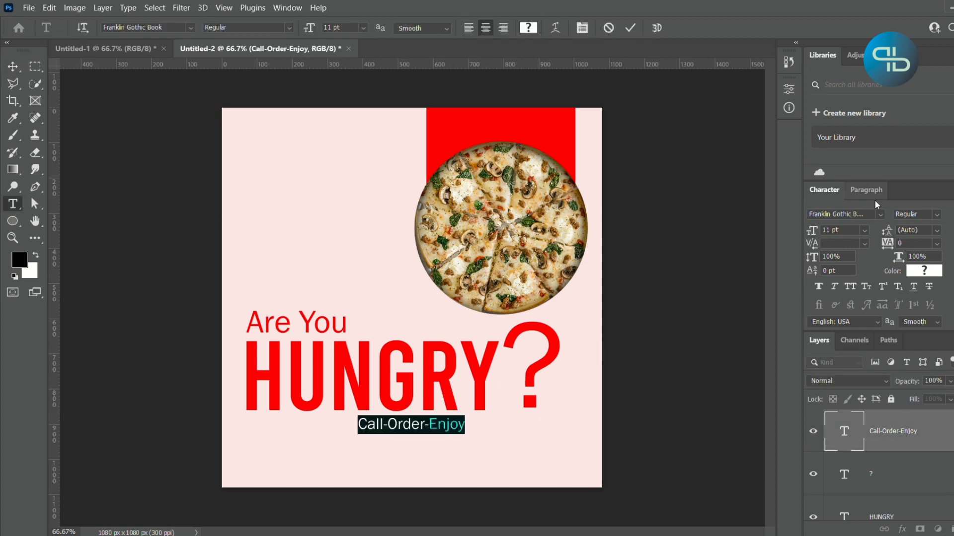
{"action": "left_click", "coordinate": [883, 215]}
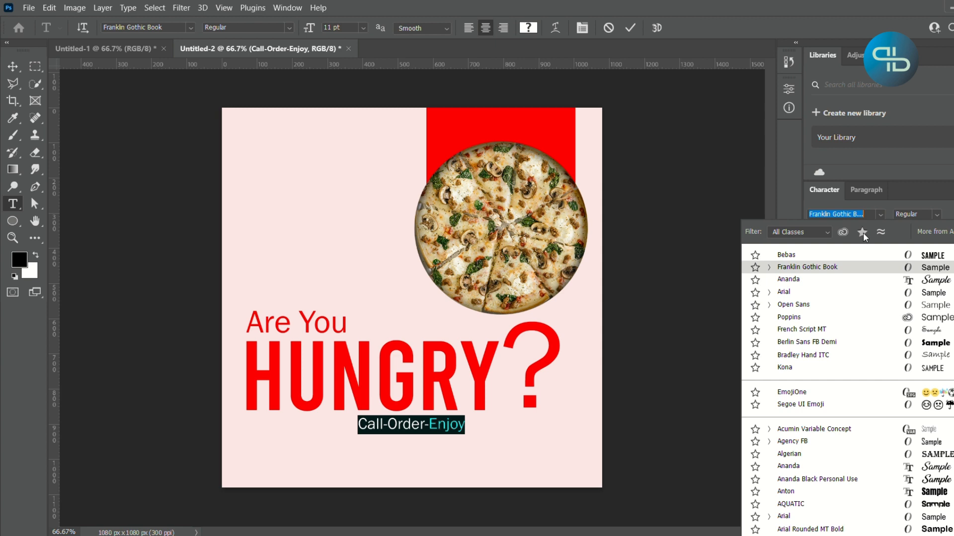
{"action": "left_click", "coordinate": [792, 308]}
{"action": "key", "text": "ctrl+Return"}
{"action": "key", "text": "v"}
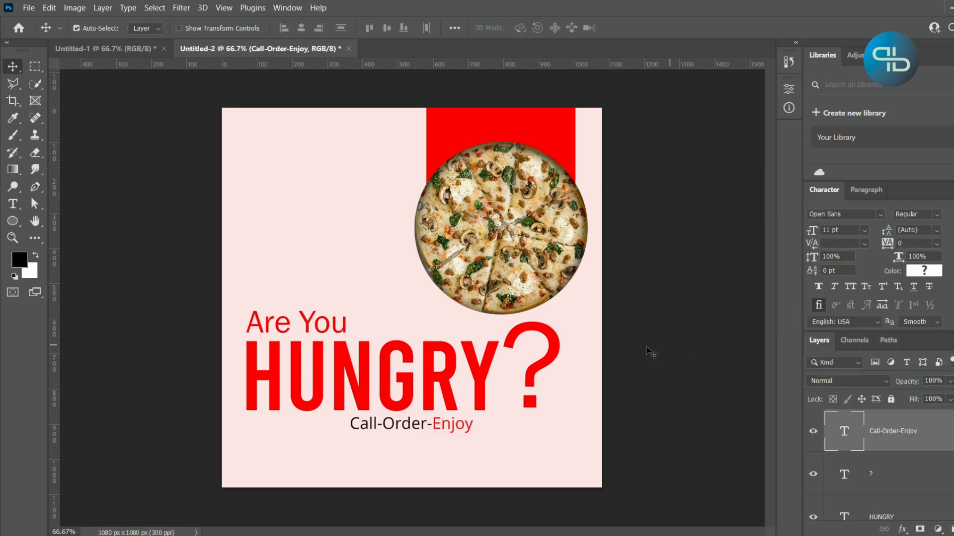
- Change the font of the "Are You" text to Open Sans
{"action": "double_click", "coordinate": [316, 329]}
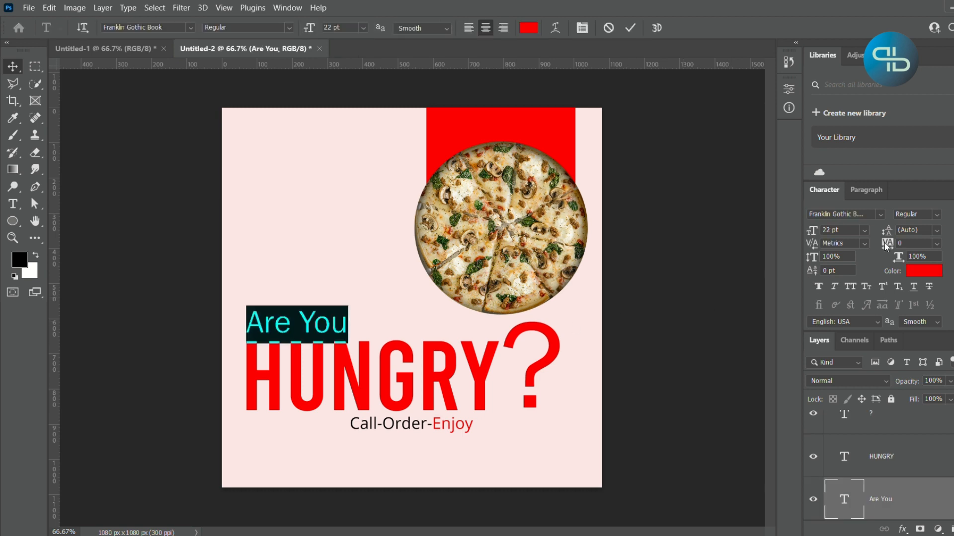
{"action": "left_click", "coordinate": [880, 214]}
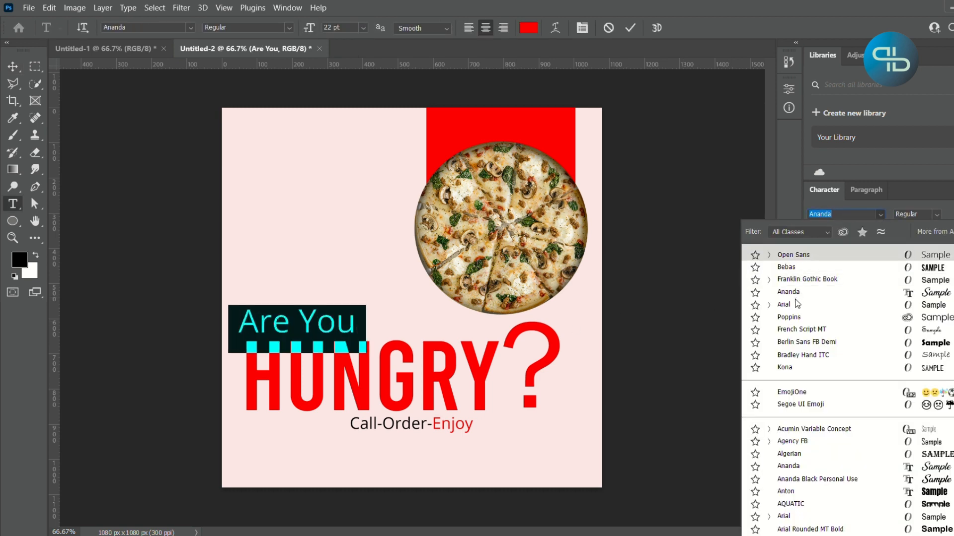
{"action": "left_click", "coordinate": [801, 258]}
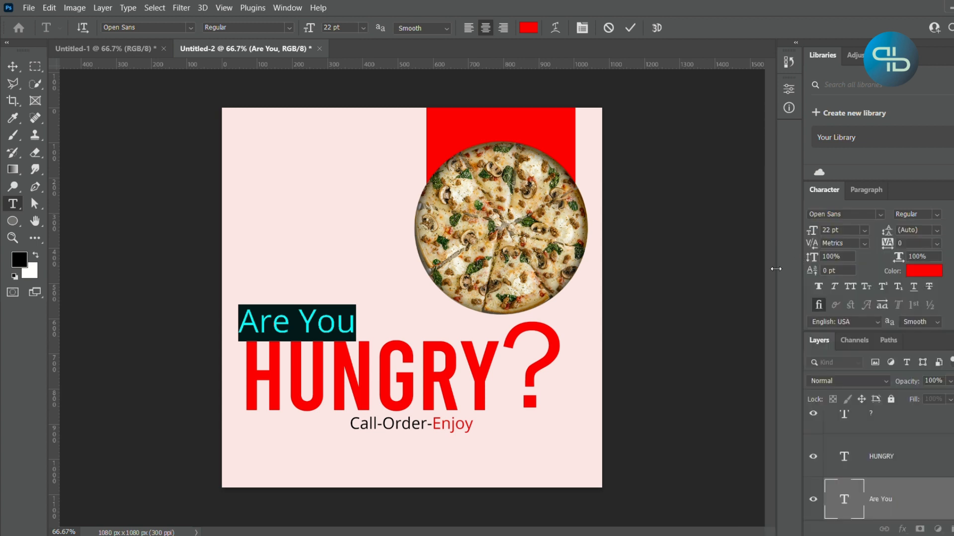
{"action": "left_click", "coordinate": [689, 340]}
{"action": "key", "text": "v"}
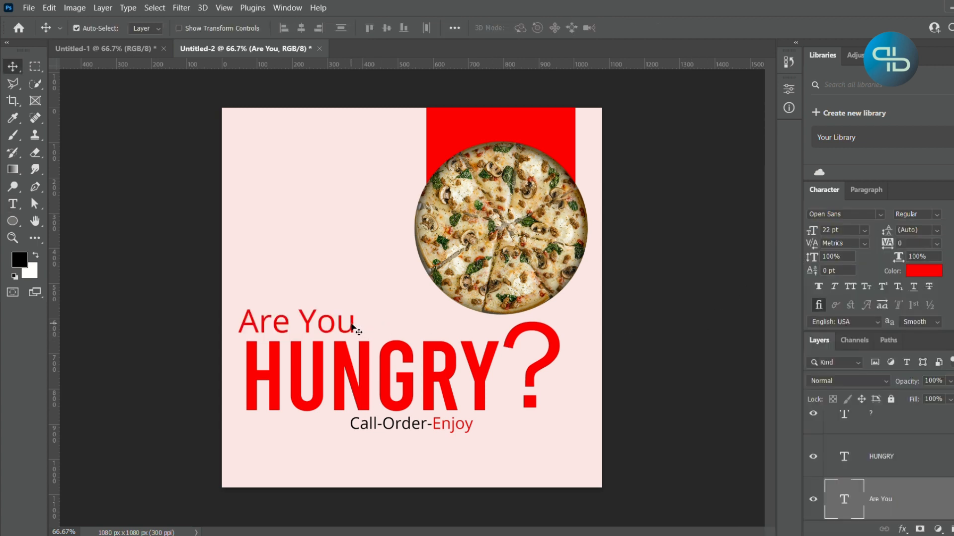
- Move the "Are You" text slightly right so it lines up with the left edge of "HUNGRY"
{"action": "left_click_drag", "start_coordinate": [352, 328], "coordinate": [356, 329]}
{"action": "left_click", "coordinate": [645, 400]}
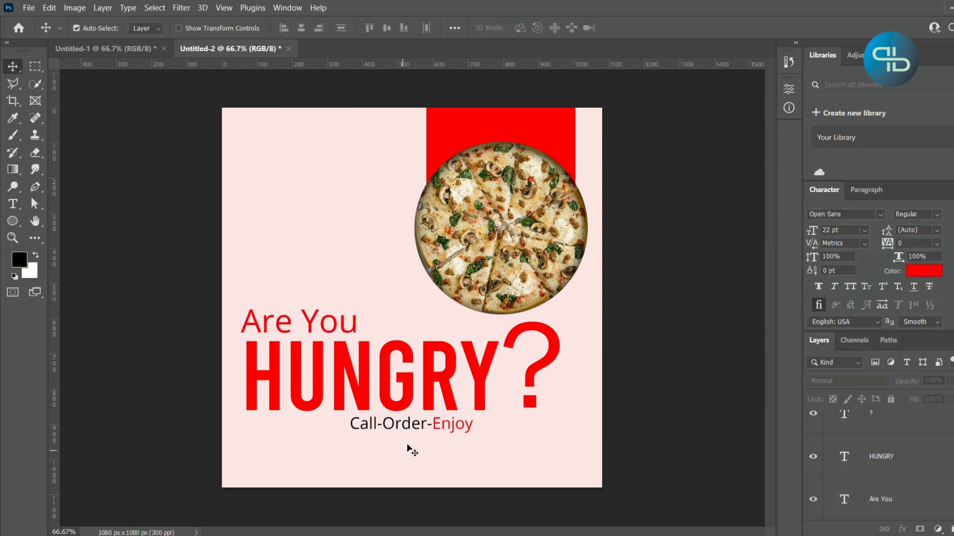
- Set the word "Enjoy" in the "Call-Order-Enjoy" tagline to the Bold font style
{"action": "left_click", "coordinate": [440, 428]}
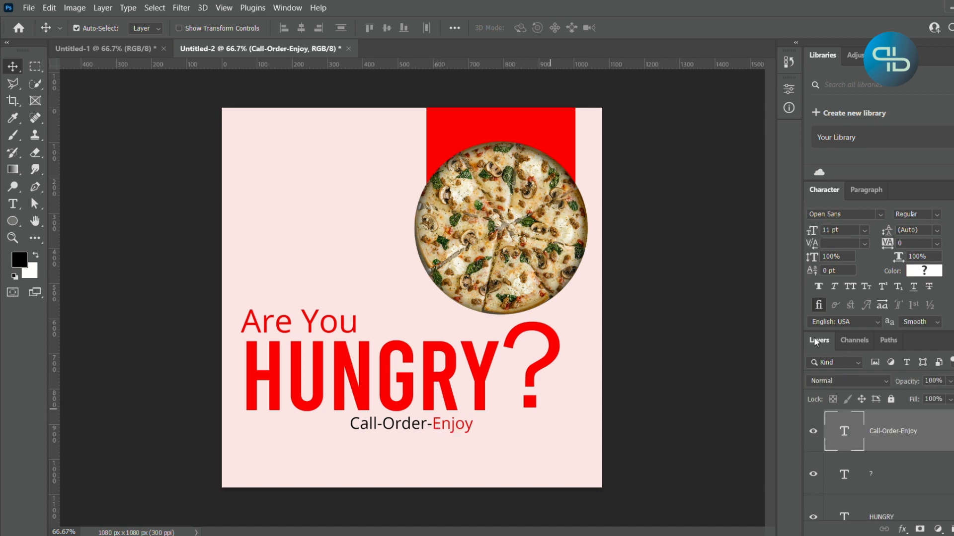
{"action": "double_click", "coordinate": [438, 426]}
{"action": "left_click", "coordinate": [433, 424]}
{"action": "left_click_drag", "start_coordinate": [434, 424], "coordinate": [516, 435]}
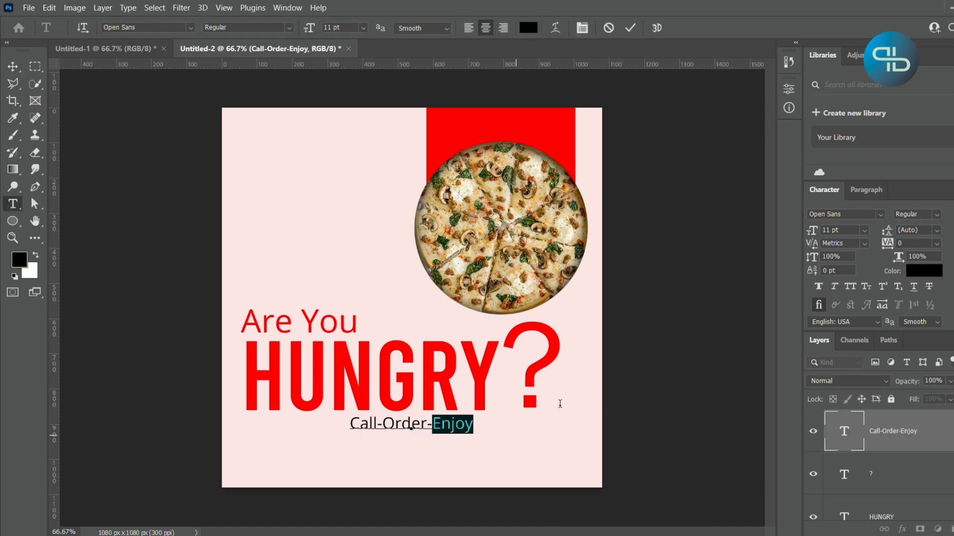
{"action": "left_click", "coordinate": [937, 214]}
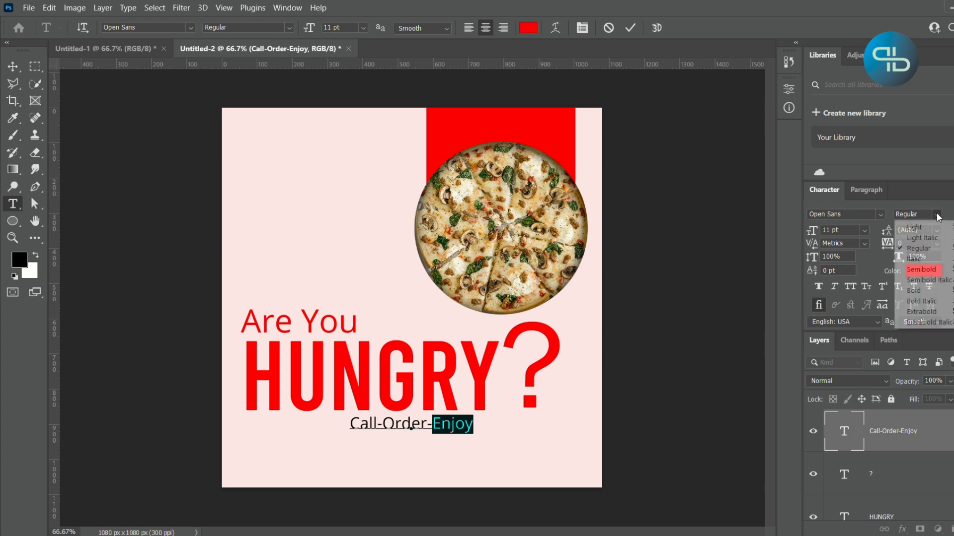
{"action": "left_click", "coordinate": [913, 293]}
{"action": "key", "text": "ctrl+Return"}
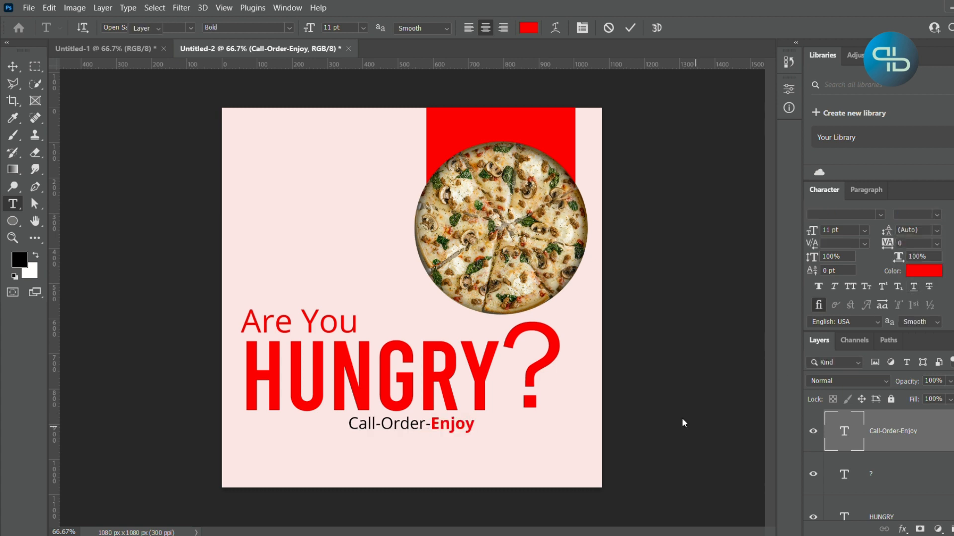
{"action": "double_click", "coordinate": [433, 428]}
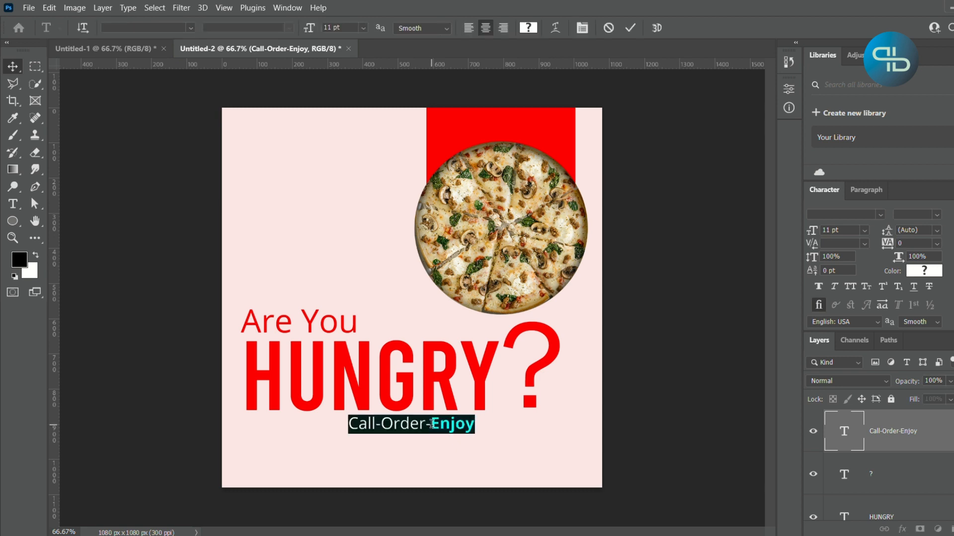
{"action": "left_click", "coordinate": [431, 424]}
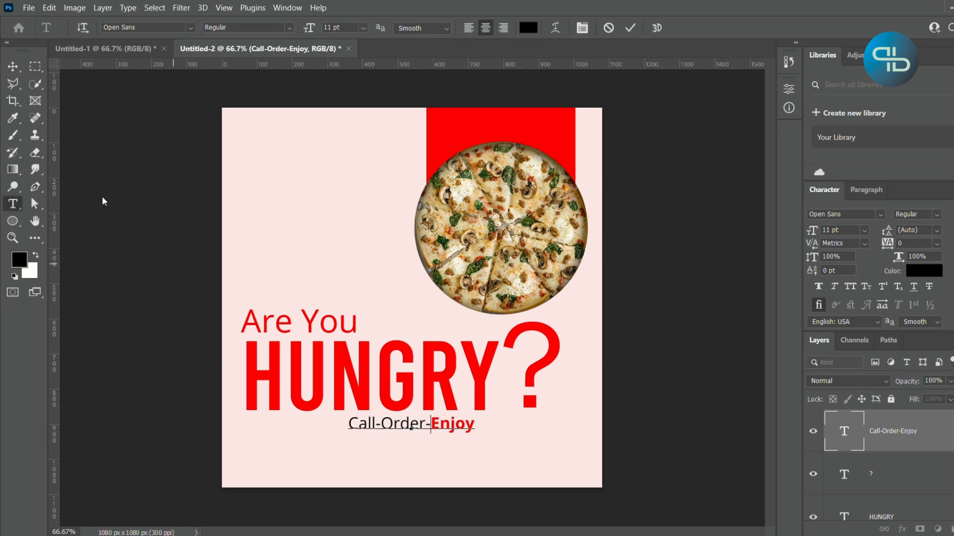
{"action": "left_click", "coordinate": [11, 64]}
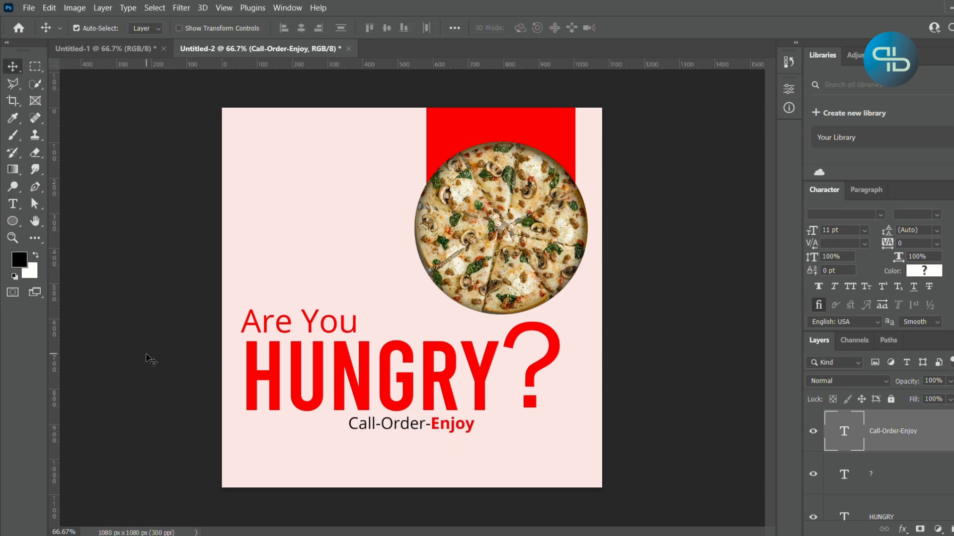
- Draw a rounded rectangle about 410 x 56 px with 20 px corner radius beneath the "Call-Order-Enjoy" tagline
{"action": "left_click", "coordinate": [14, 223]}
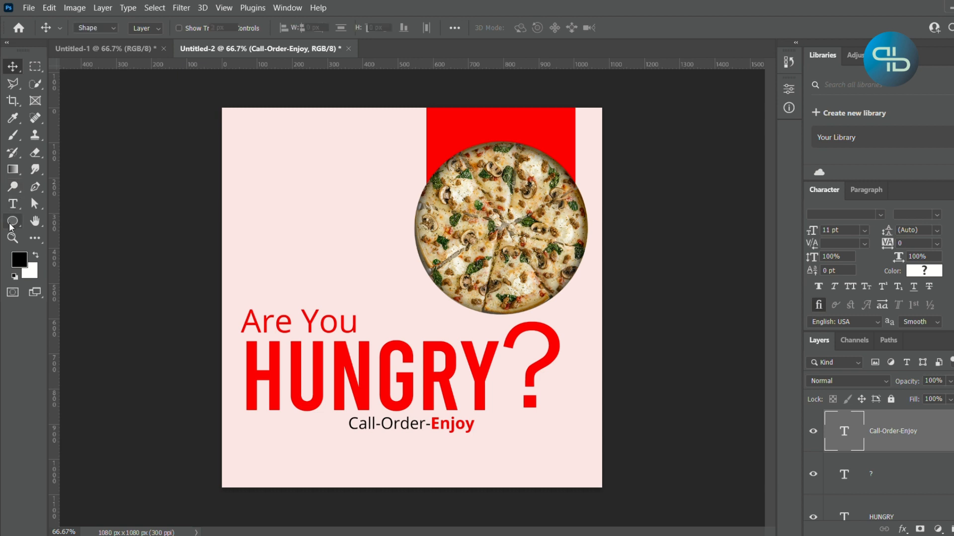
{"action": "left_click", "coordinate": [73, 221]}
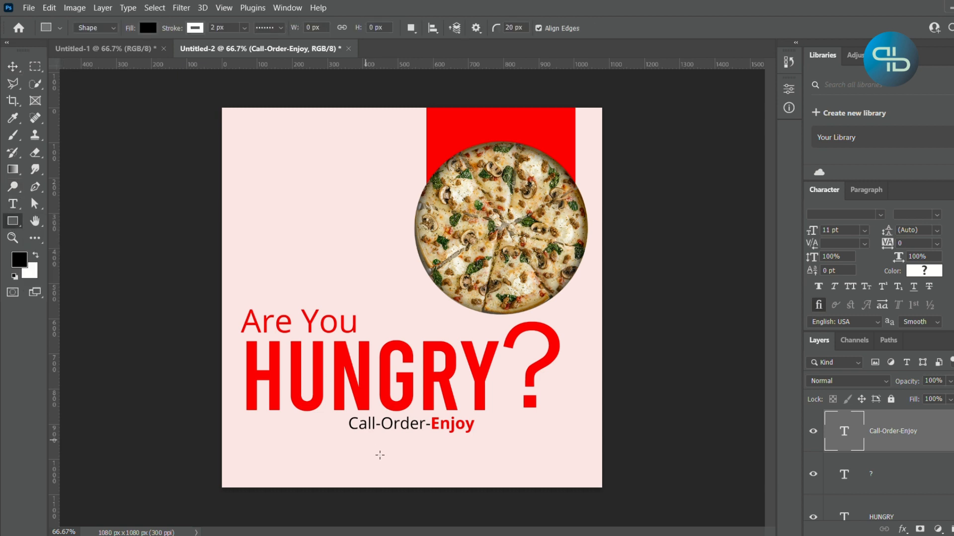
{"action": "left_click", "coordinate": [952, 530]}
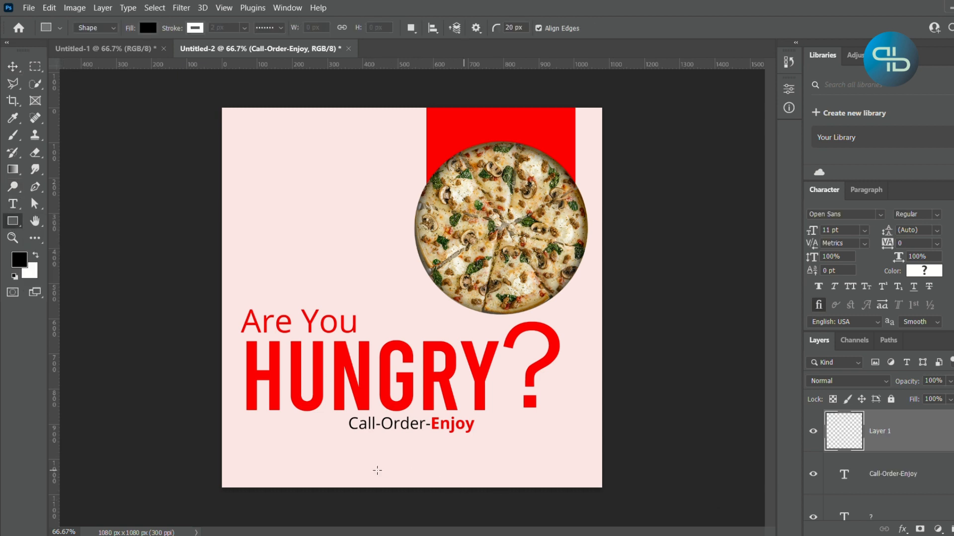
{"action": "left_click_drag", "start_coordinate": [341, 442], "coordinate": [485, 461]}
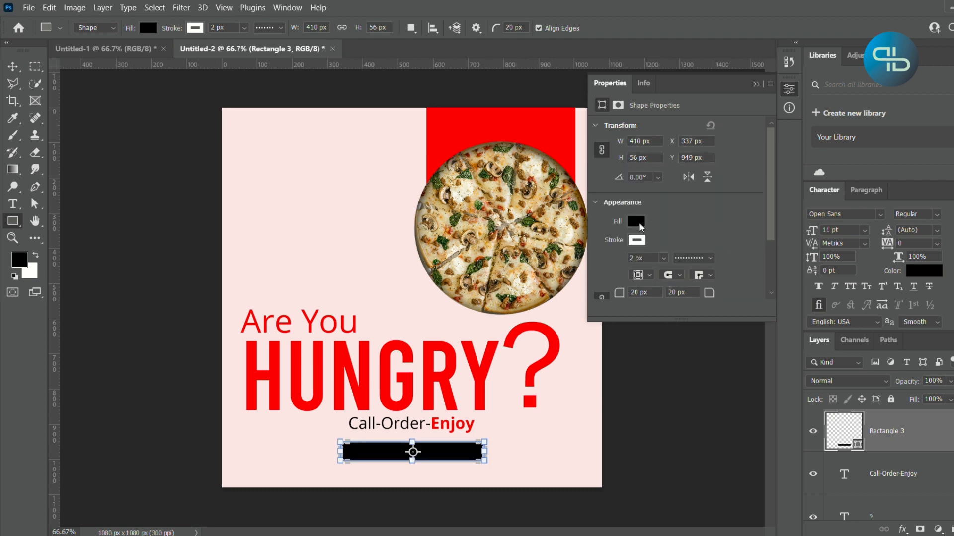
- Change the fill of the rounded rectangle beneath the tagline to red
{"action": "left_click", "coordinate": [637, 222]}
{"action": "left_click", "coordinate": [616, 292]}
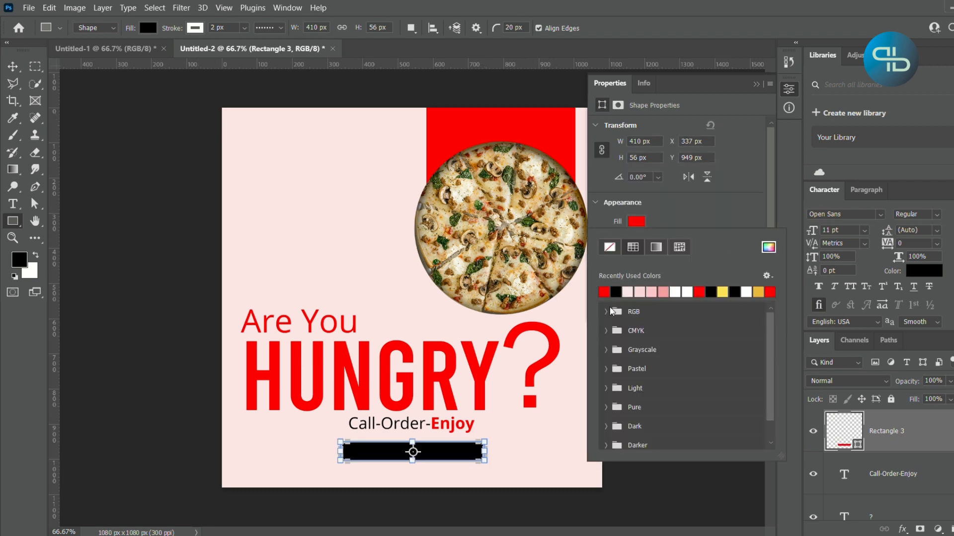
{"action": "left_click", "coordinate": [718, 213]}
{"action": "left_click", "coordinate": [13, 66]}
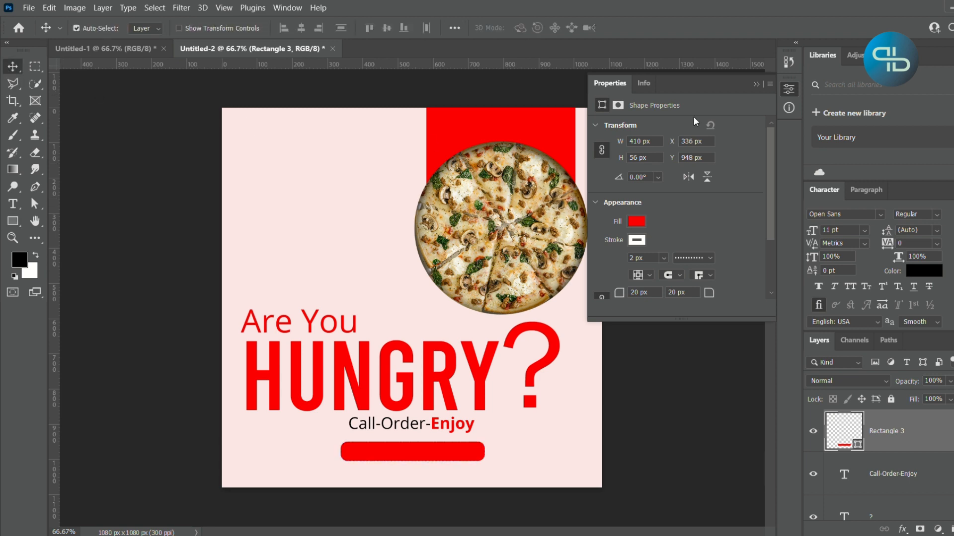
{"action": "left_click", "coordinate": [758, 85]}
- Centre the red rounded bar horizontally on the canvas and move it slightly up toward the tagline
{"action": "key", "text": "ctrl+a"}
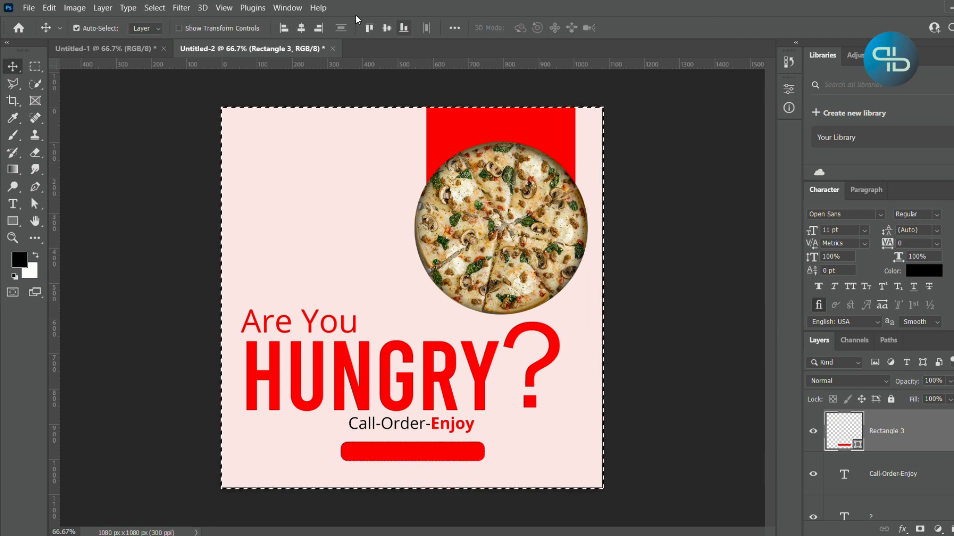
{"action": "left_click", "coordinate": [306, 27]}
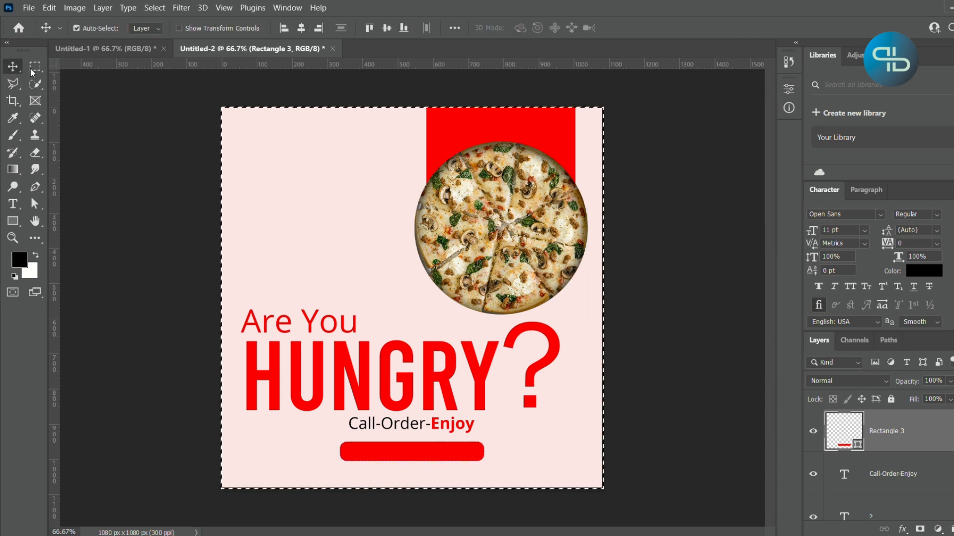
{"action": "key", "text": "ctrl+d"}
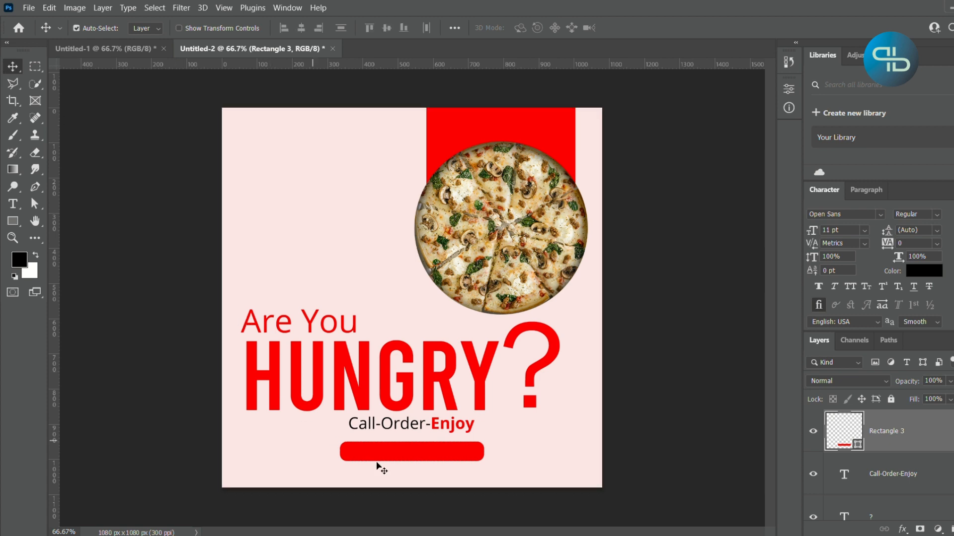
{"action": "left_click_drag", "start_coordinate": [426, 460], "coordinate": [426, 456]}
- Add a text line with the contact phone number and place it over the red rounded bar
{"action": "left_click", "coordinate": [13, 204]}
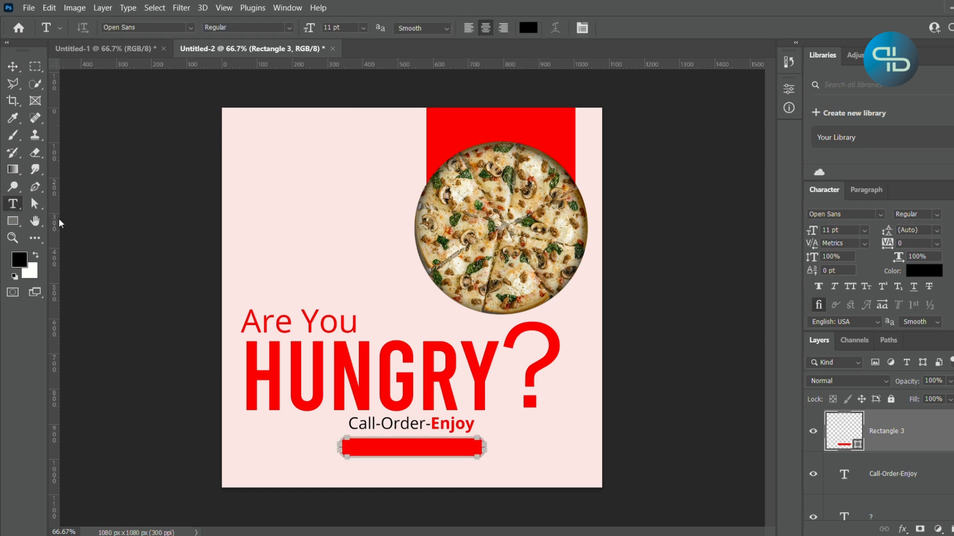
{"action": "left_click", "coordinate": [235, 241]}
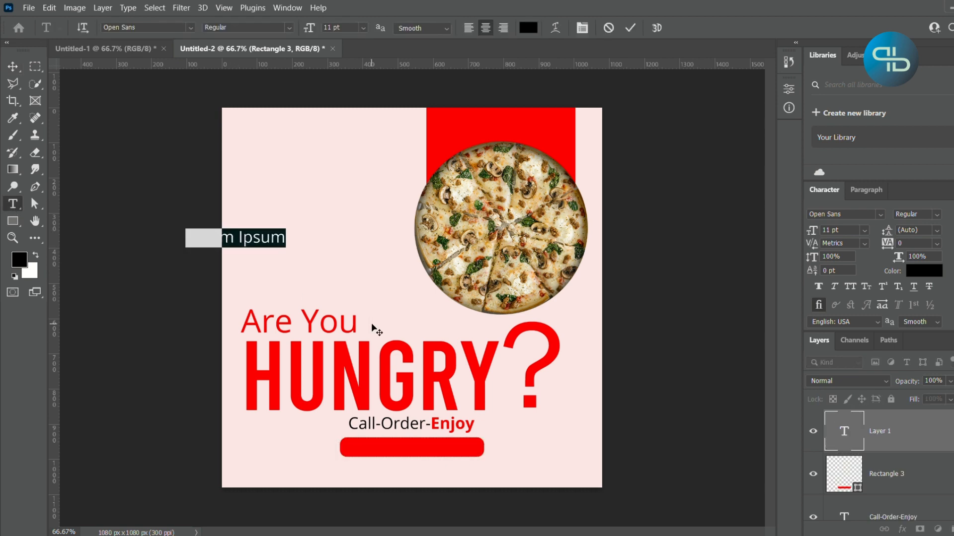
{"action": "key", "text": "BackSpace"}
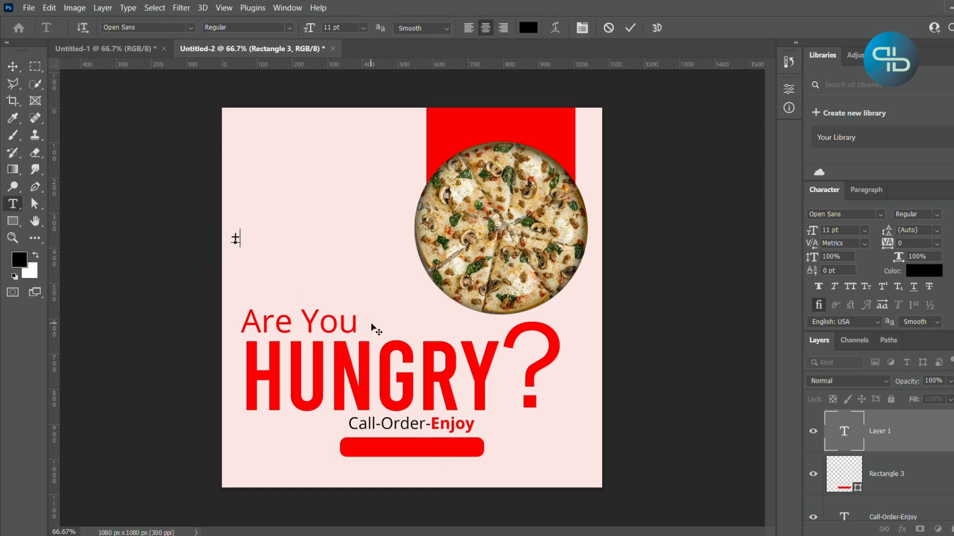
{"action": "type", "text": "+91 12"}
{"action": "type", "text": "3 456 "}
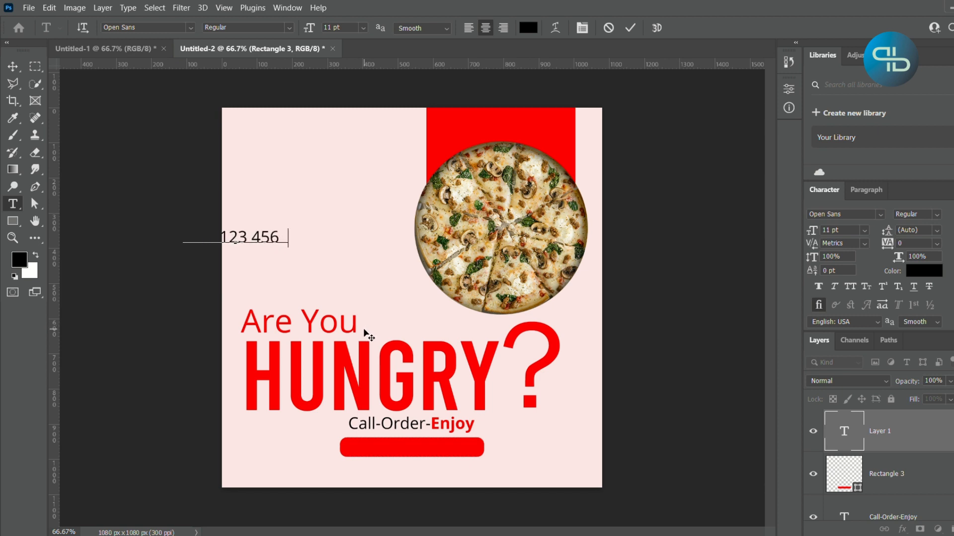
{"action": "type", "text": "7890"}
{"action": "key", "text": "ctrl+a"}
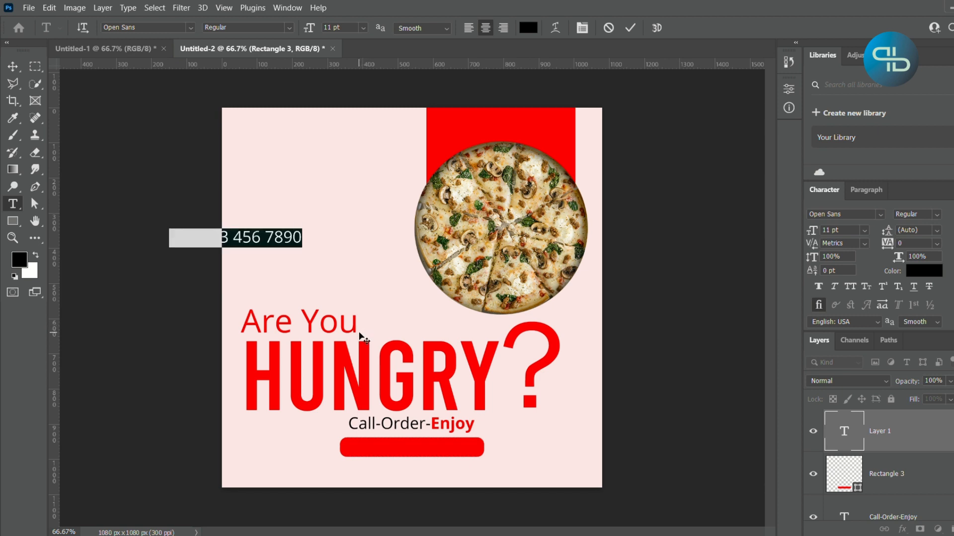
{"action": "left_click", "coordinate": [13, 66]}
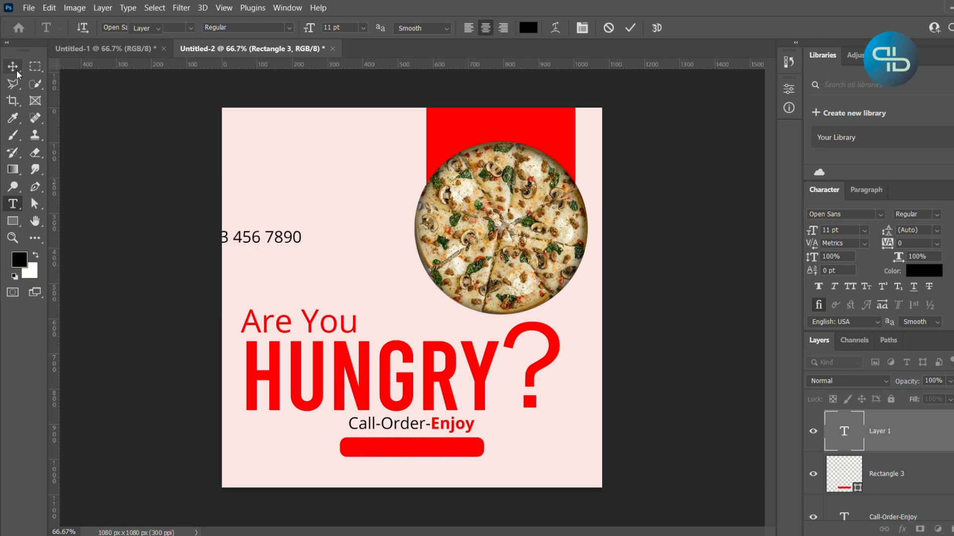
{"action": "left_click_drag", "start_coordinate": [245, 251], "coordinate": [436, 451]}
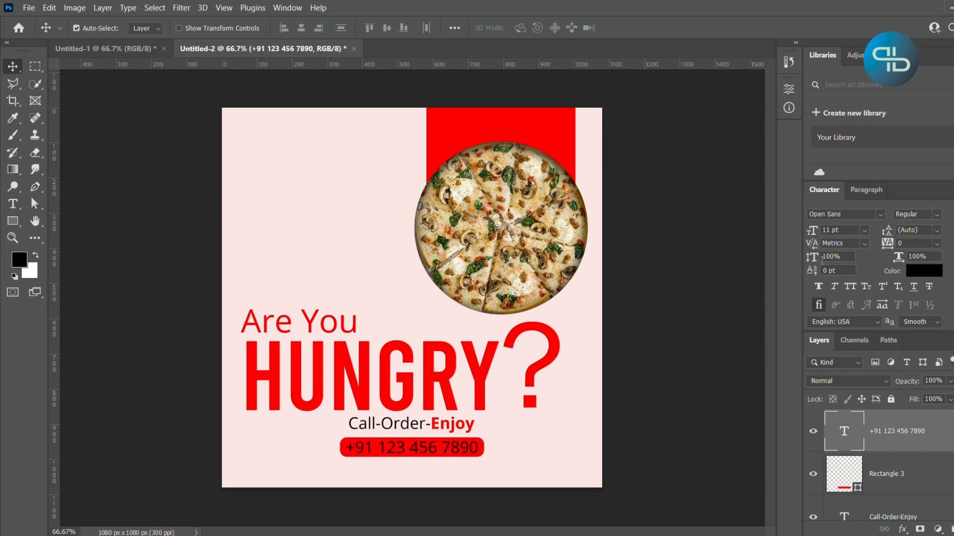
- Set the font size of the phone number text to 9 pt
{"action": "key", "text": "Down"}
{"action": "key", "text": "Down"}
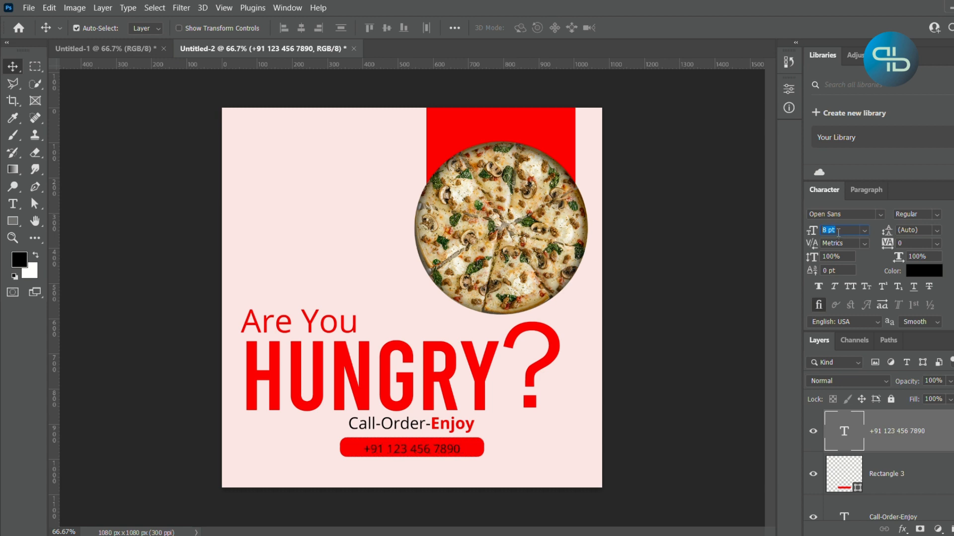
{"action": "left_click", "coordinate": [574, 411]}
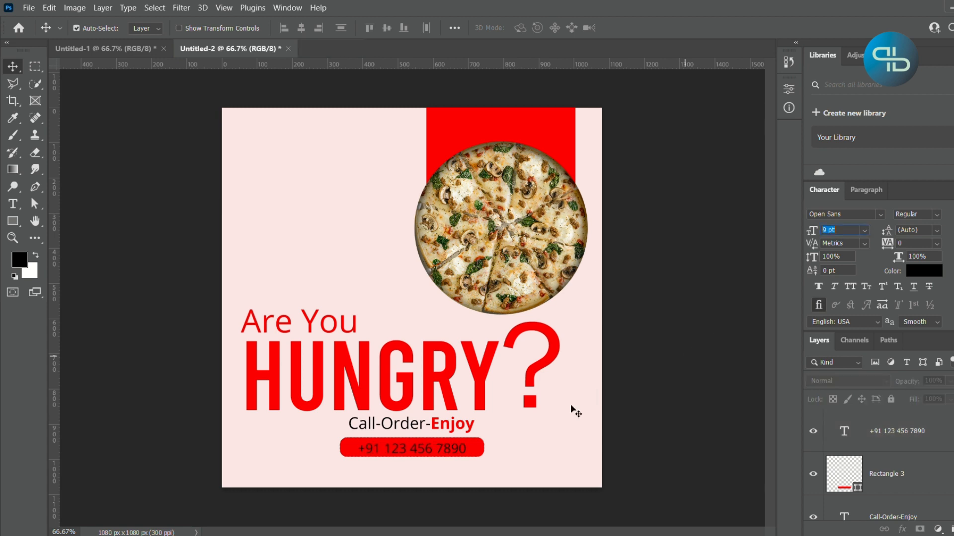
- Select the red rounded bar's outline and centre the phone number text within it
{"action": "left_click", "coordinate": [874, 420]}
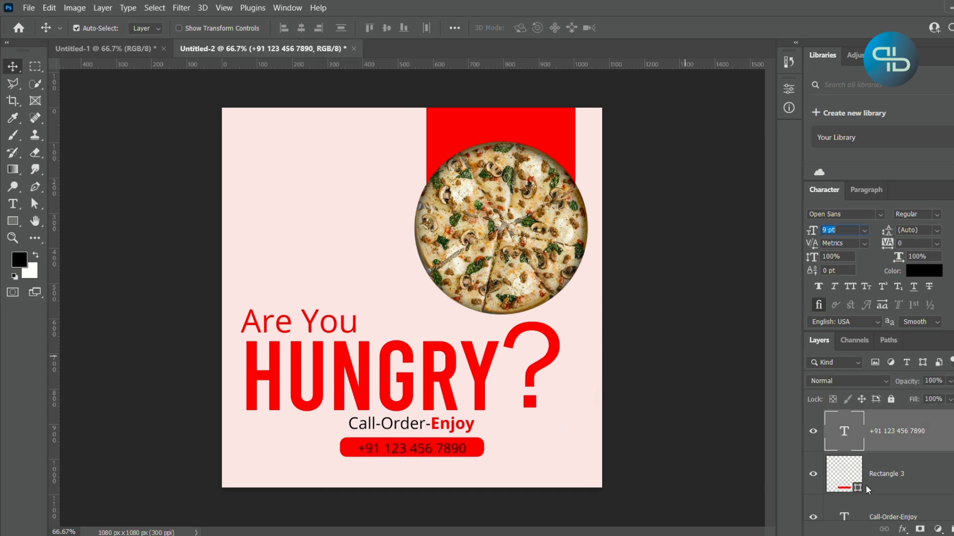
{"action": "left_click", "coordinate": [847, 479], "text": "ctrl"}
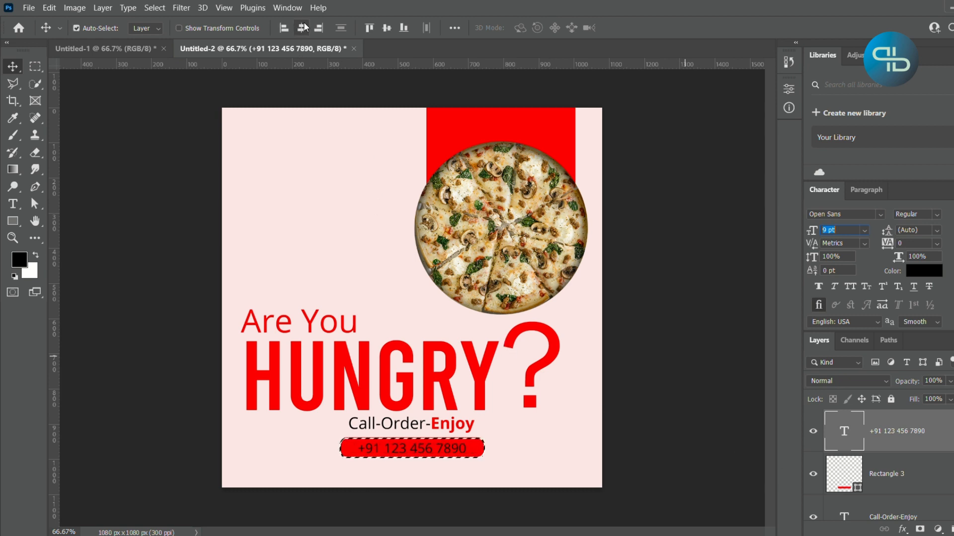
{"action": "left_click", "coordinate": [387, 28]}
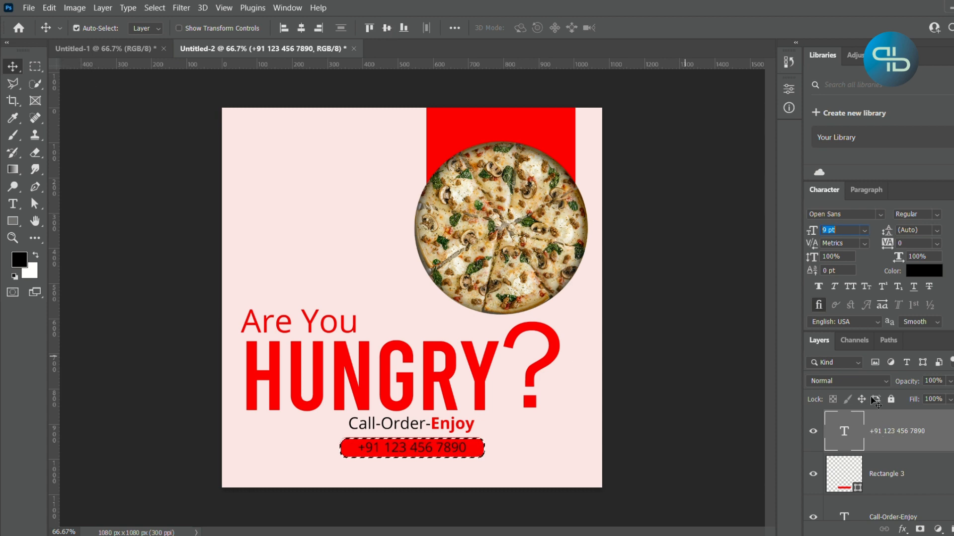
- Change the phone number's text color to white (ffffff) and clear the selection around the bar
{"action": "left_click", "coordinate": [923, 270]}
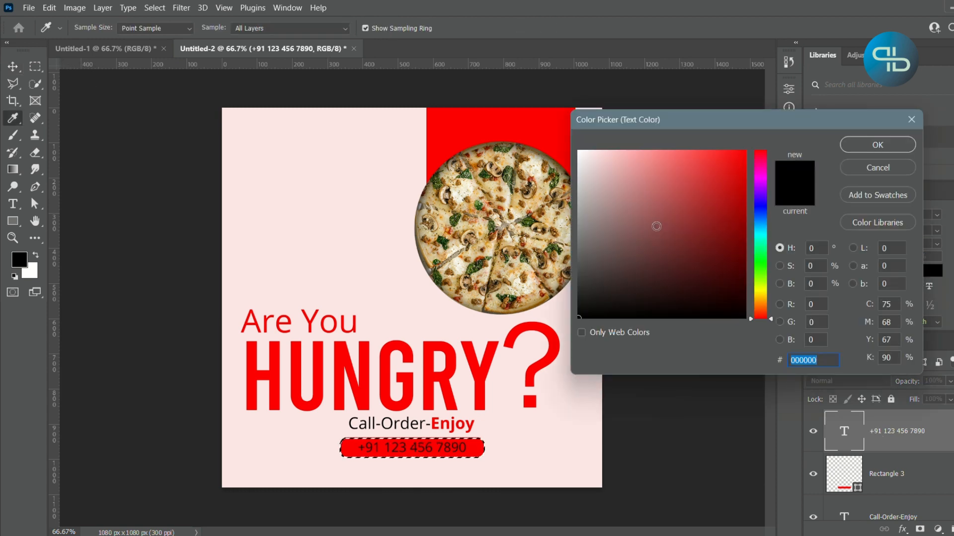
{"action": "type", "text": "ffffff"}
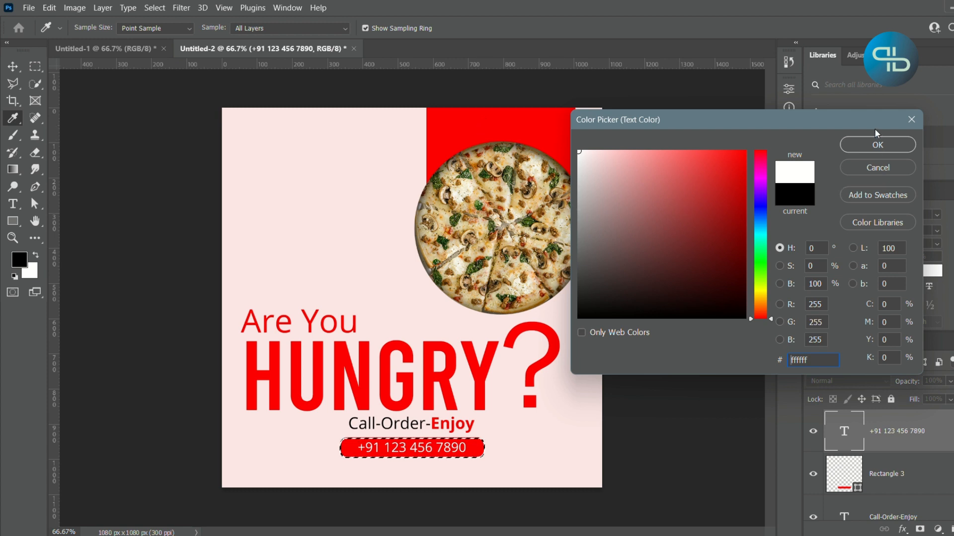
{"action": "left_click", "coordinate": [879, 144]}
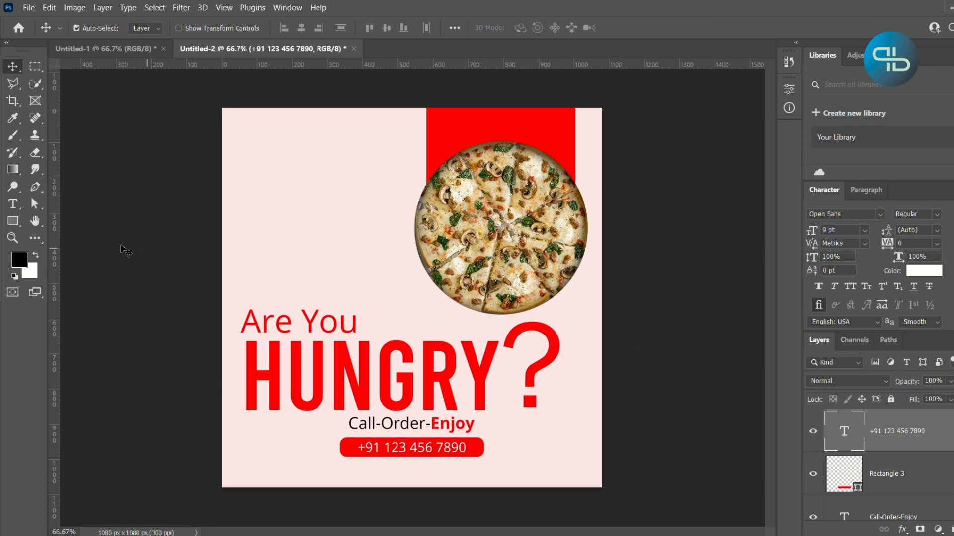
- Add a "Your Name" text line in the canvas's upper-left area, beside the red panel
{"action": "left_click", "coordinate": [18, 206]}
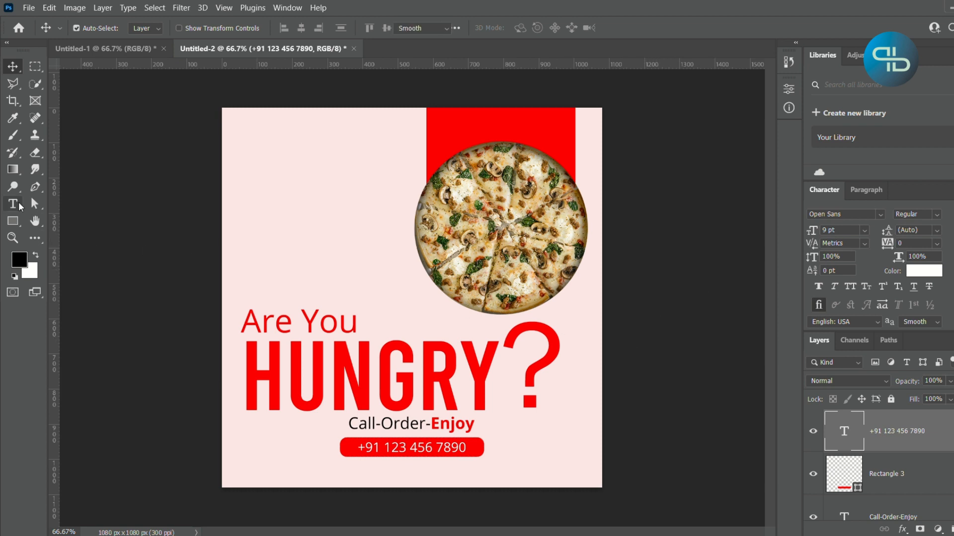
{"action": "left_click", "coordinate": [246, 140]}
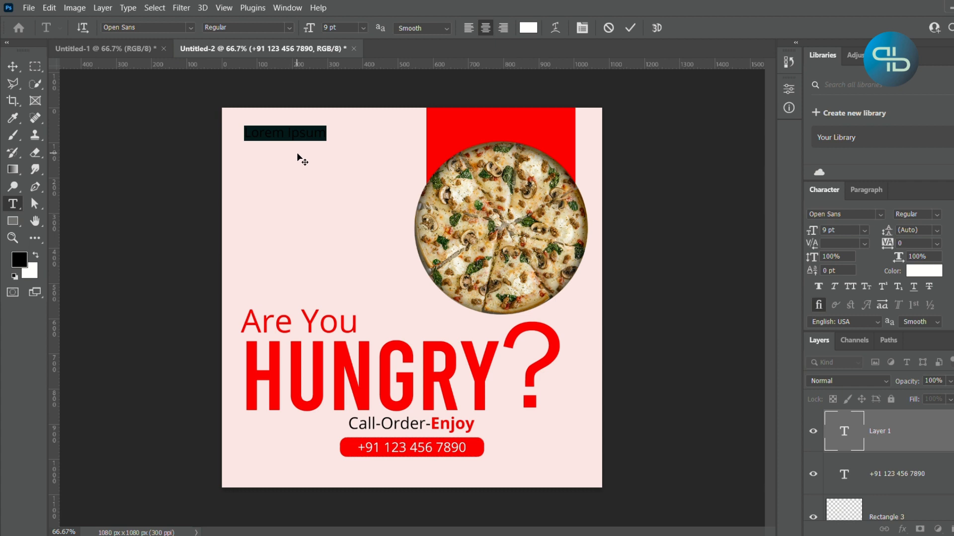
{"action": "key", "text": "BackSpace"}
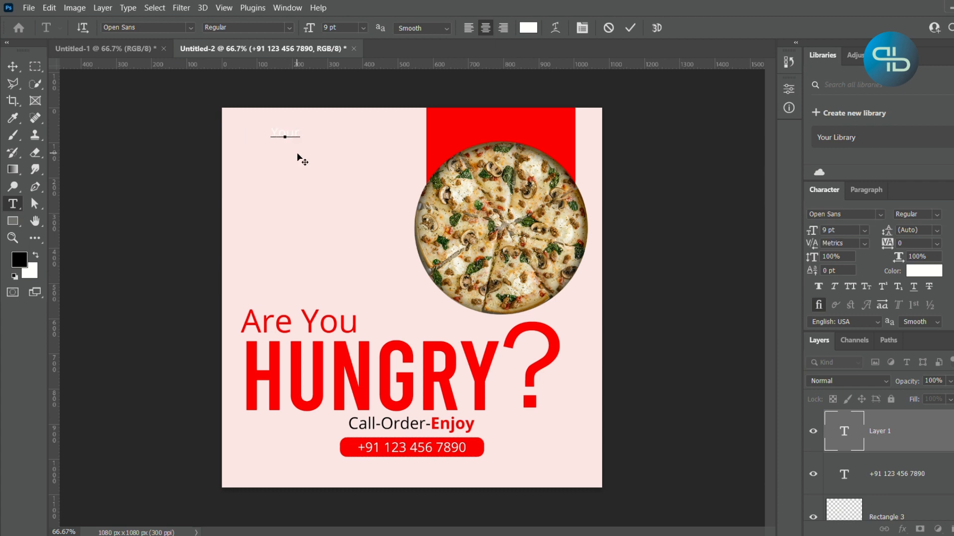
{"action": "type", "text": "Your Name"}
{"action": "key", "text": "ctrl+a"}
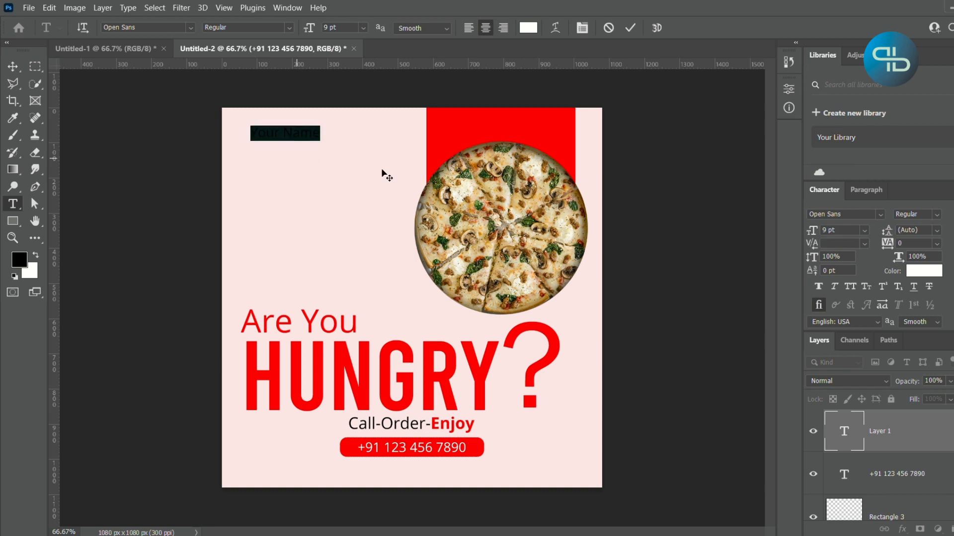
- Color the "Your Name" text with the panel's red (ff0000) and move it up-left to align with "Are You"
{"action": "left_click", "coordinate": [929, 272]}
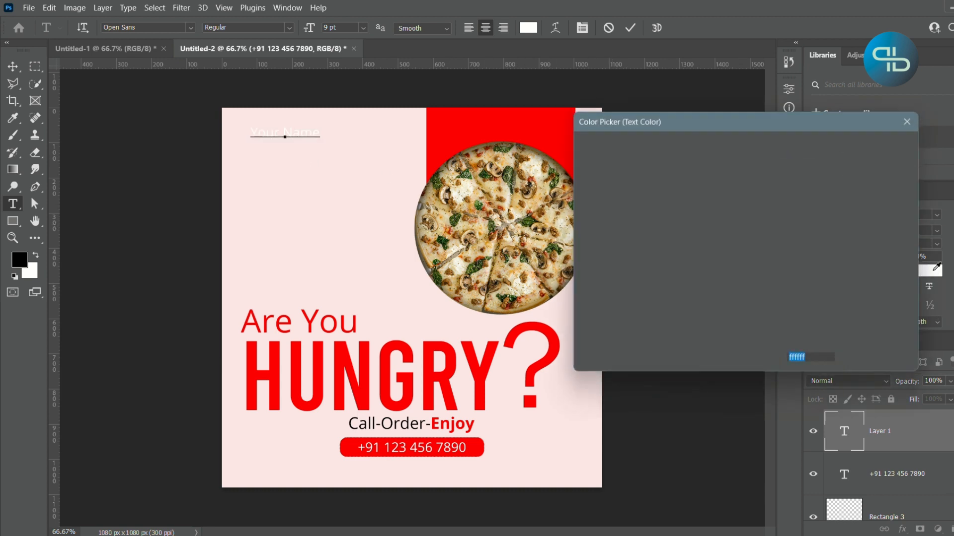
{"action": "left_click", "coordinate": [535, 128]}
{"action": "left_click", "coordinate": [871, 151]}
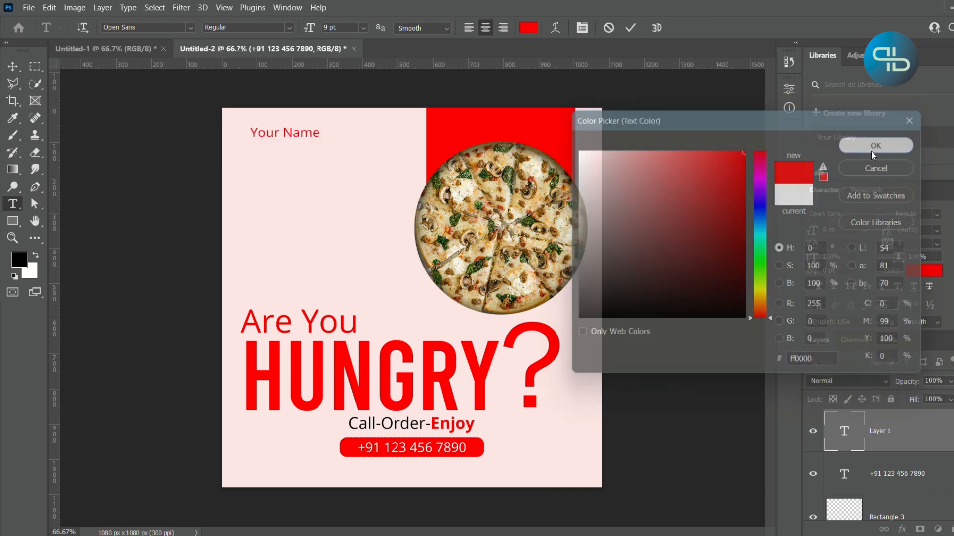
{"action": "left_click", "coordinate": [12, 66]}
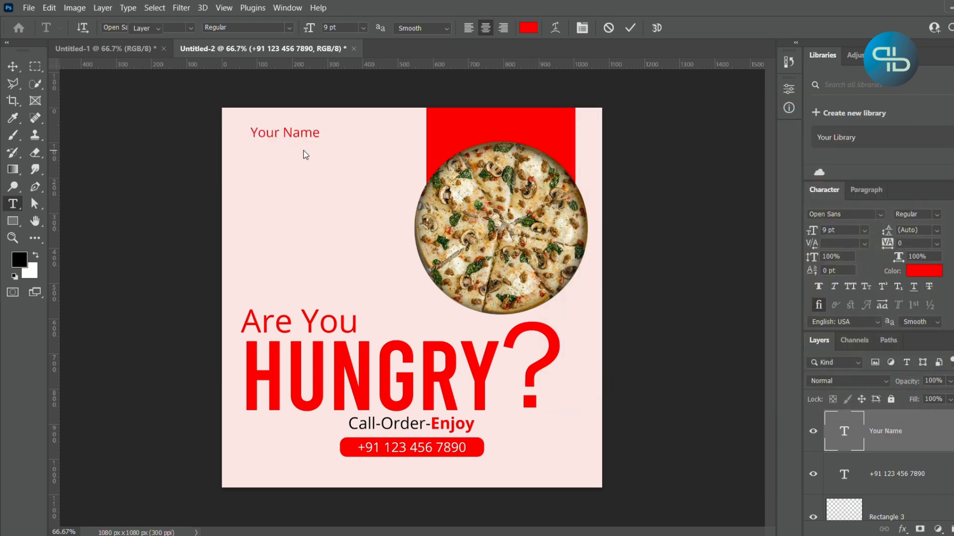
{"action": "left_click_drag", "start_coordinate": [315, 133], "coordinate": [301, 138]}
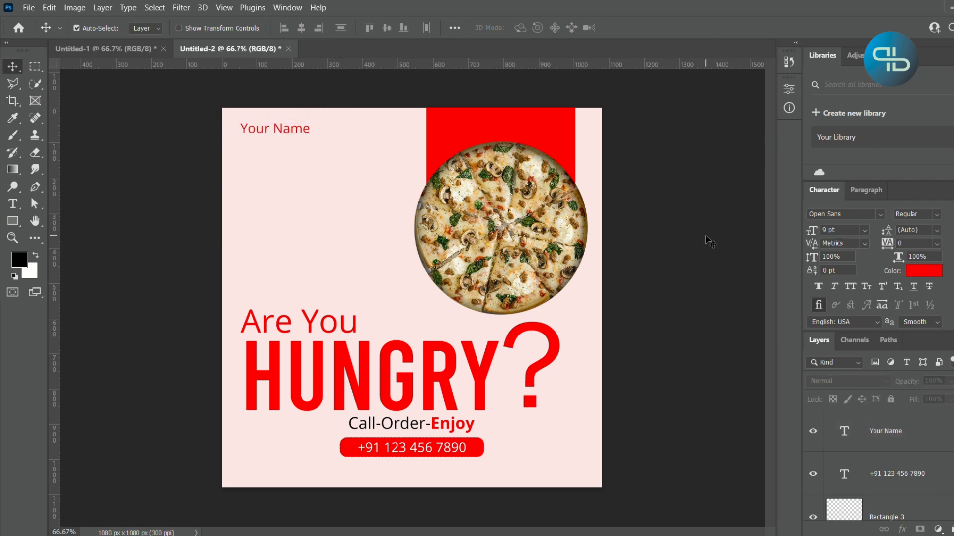